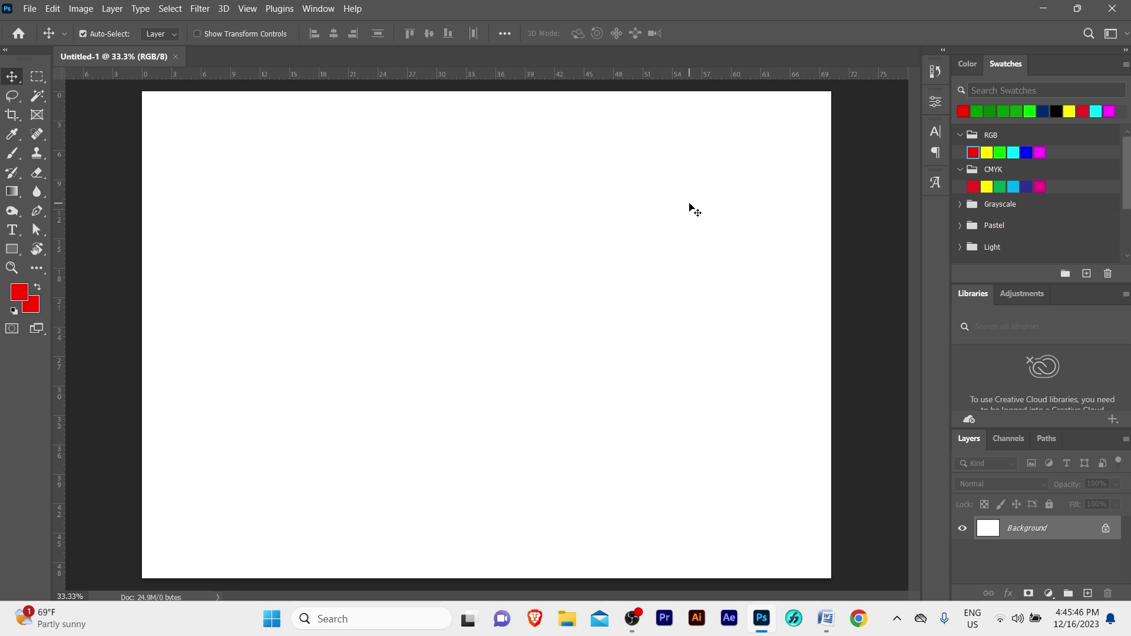
- Zoom in and back out on the blank canvas, then bring up the Rectangle shape tools
key(z)
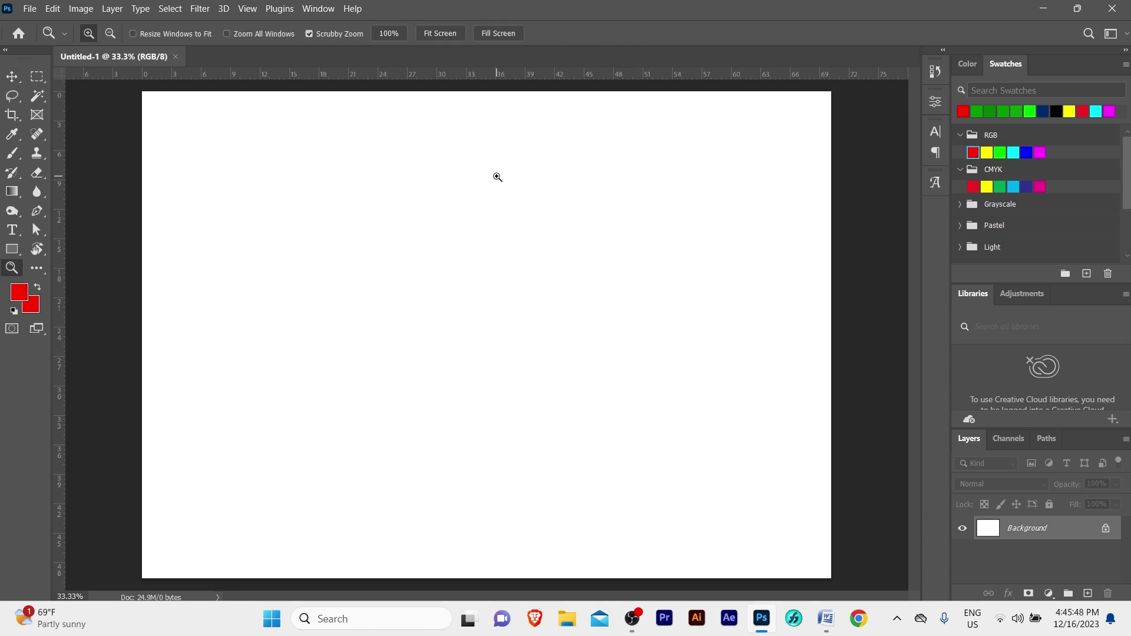
click(494, 174)
scroll(563, 316, up, 3)
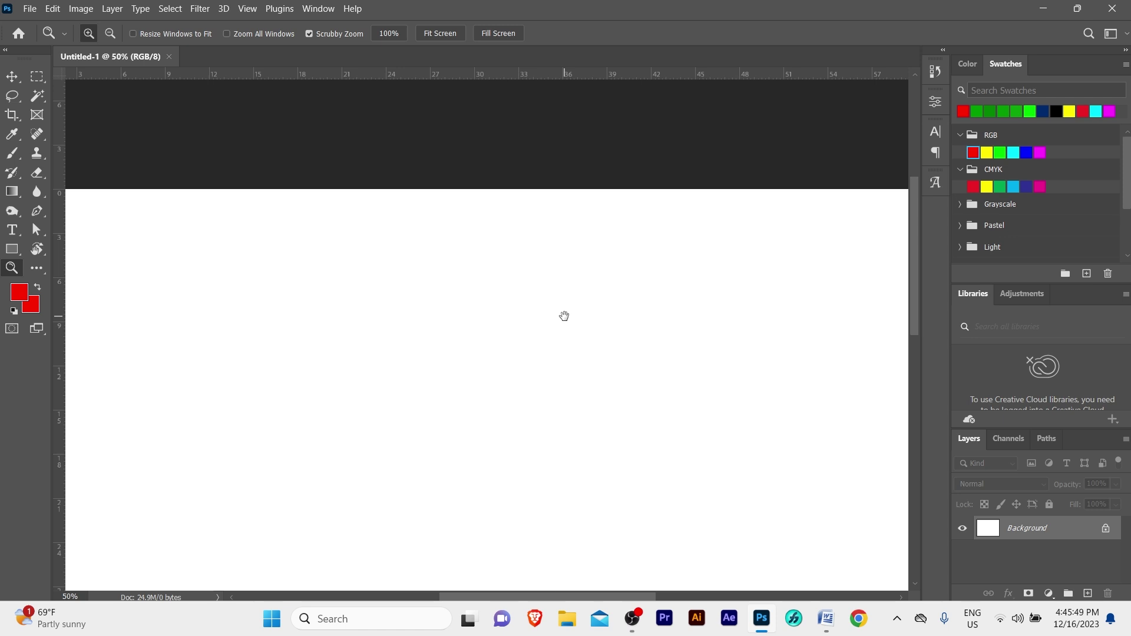
alt+click(480, 336)
key(v)
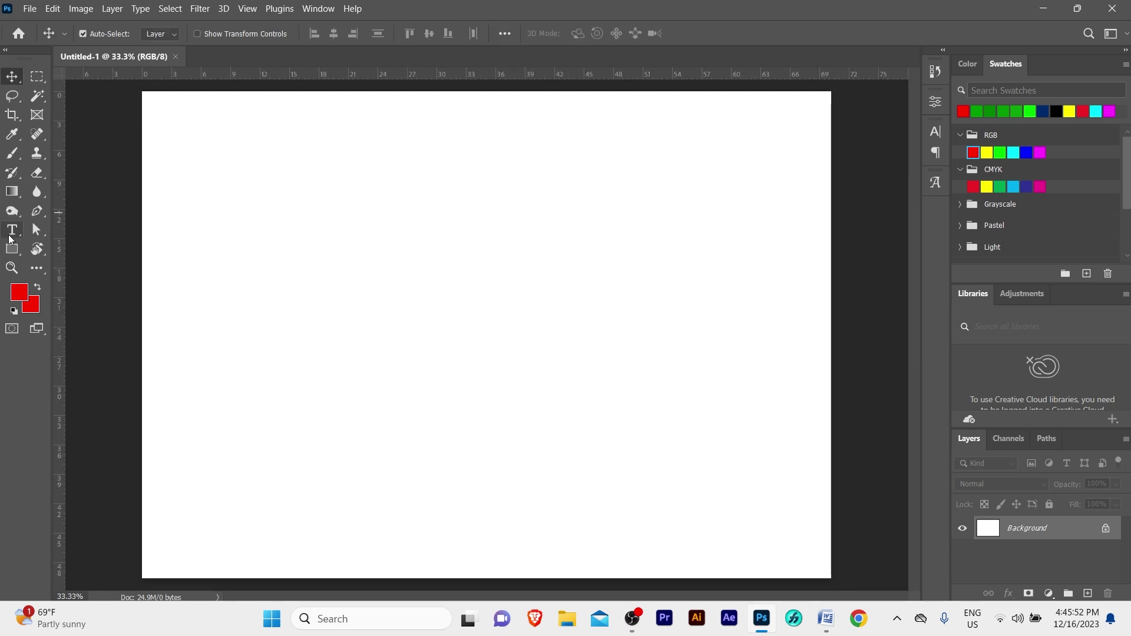
click(12, 249)
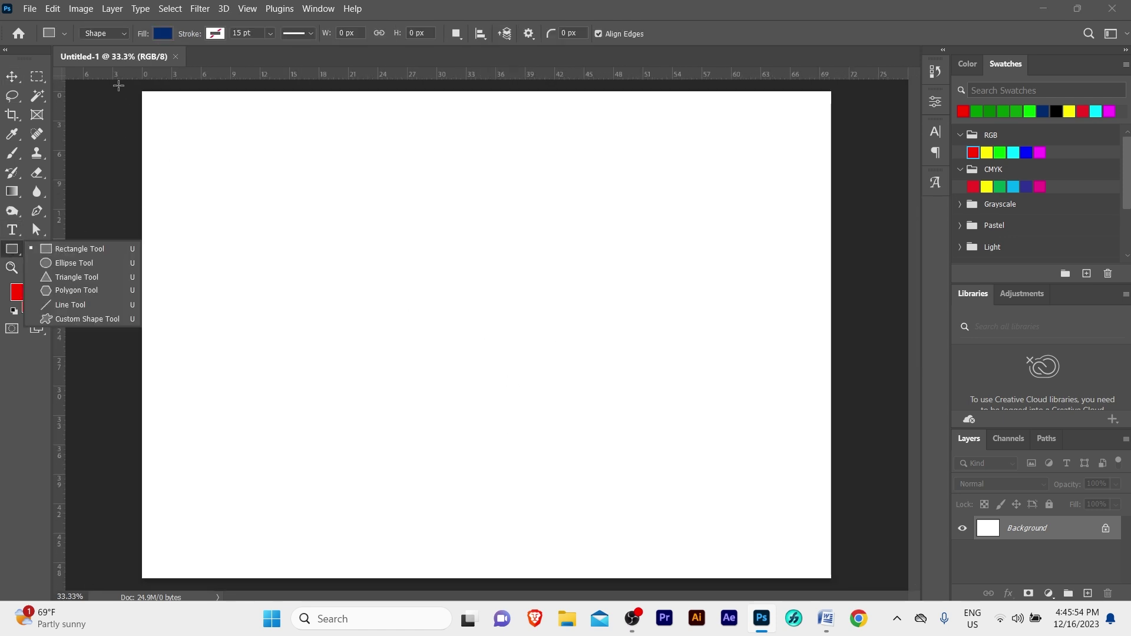
- Draw a navy rectangle band across the top, flush with the canvas's top and left edges
drag(119, 85, 571, 162)
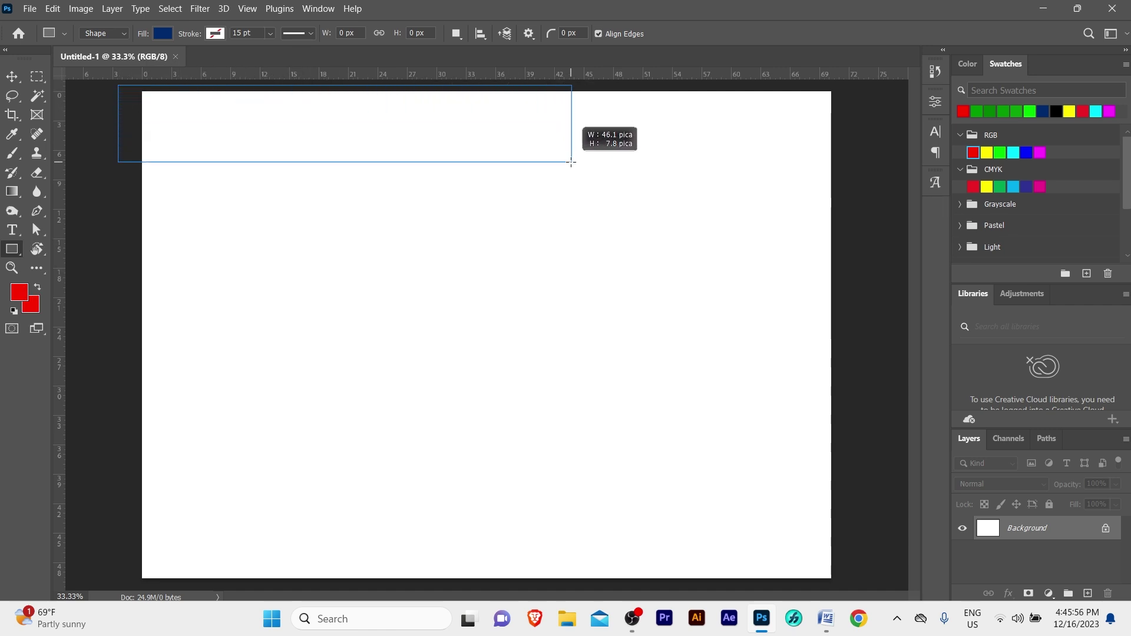
drag(571, 162, 620, 142)
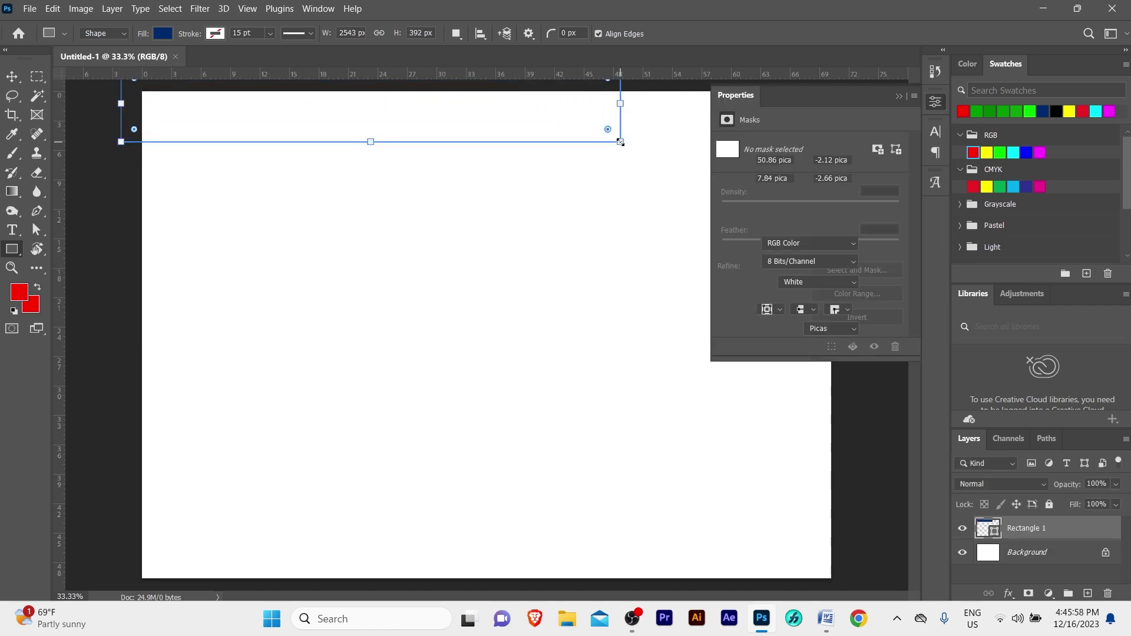
click(9, 77)
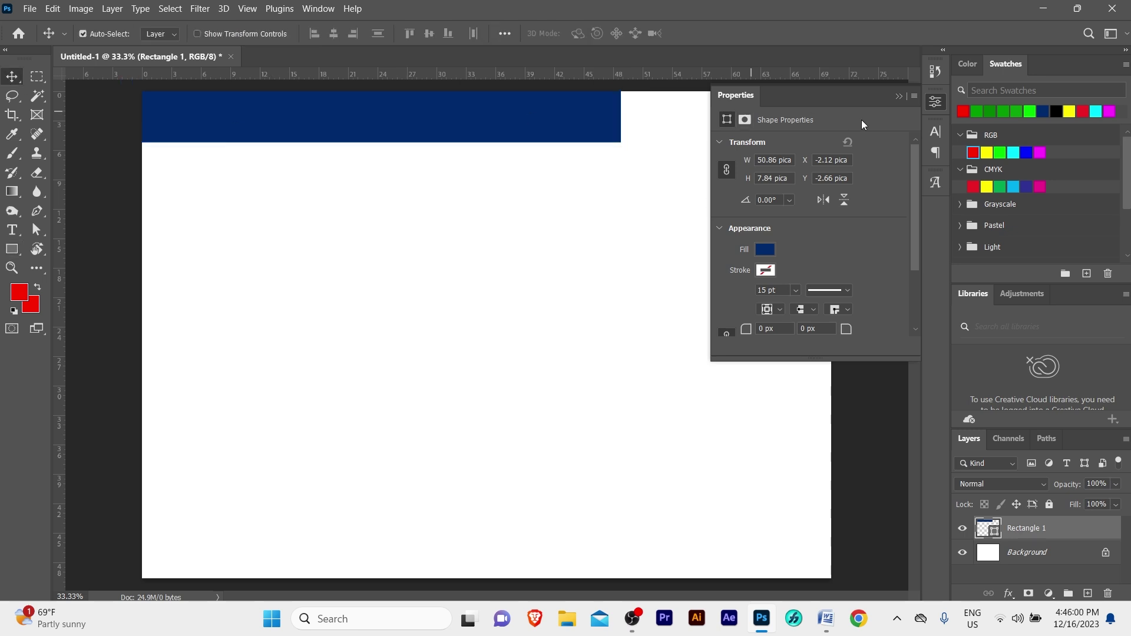
click(900, 98)
drag(595, 101, 571, 108)
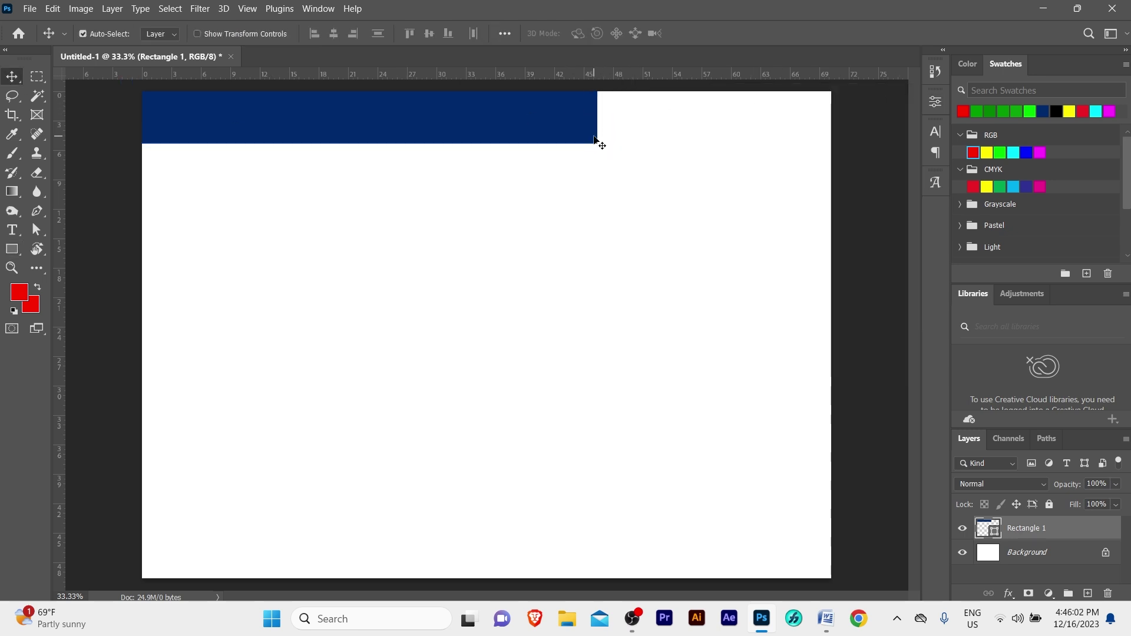
key(z)
click(498, 215)
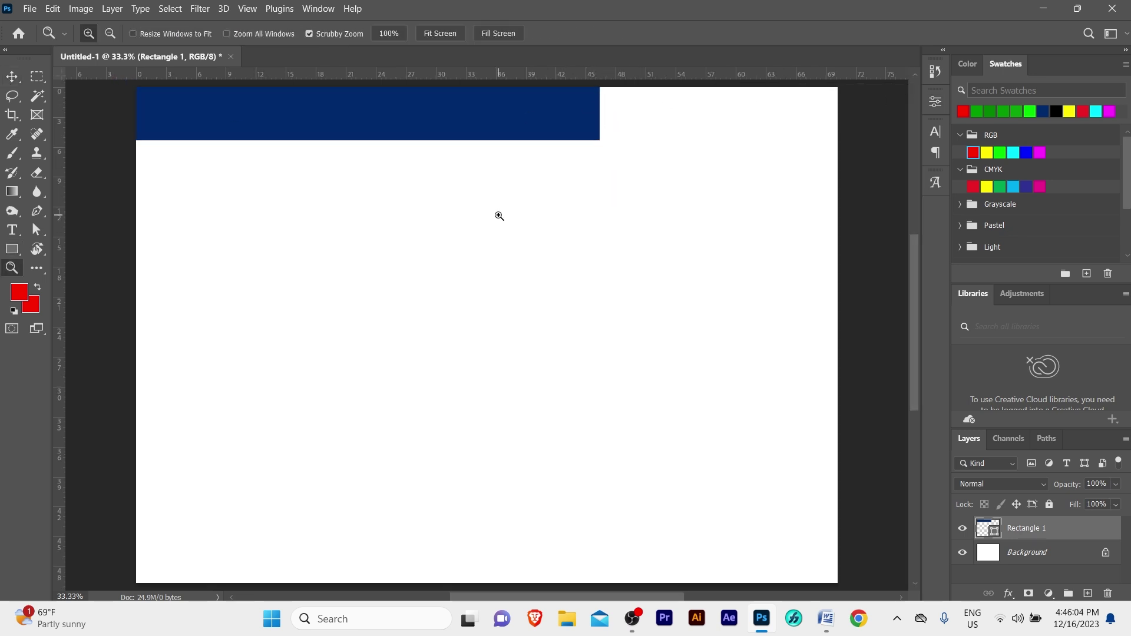
alt+click(530, 275)
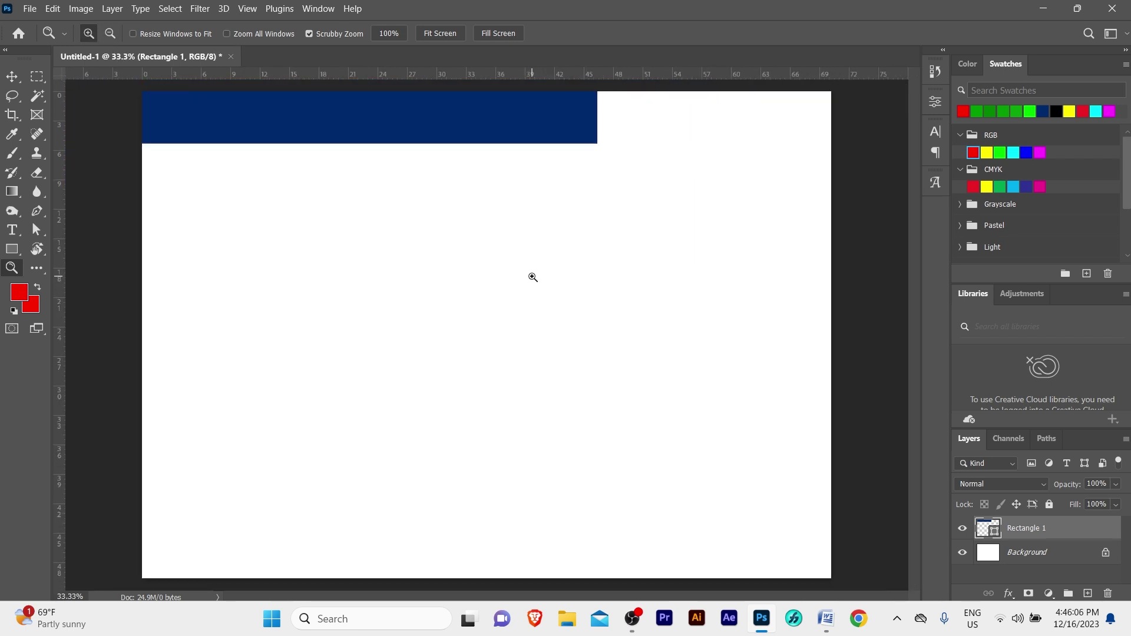
key(v)
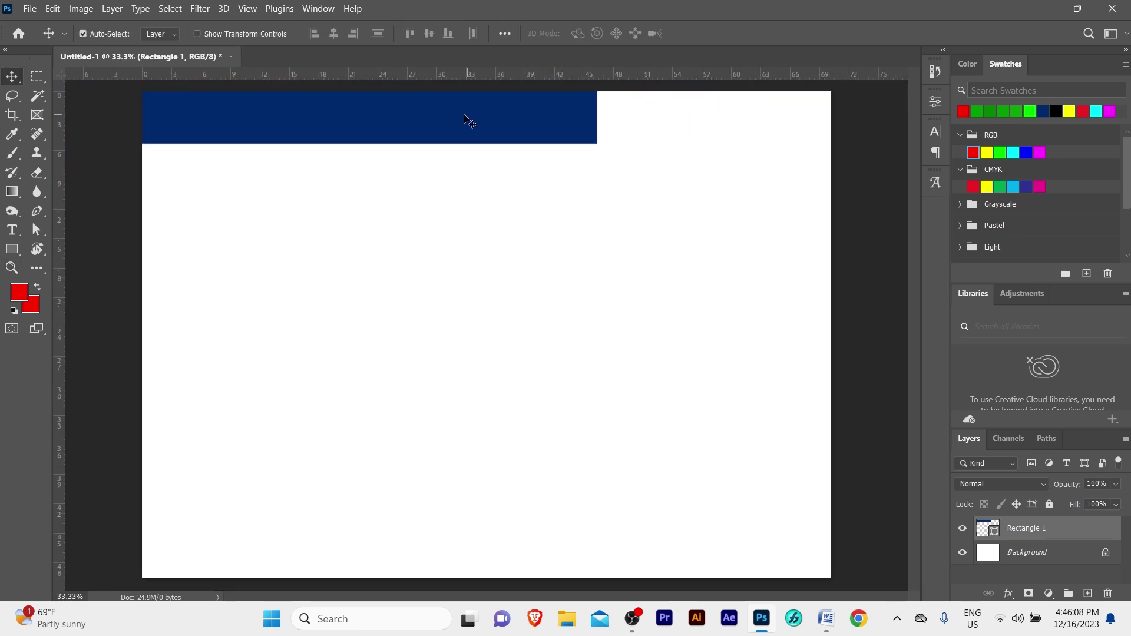
- Drag the band's bottom-right anchor left to slant its right end, converting it to a path
click(36, 229)
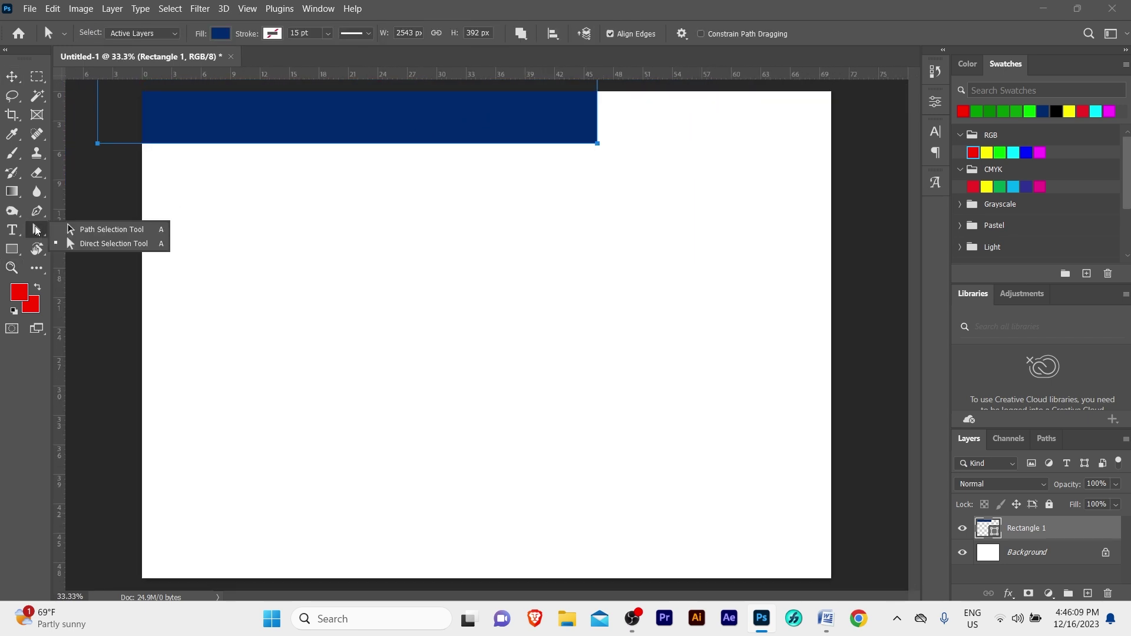
click(103, 244)
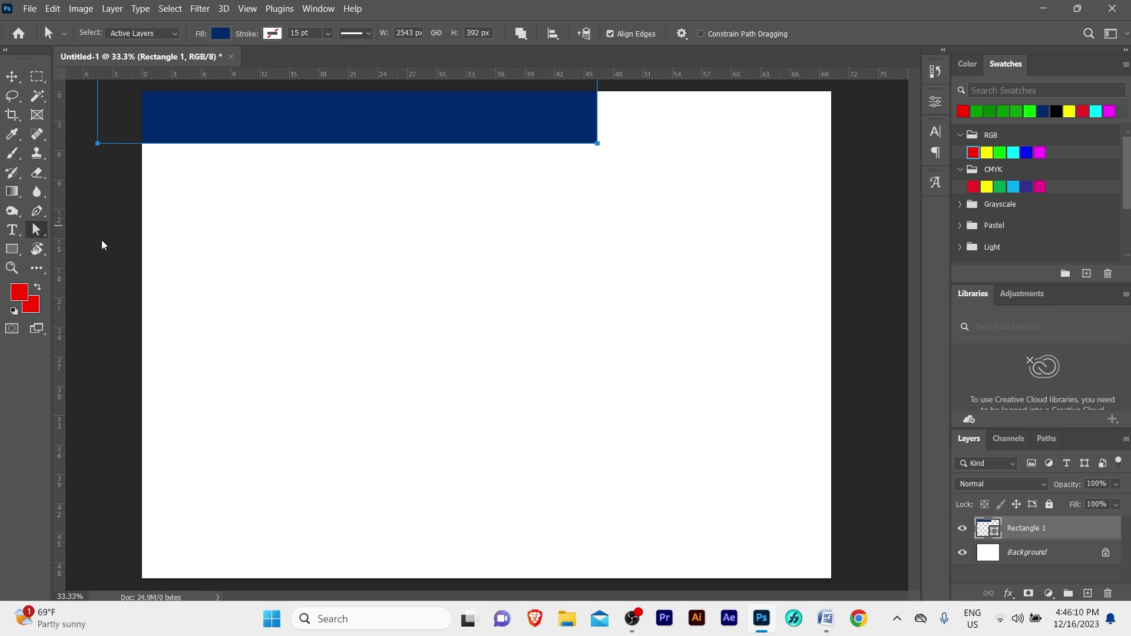
click(597, 143)
drag(597, 145, 517, 144)
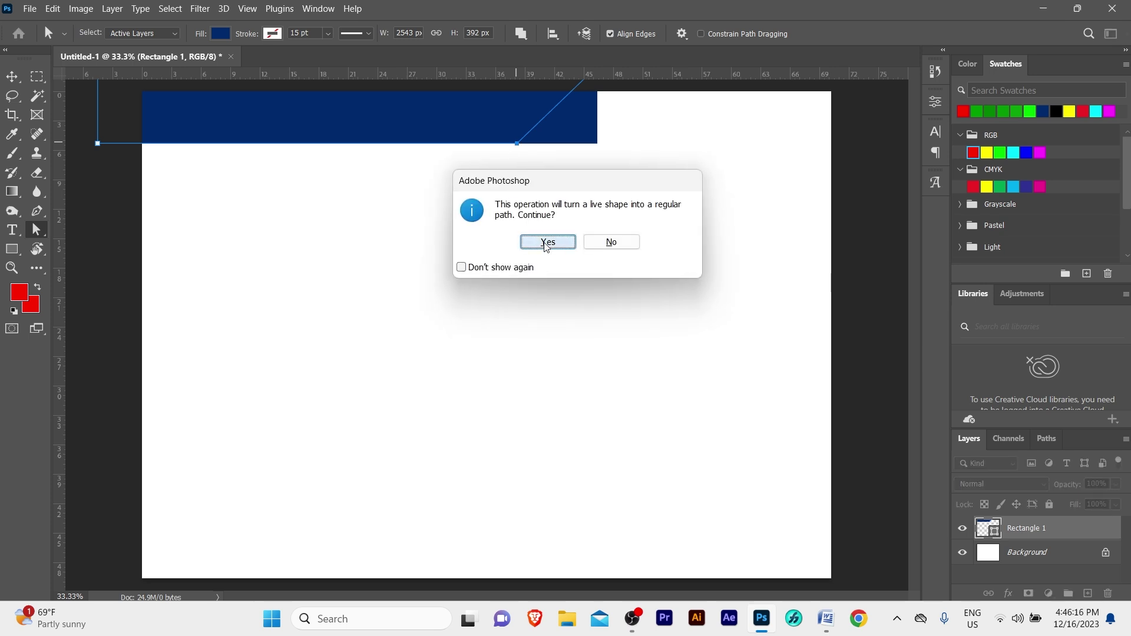
click(543, 242)
- Deselect the path, select the navy band layer and zoom in to check the slant
key(v)
click(507, 175)
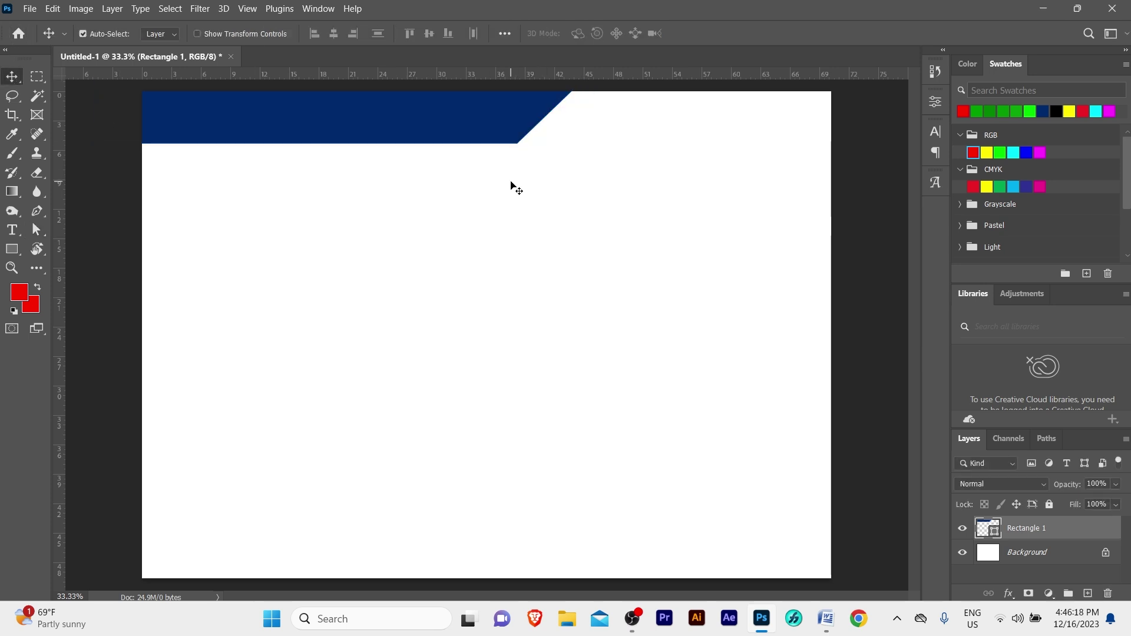
click(493, 131)
key(z)
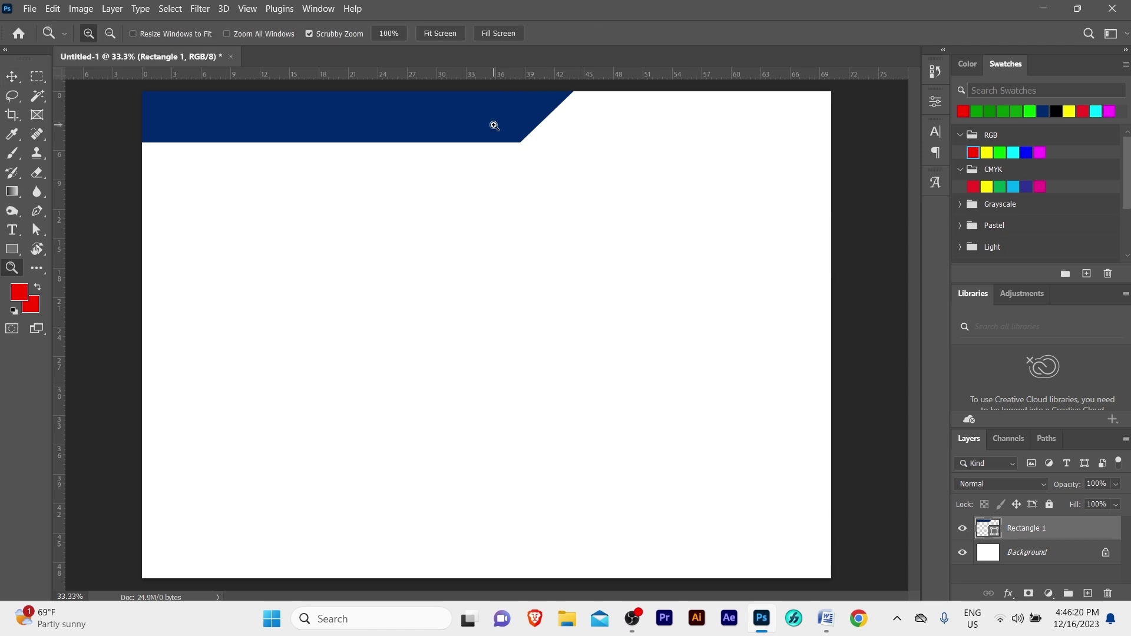
click(494, 125)
drag(494, 124, 503, 187)
alt+click(504, 188)
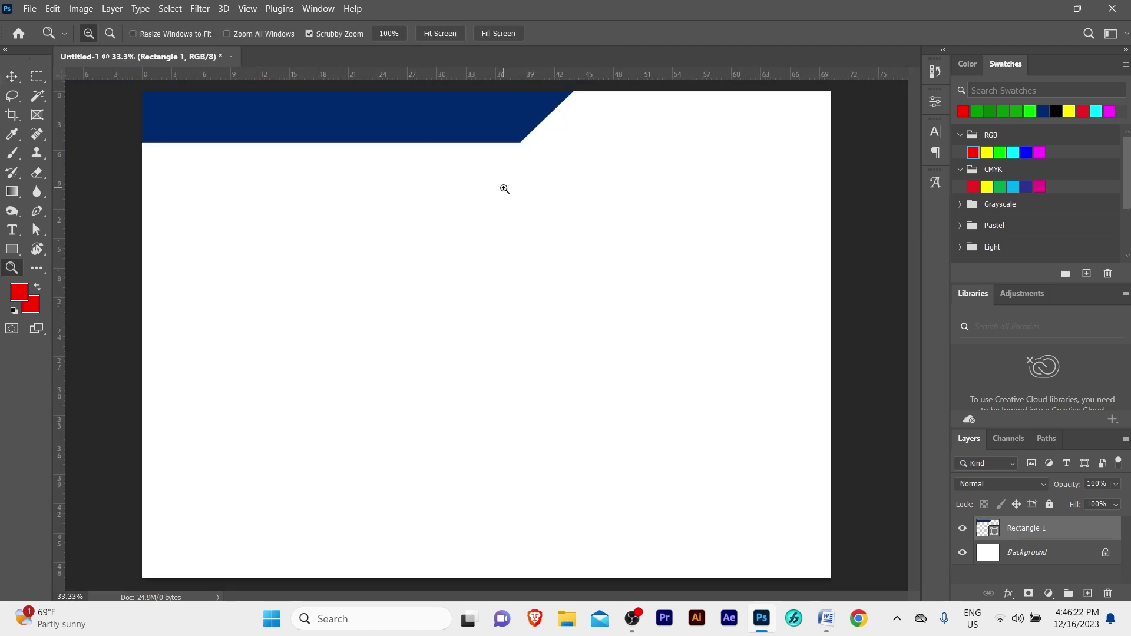
- Duplicate the navy band and flip the copy horizontally and vertically
key(v)
drag(423, 130, 525, 249)
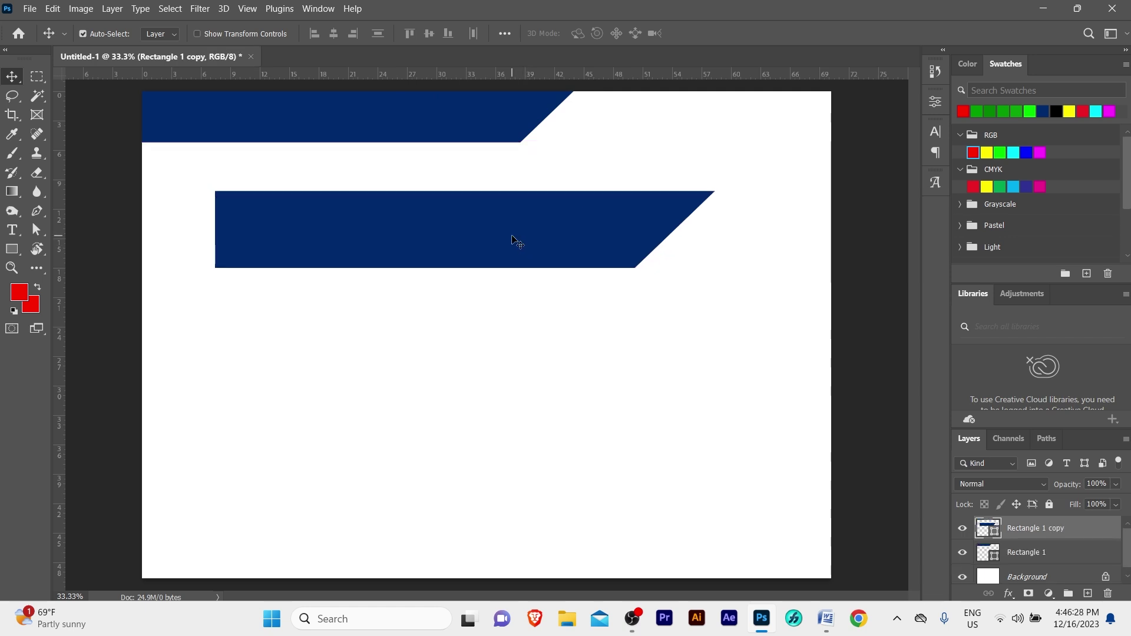
key(ctrl+t)
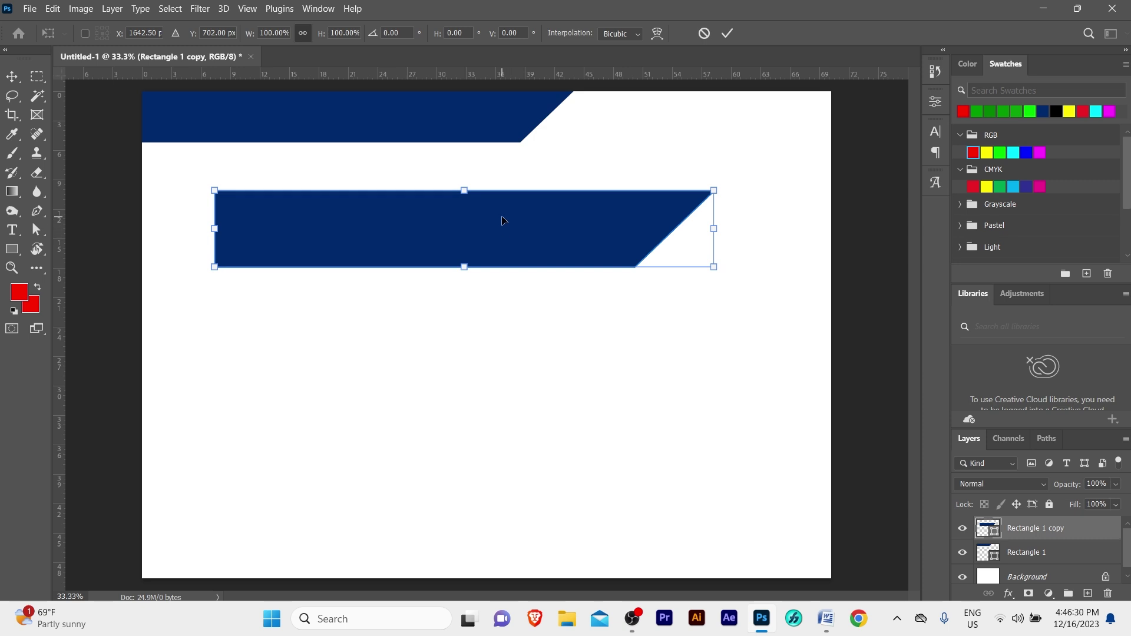
right_click(502, 218)
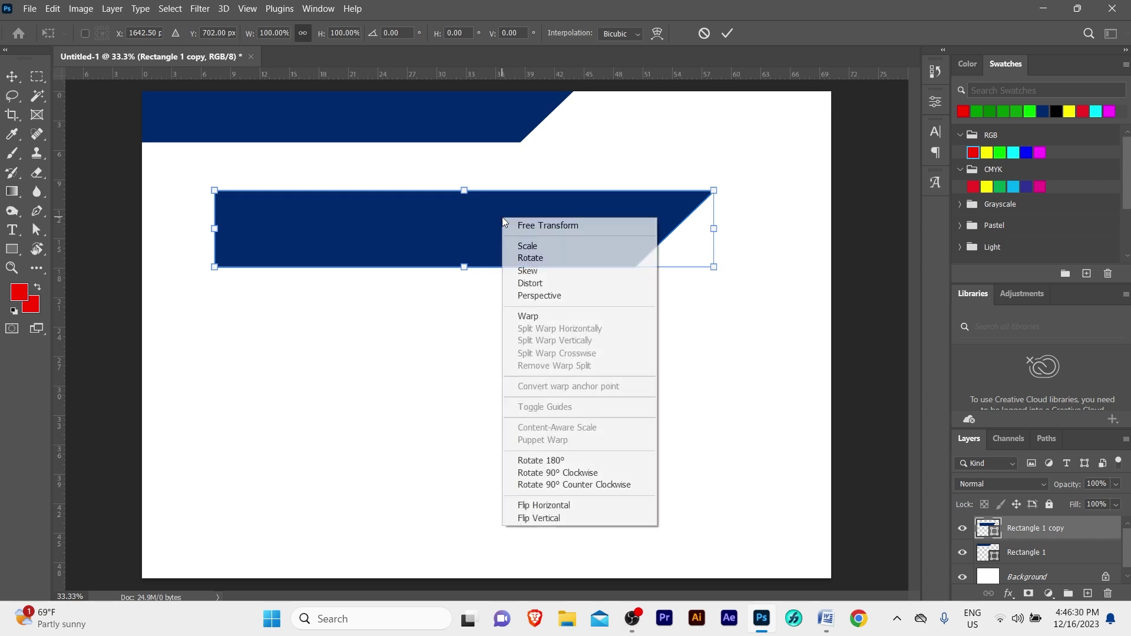
click(558, 505)
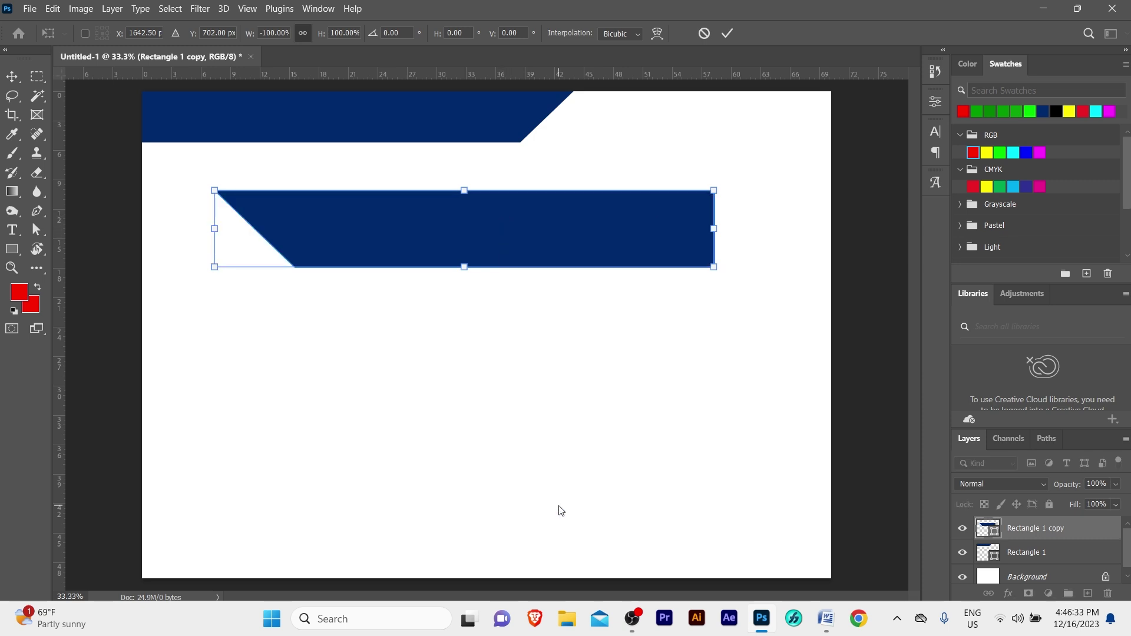
right_click(491, 222)
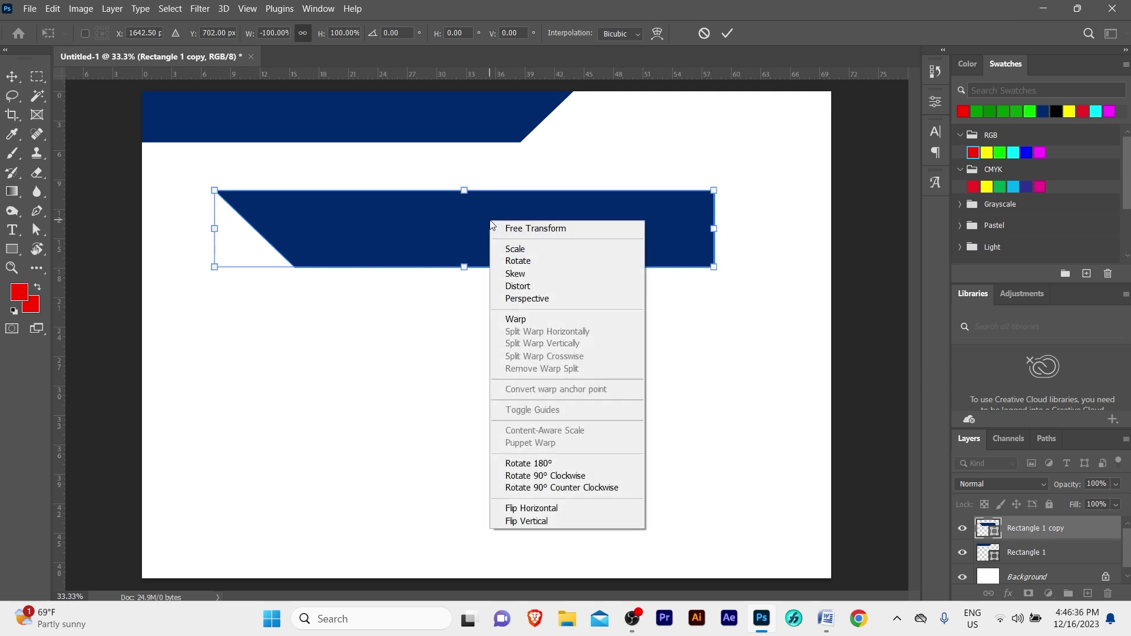
click(544, 522)
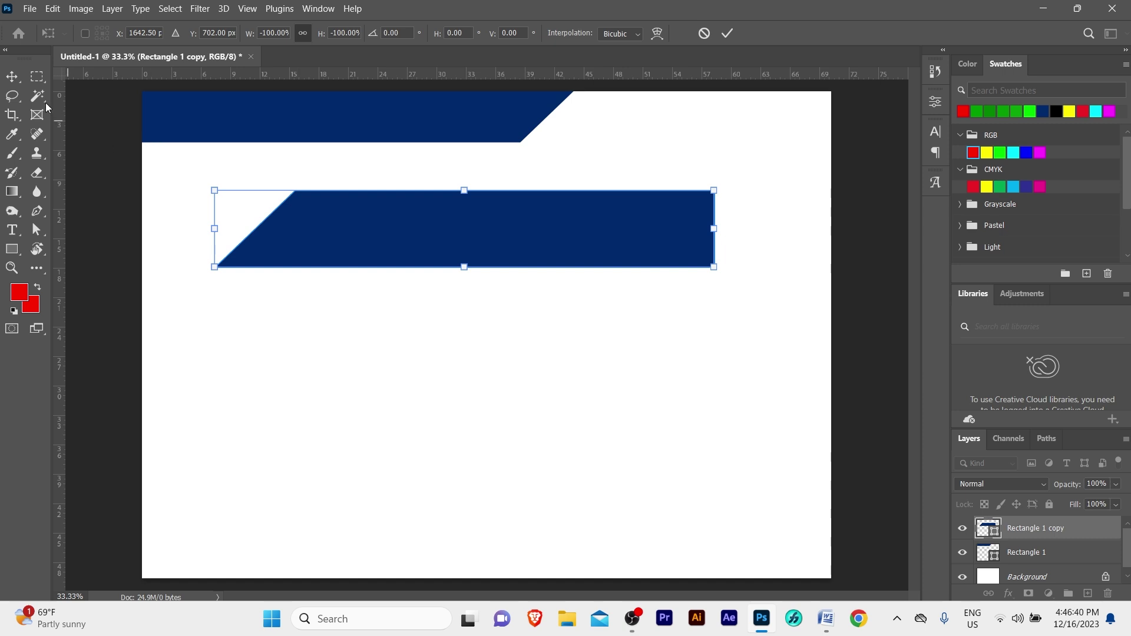
click(12, 76)
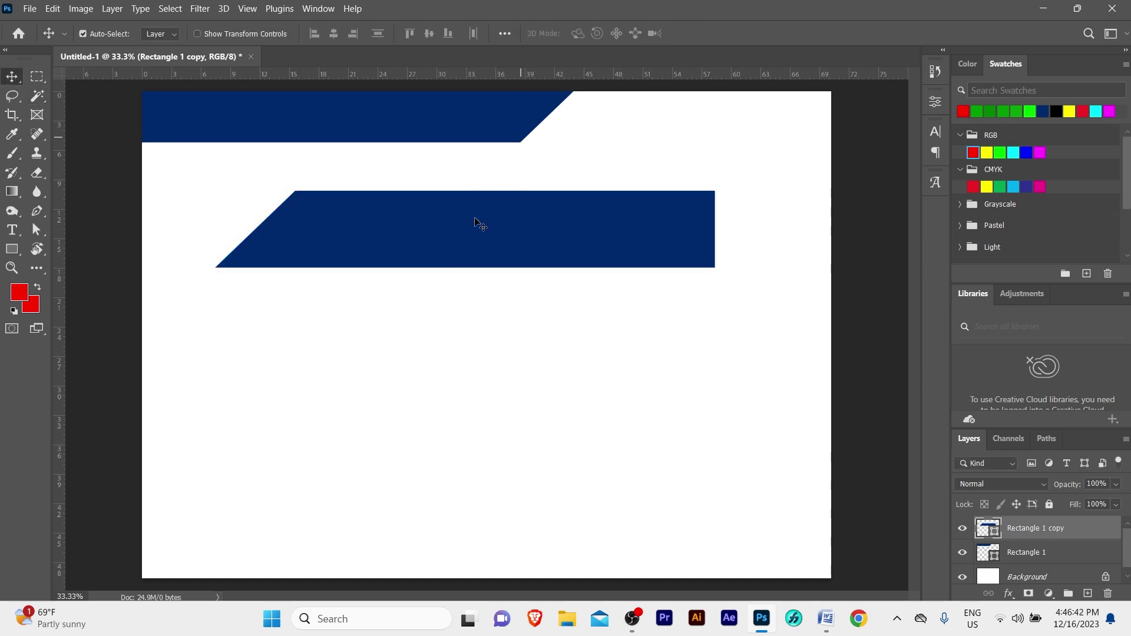
- Move the flipped copy to the top-right, leaving a thin diagonal white gap from the first band
drag(480, 224, 657, 193)
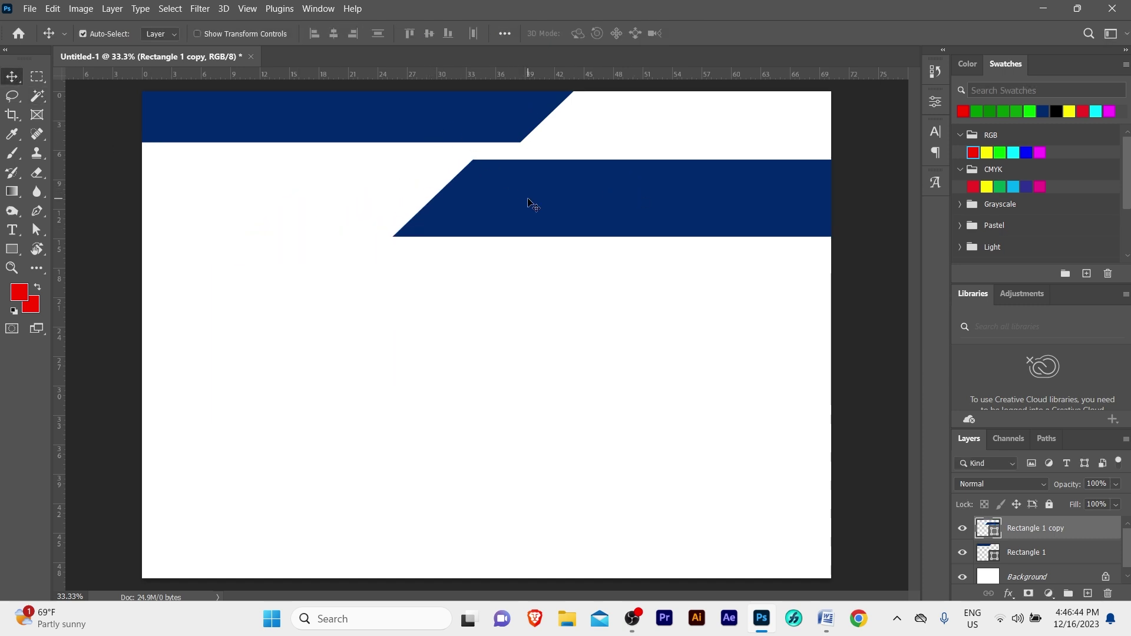
drag(533, 205, 619, 188)
key(z)
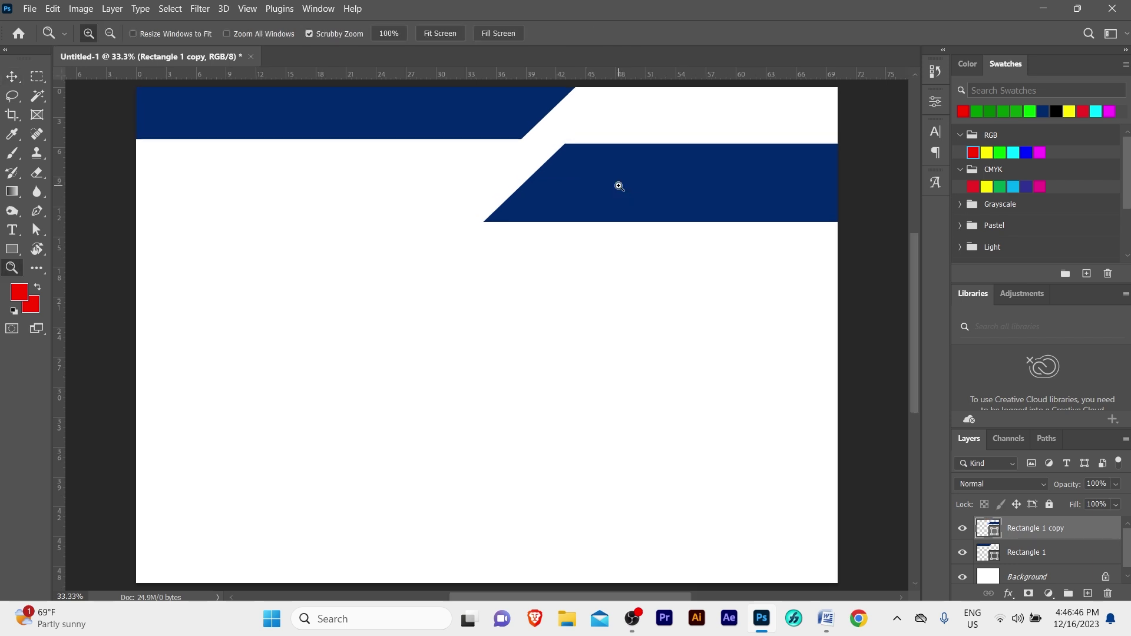
click(619, 186)
key(v)
drag(553, 328, 658, 182)
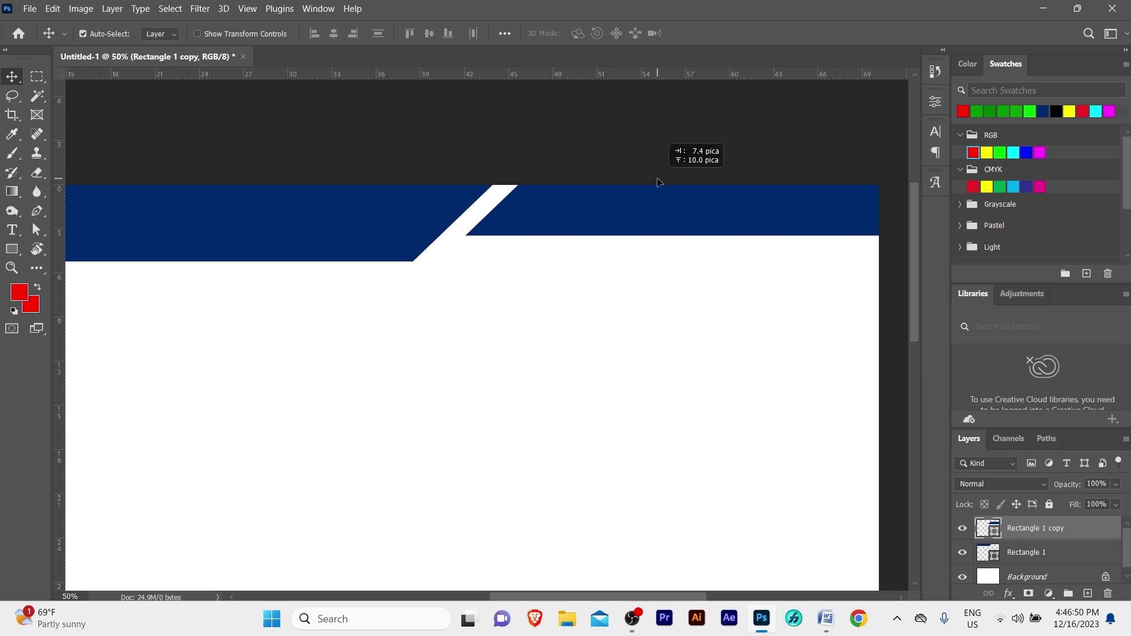
- Recolour the left piece, Rectangle 1, green (#00b600, darkened slightly)
key(z)
alt+click(576, 284)
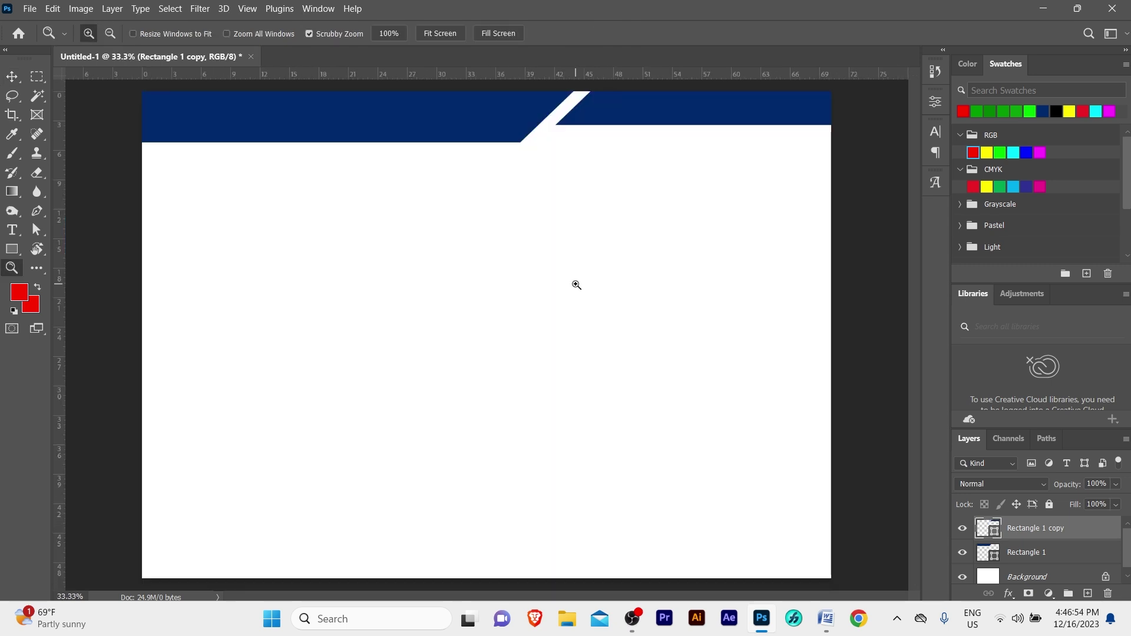
key(v)
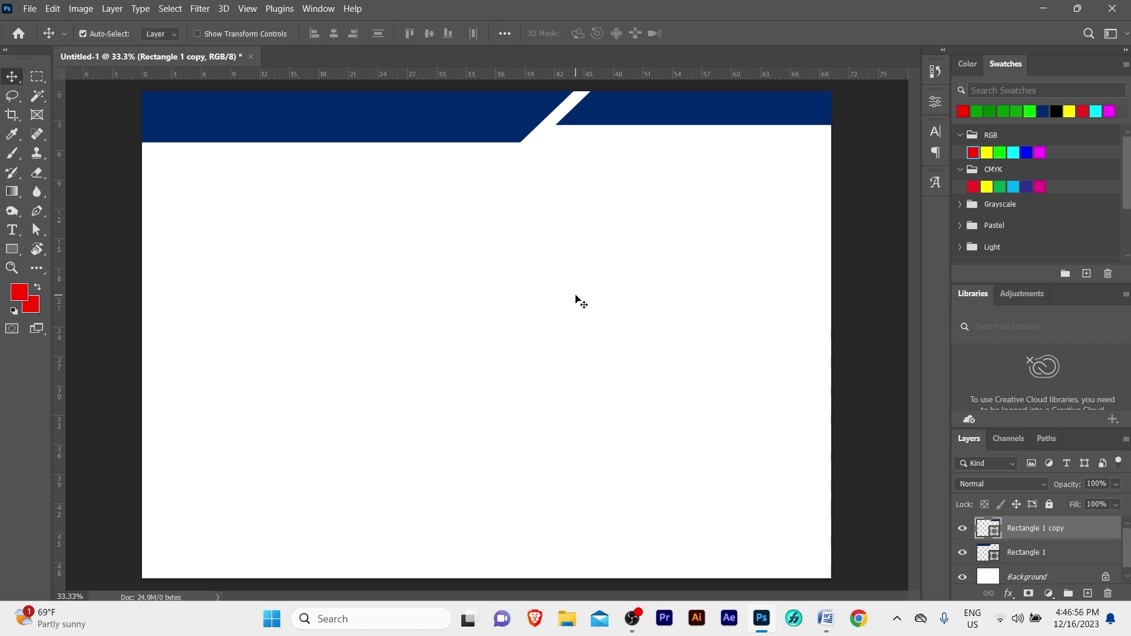
click(421, 116)
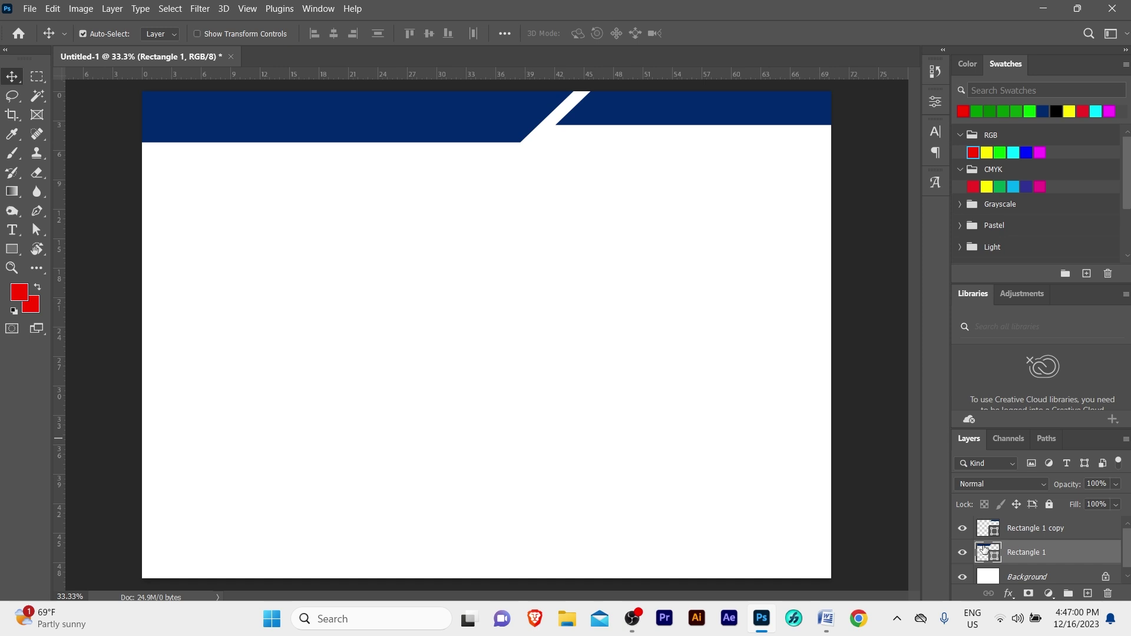
double_click(983, 550)
text(00b600)
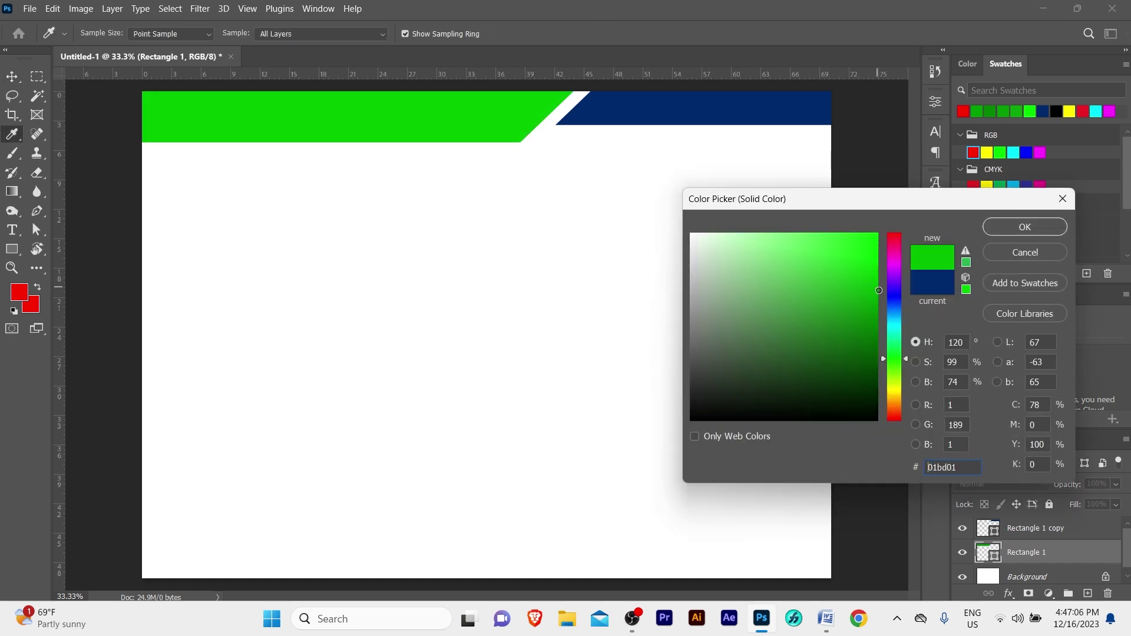
drag(879, 290, 874, 309)
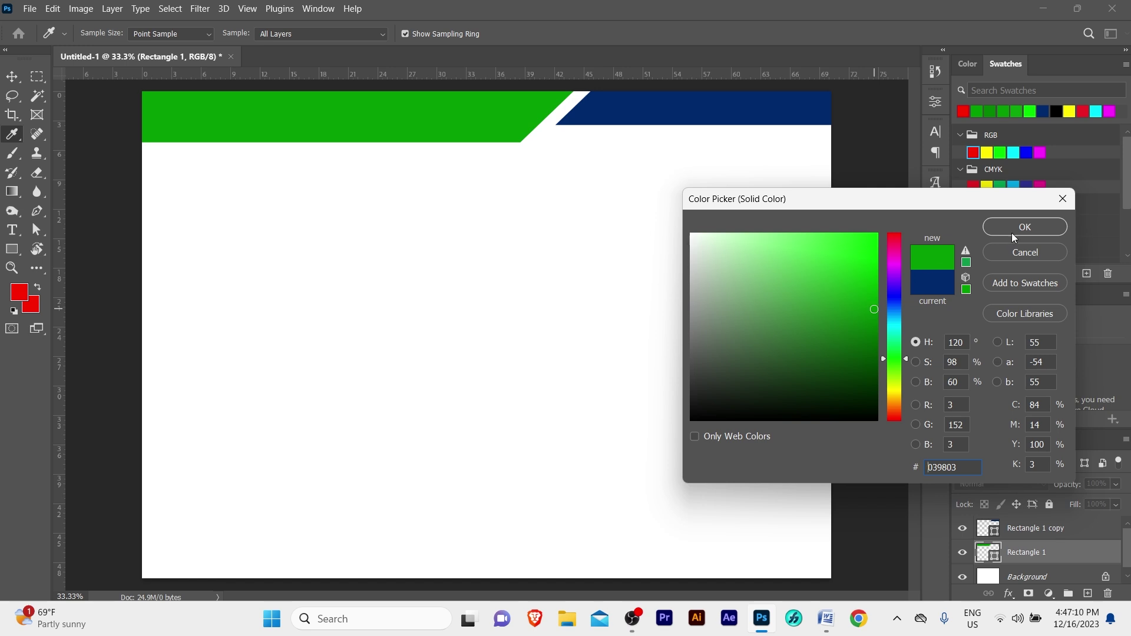
click(1024, 227)
- Fill the right piece, Rectangle 1 copy, with the red swatch
key(z)
key(ctrl+plus)
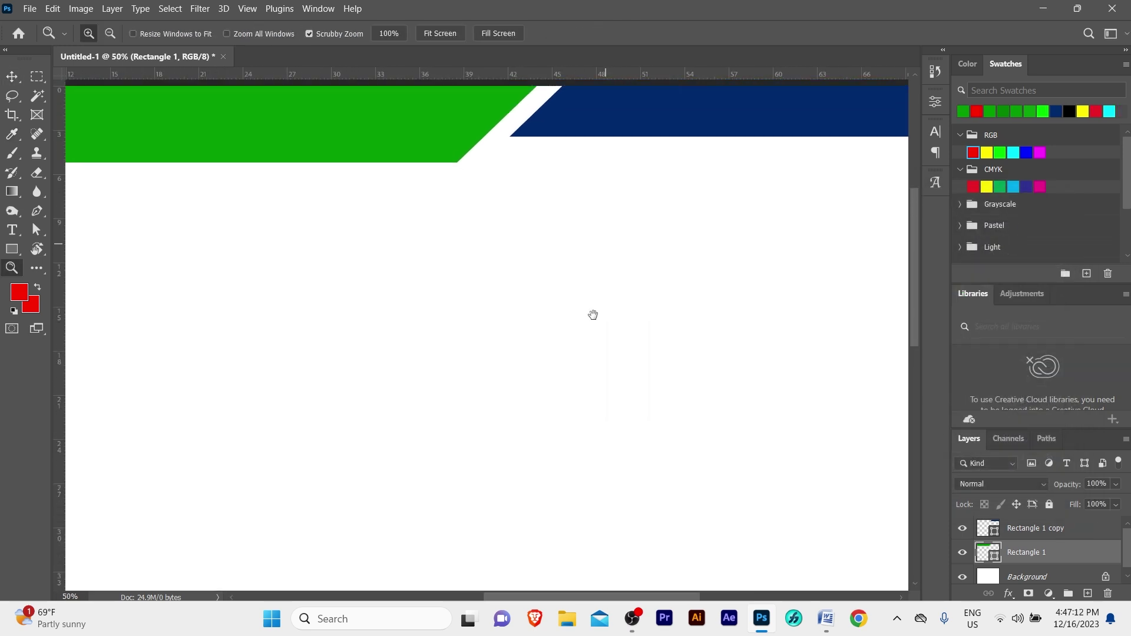
scroll(593, 315, up, 3)
key(v)
click(608, 226)
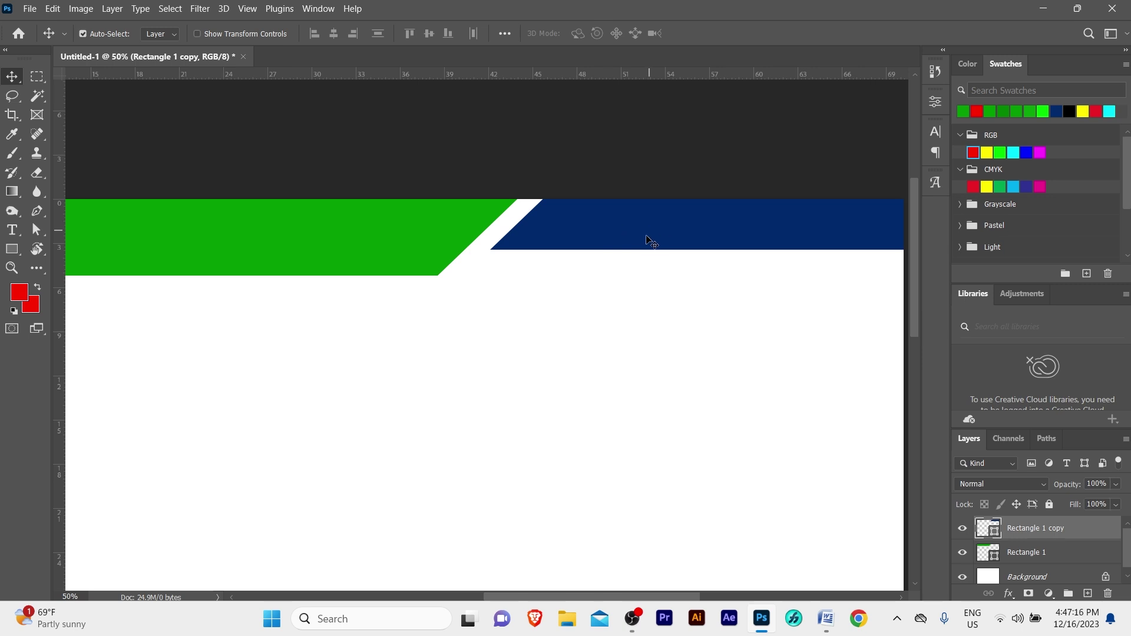
scroll(647, 236, right, 2)
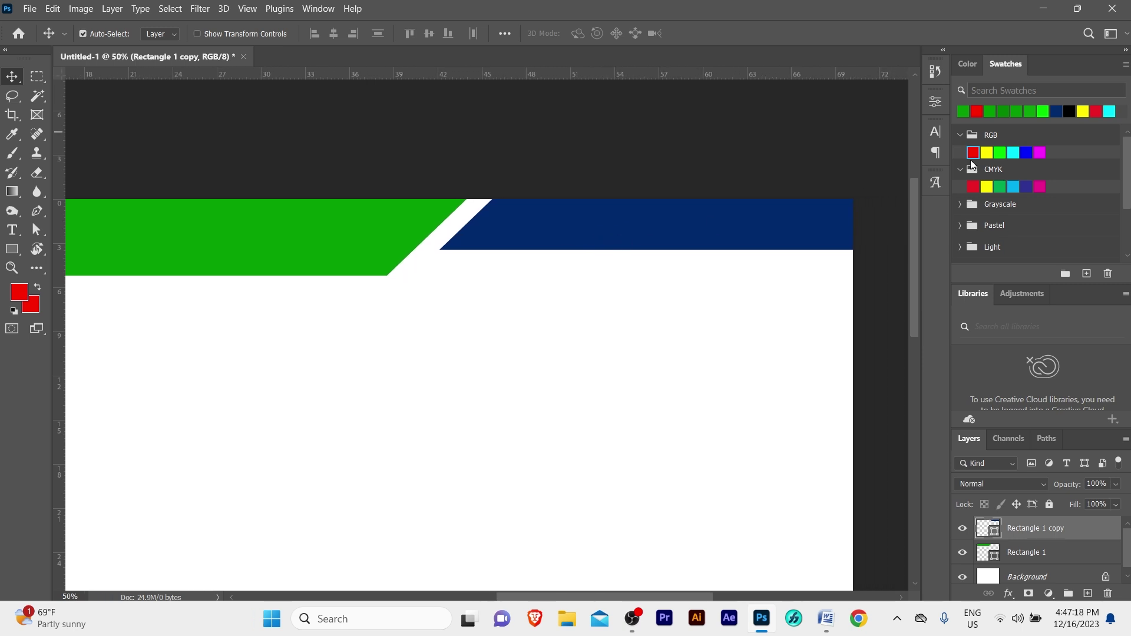
click(973, 153)
key(z)
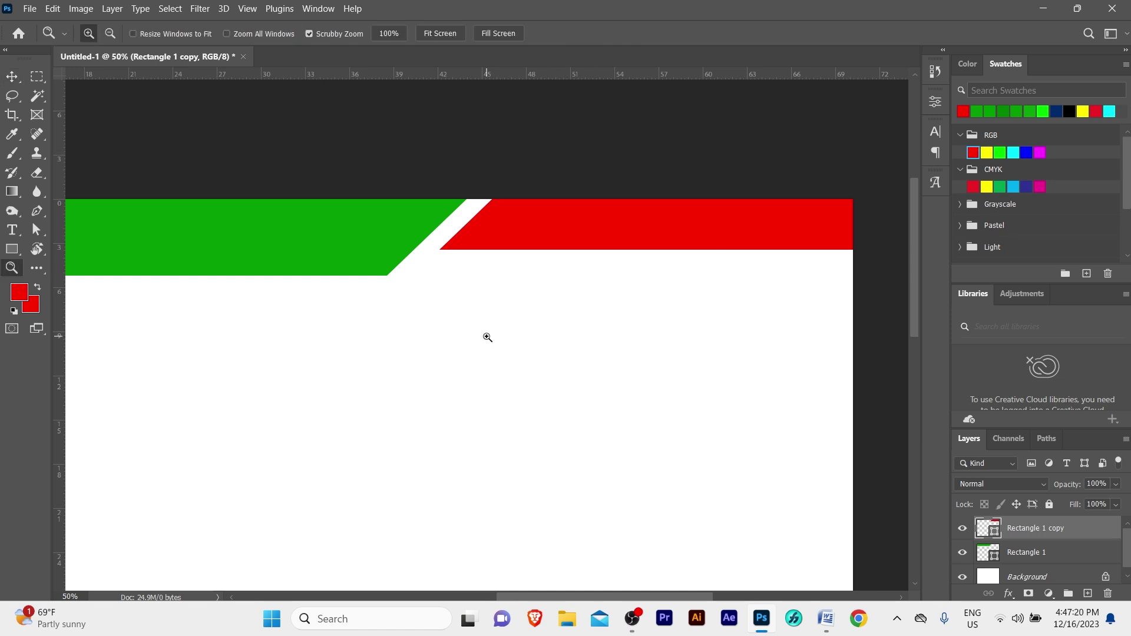
key(ctrl+minus)
key(v)
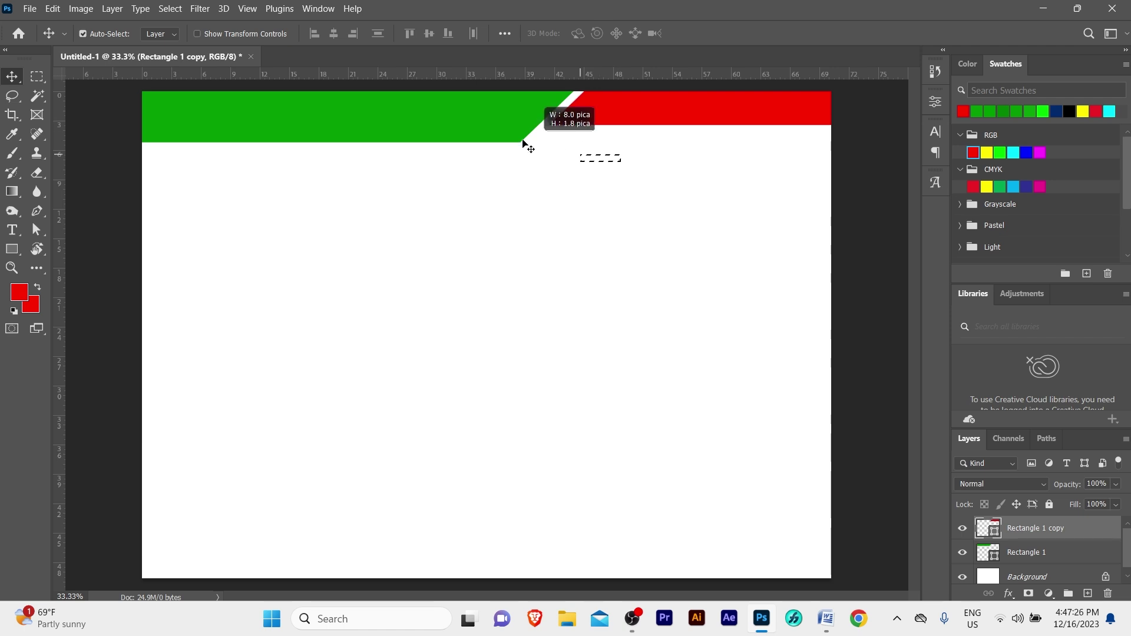
- Nudge the green and red banner pieces so they line up
drag(621, 162, 461, 126)
mouse_move(599, 112)
mouse_down()
mouse_move(570, 118)
mouse_move(576, 110)
mouse_up()
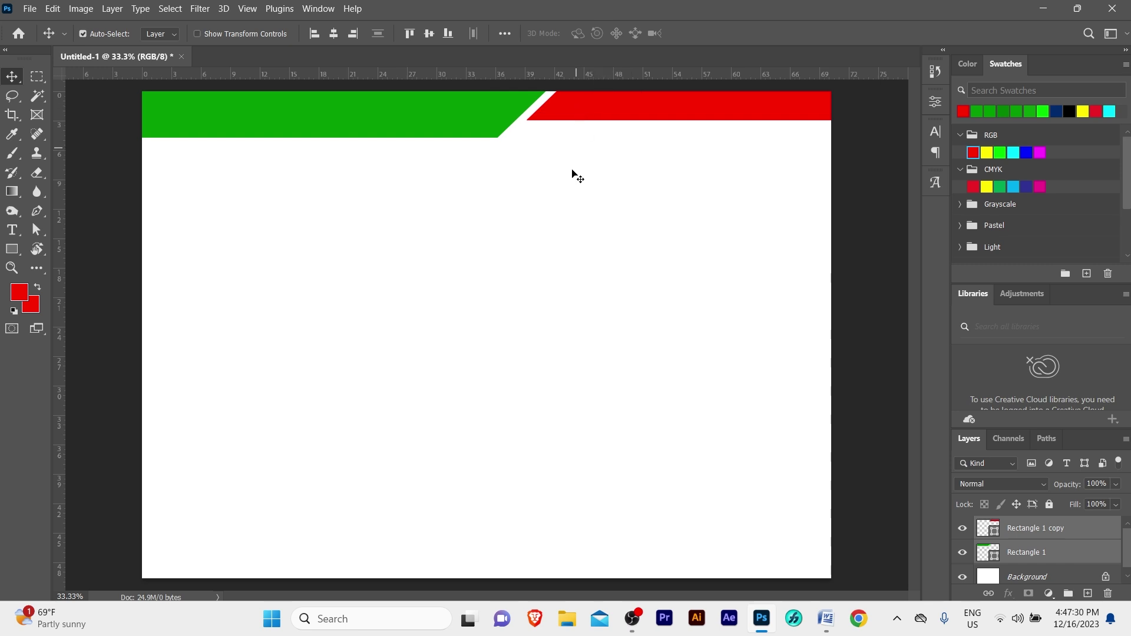
mouse_move(469, 126)
mouse_down()
mouse_move(469, 113)
mouse_move(480, 117)
mouse_up()
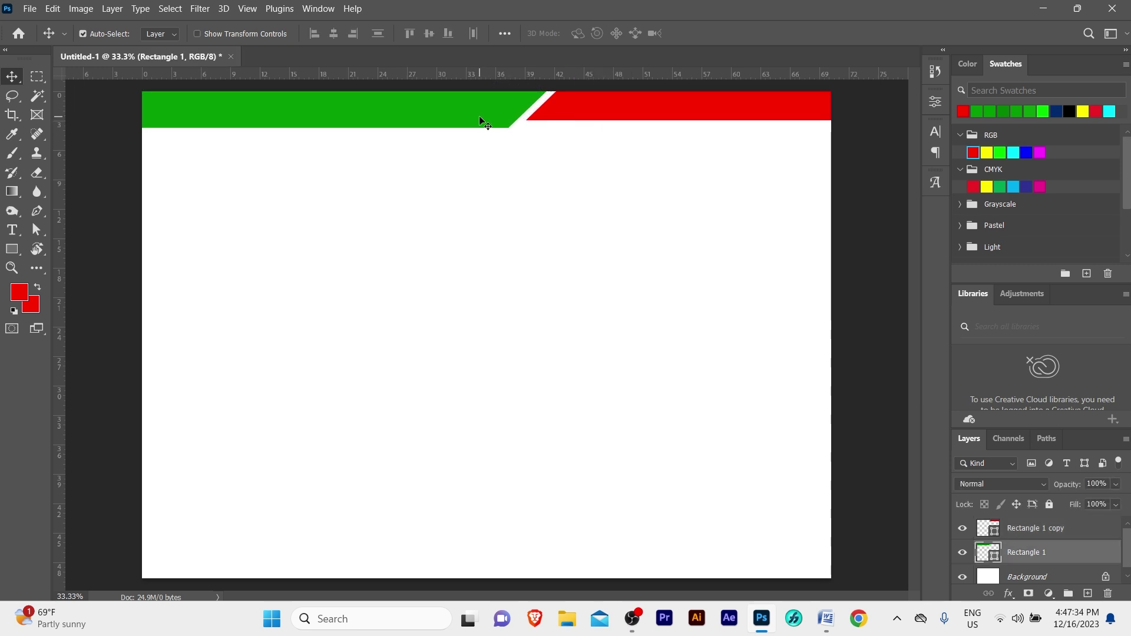
key(z)
click(479, 116)
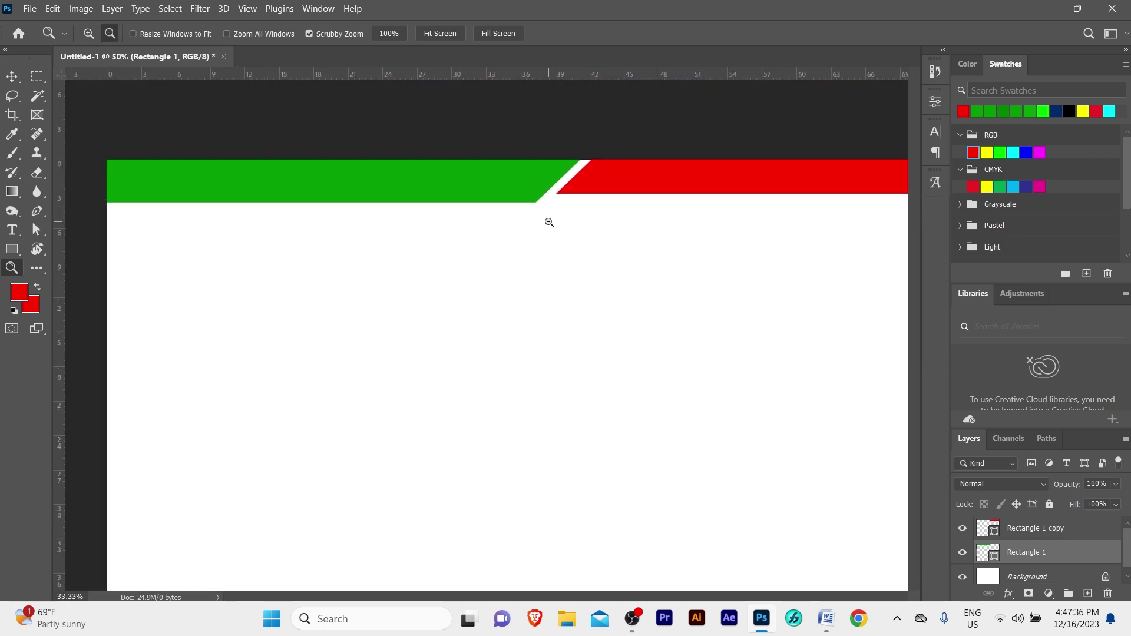
alt+click(548, 221)
key(v)
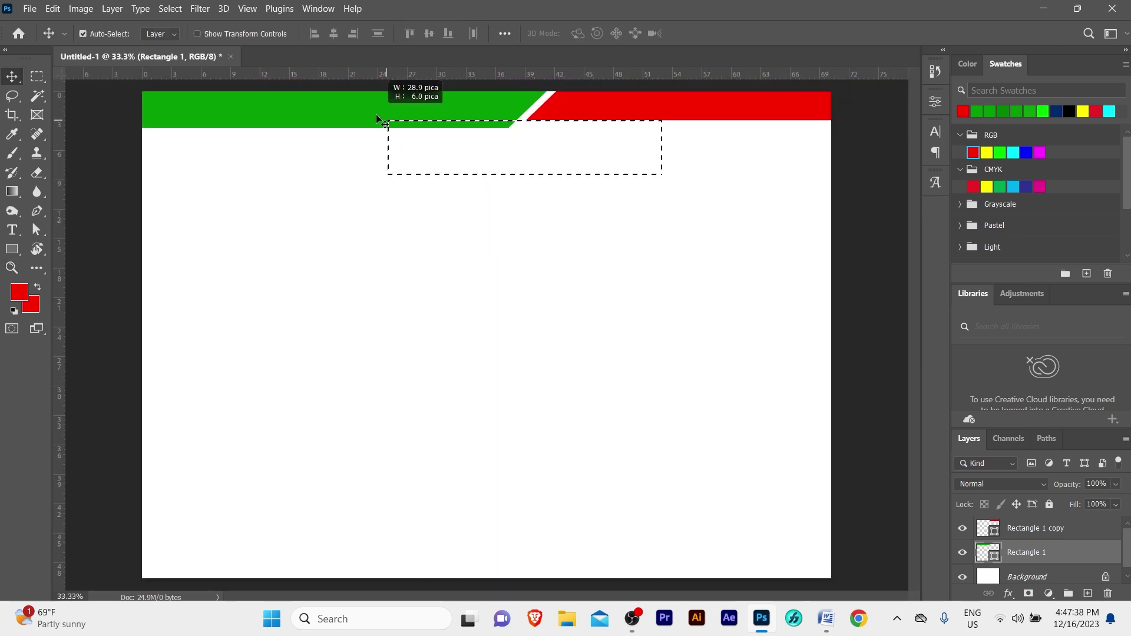
- Duplicate both banner pieces and drag the copy down the page
drag(507, 155, 357, 103)
drag(560, 129, 563, 334)
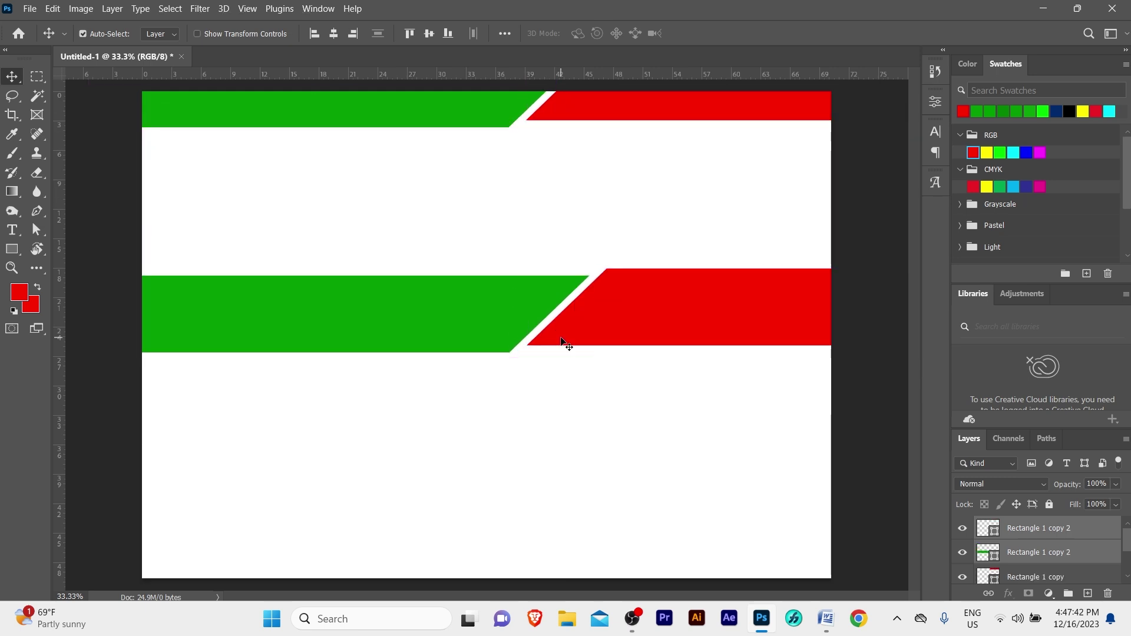
key(z)
alt+click(561, 322)
key(v)
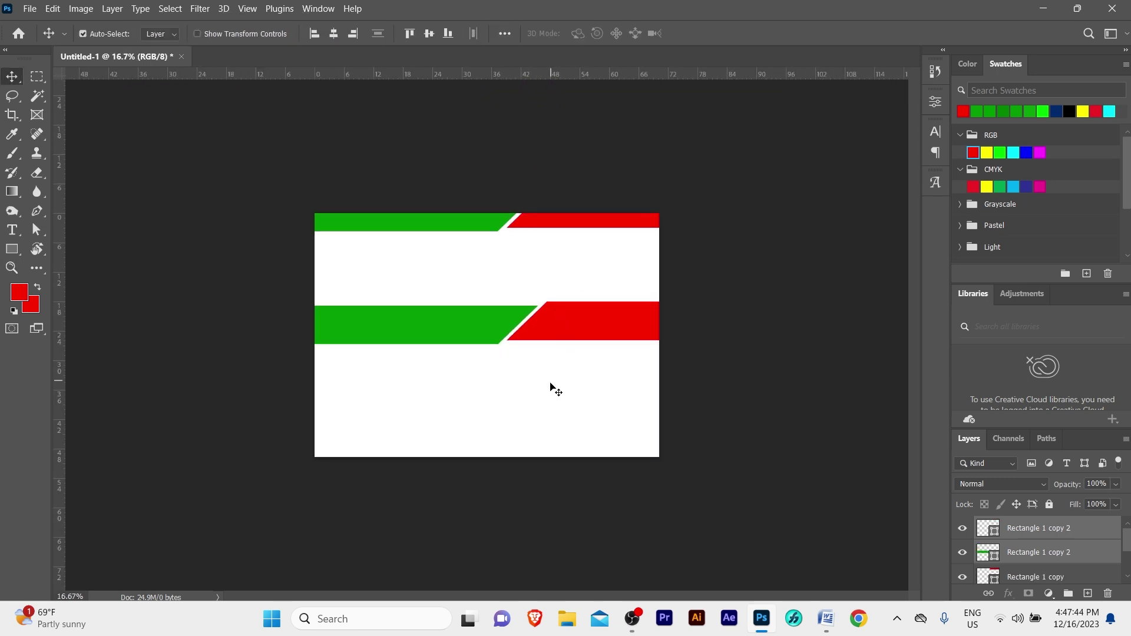
- Rotate the lower banner copy 180° and place it along the page's bottom edge
drag(455, 264, 566, 353)
key(ctrl+t)
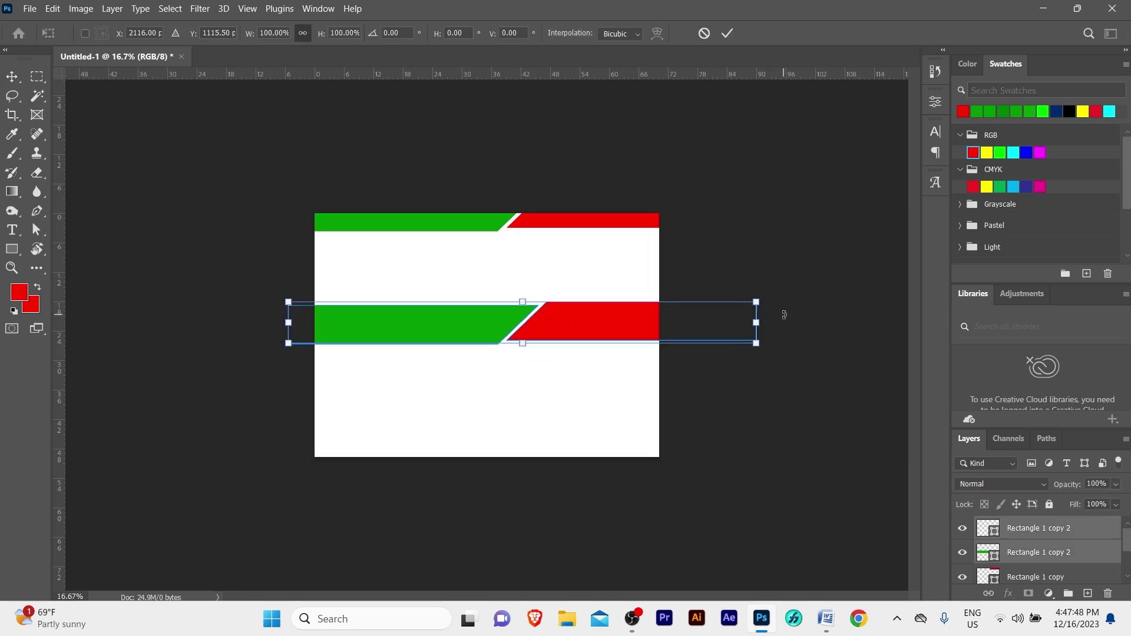
drag(785, 314, 295, 307)
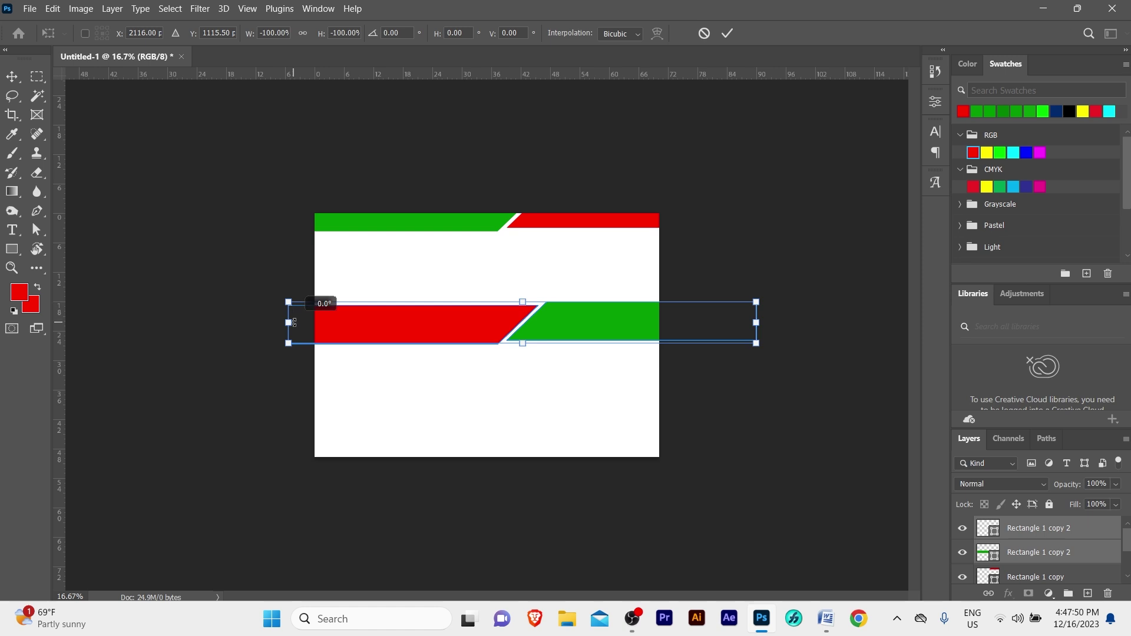
drag(469, 330, 486, 465)
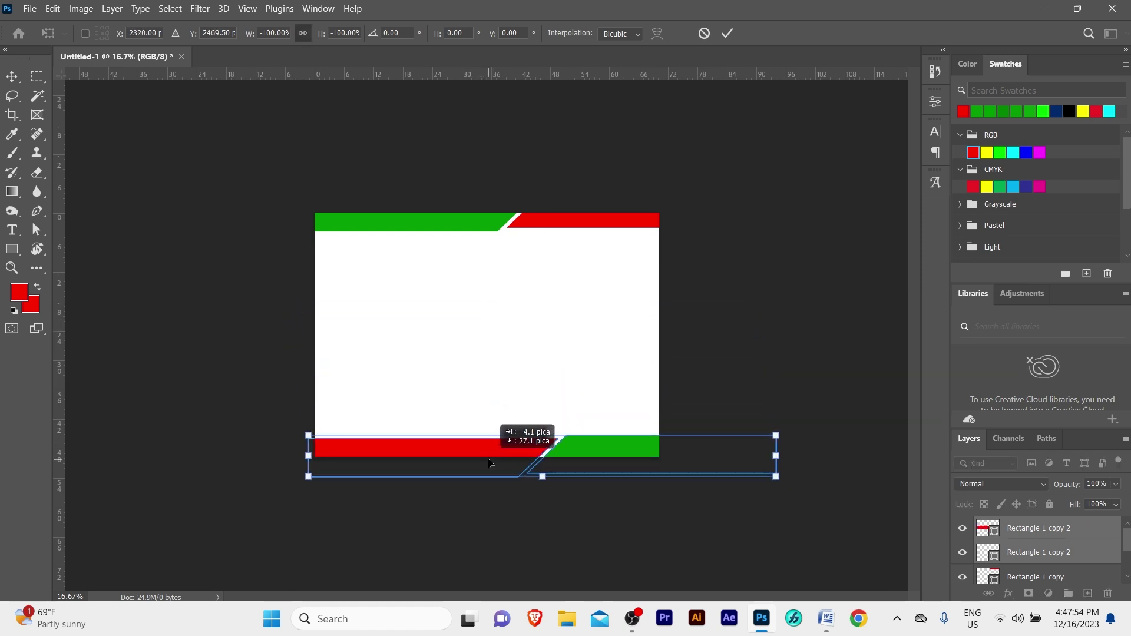
key(Return)
key(z)
click(417, 271)
drag(417, 272, 470, 353)
key(v)
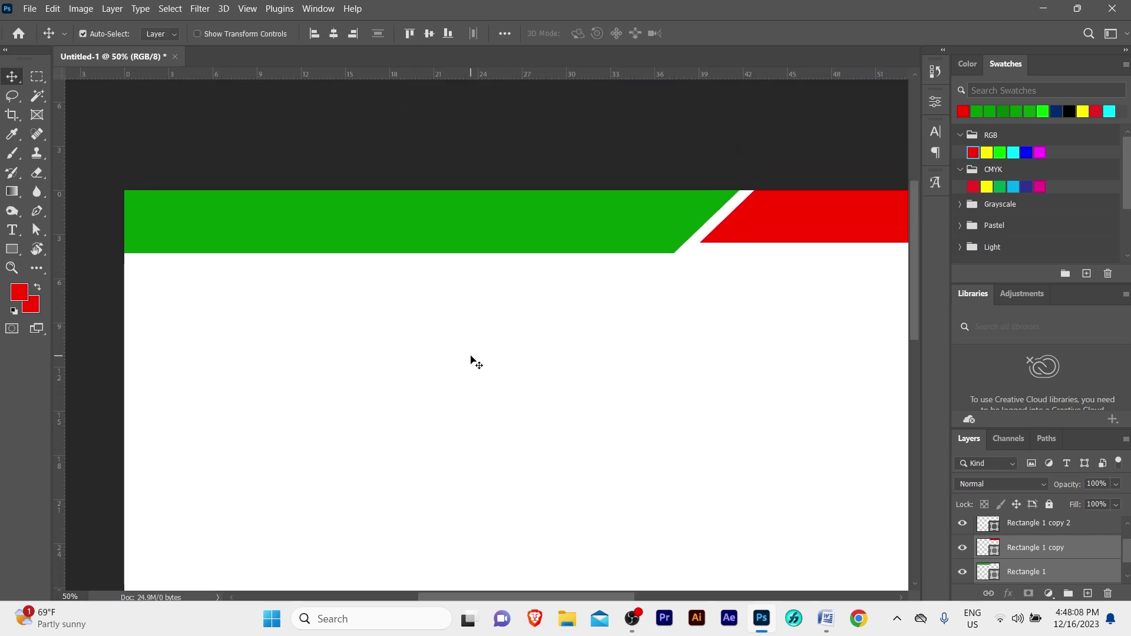
ctrl+space+click(391, 293)
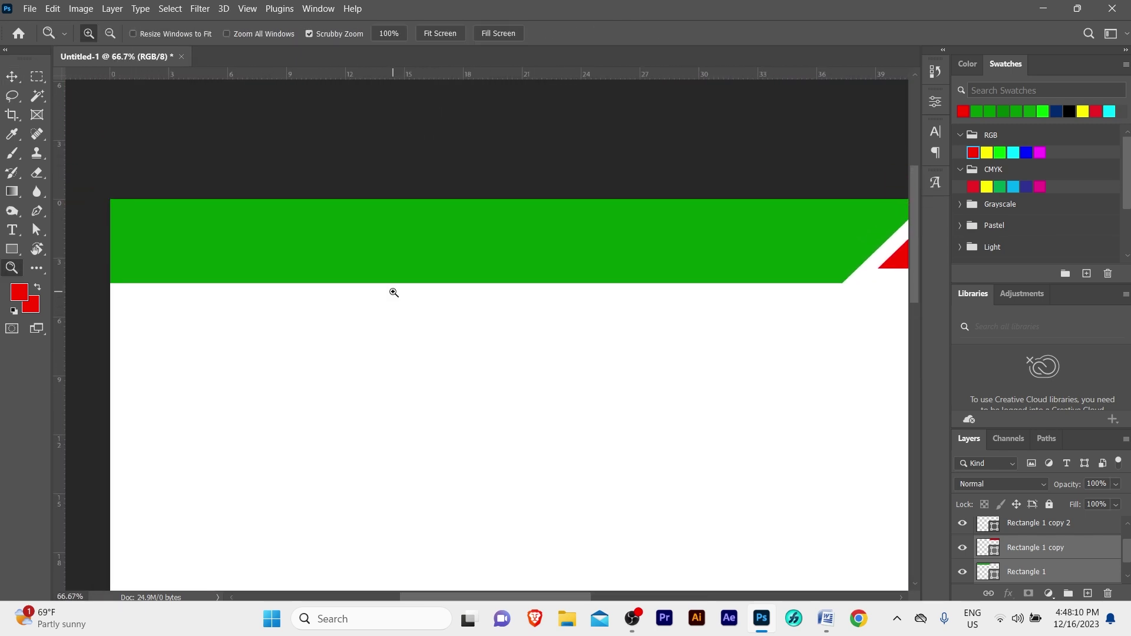
- Type a red Devanagari registration-number line (दर्ता नं.) below the banner
click(11, 229)
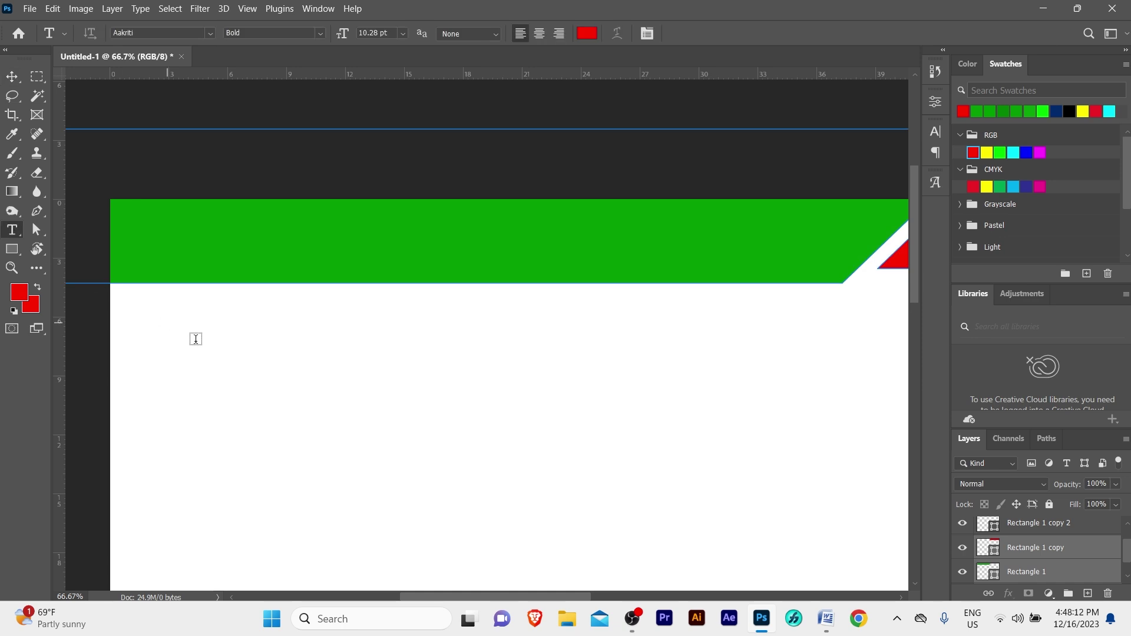
click(279, 387)
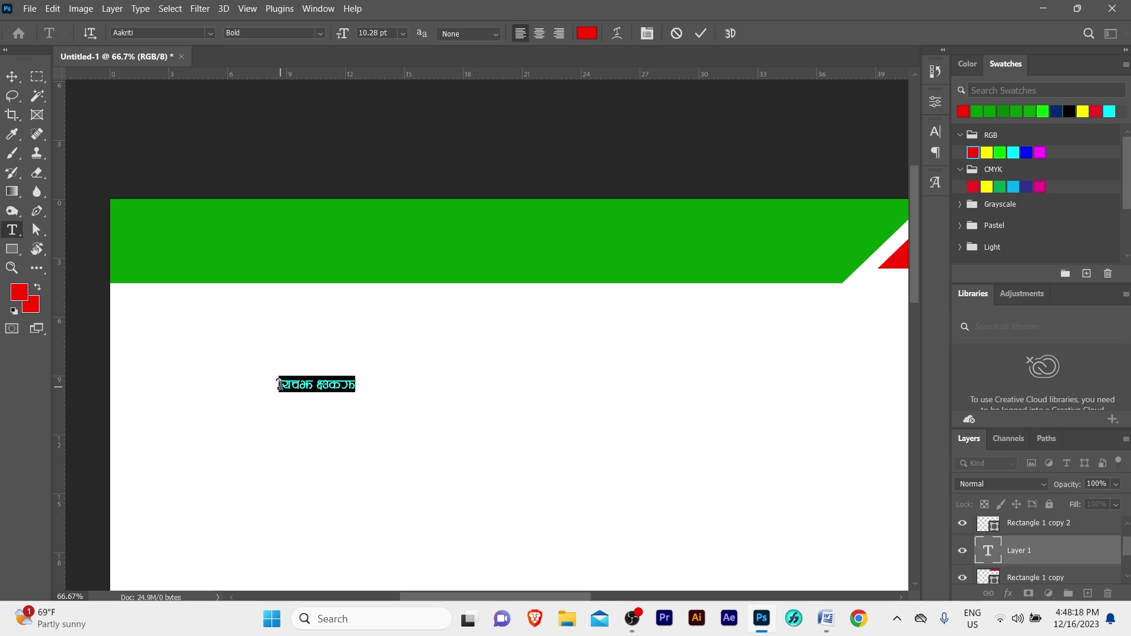
text(r)
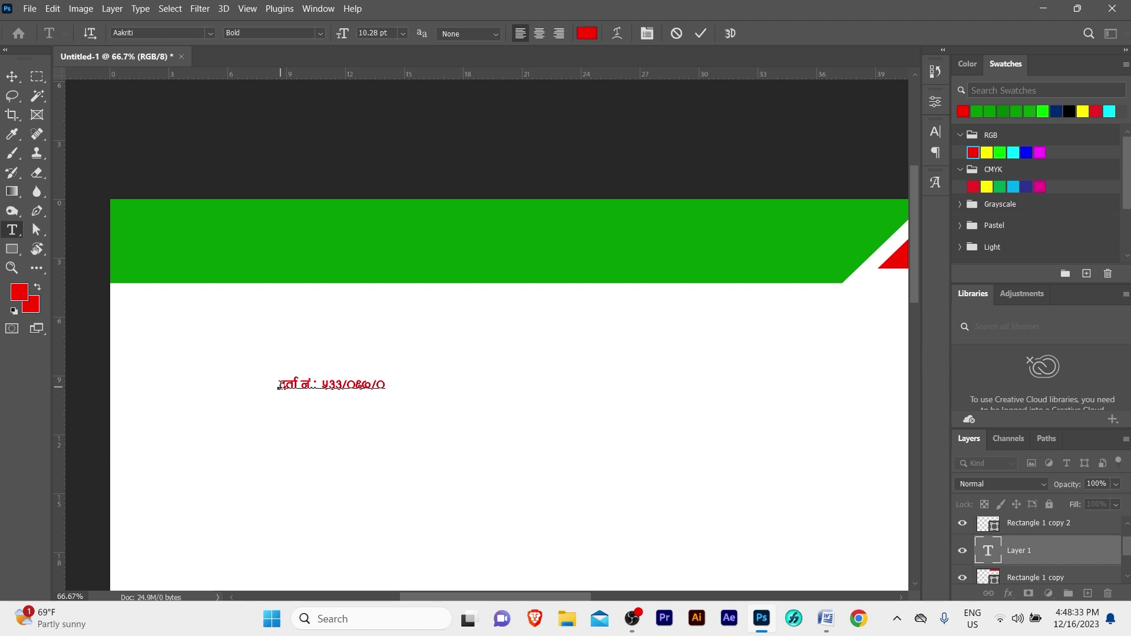
text(^*)
key(ctrl+Return)
key(v)
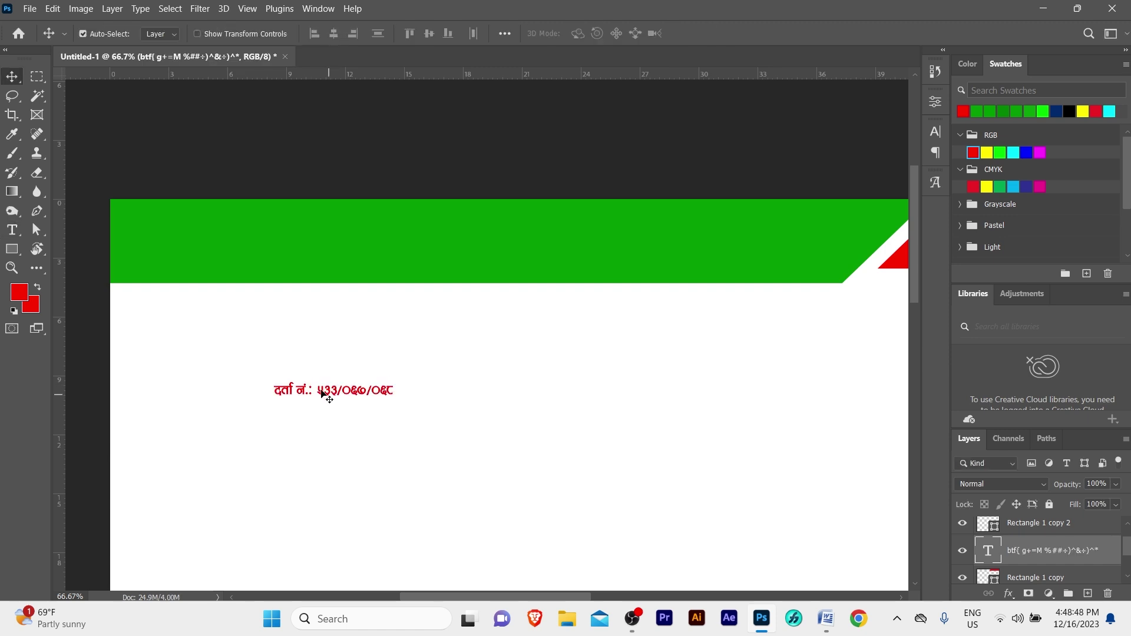
- Move the registration line onto the green band and enlarge it slightly
mouse_move(317, 385)
mouse_down()
mouse_move(311, 269)
mouse_move(281, 235)
mouse_up()
key(ctrl+t)
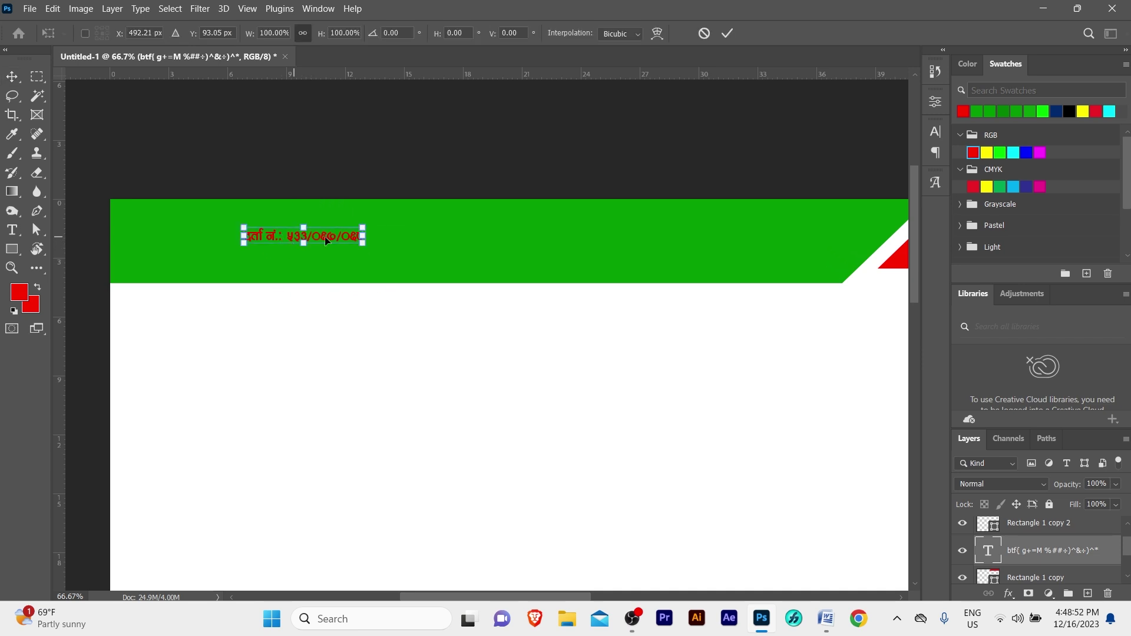
mouse_move(366, 244)
mouse_down()
mouse_move(453, 248)
mouse_move(380, 251)
mouse_up()
key(Return)
key(z)
alt+click(399, 242)
key(v)
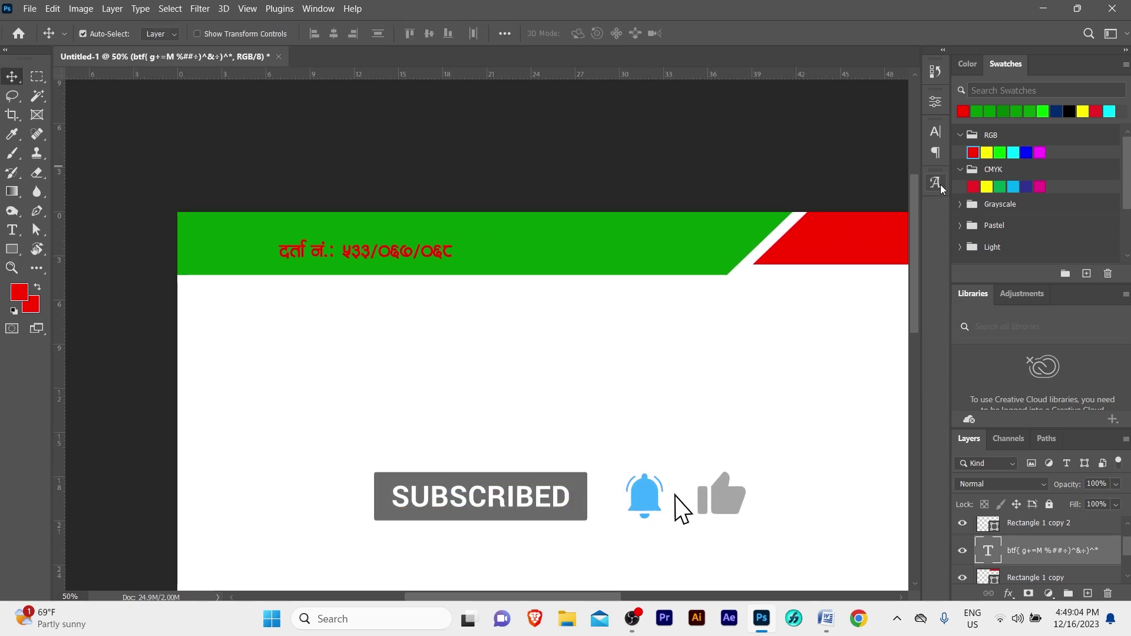
- Change the registration-number text colour to white, sampled from the page
click(935, 132)
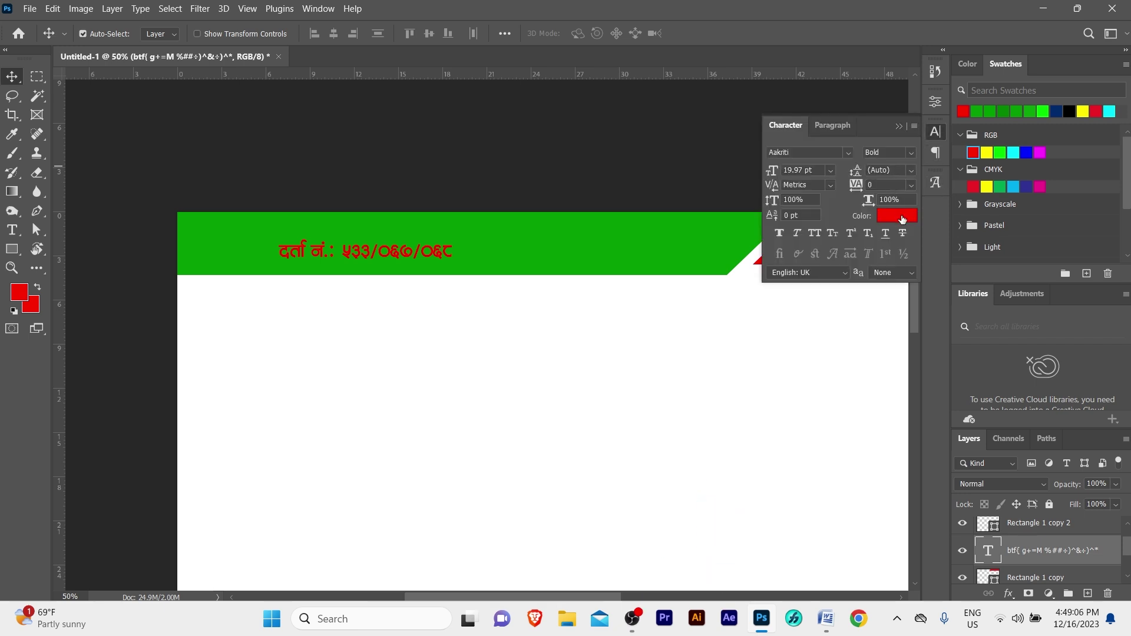
click(897, 215)
click(533, 371)
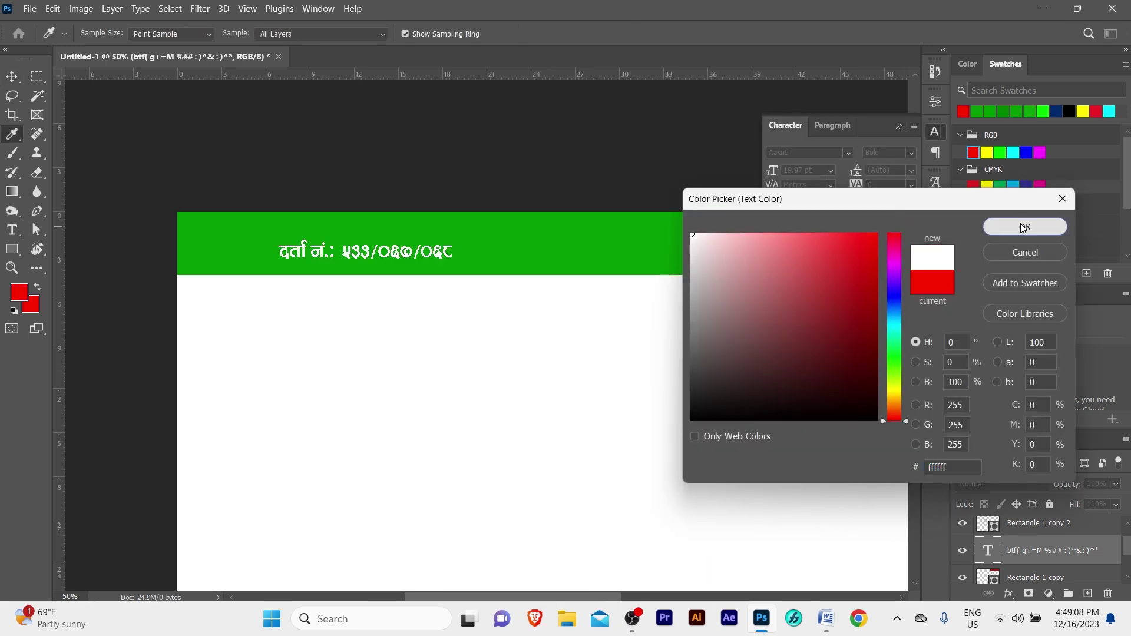
click(1025, 227)
click(899, 125)
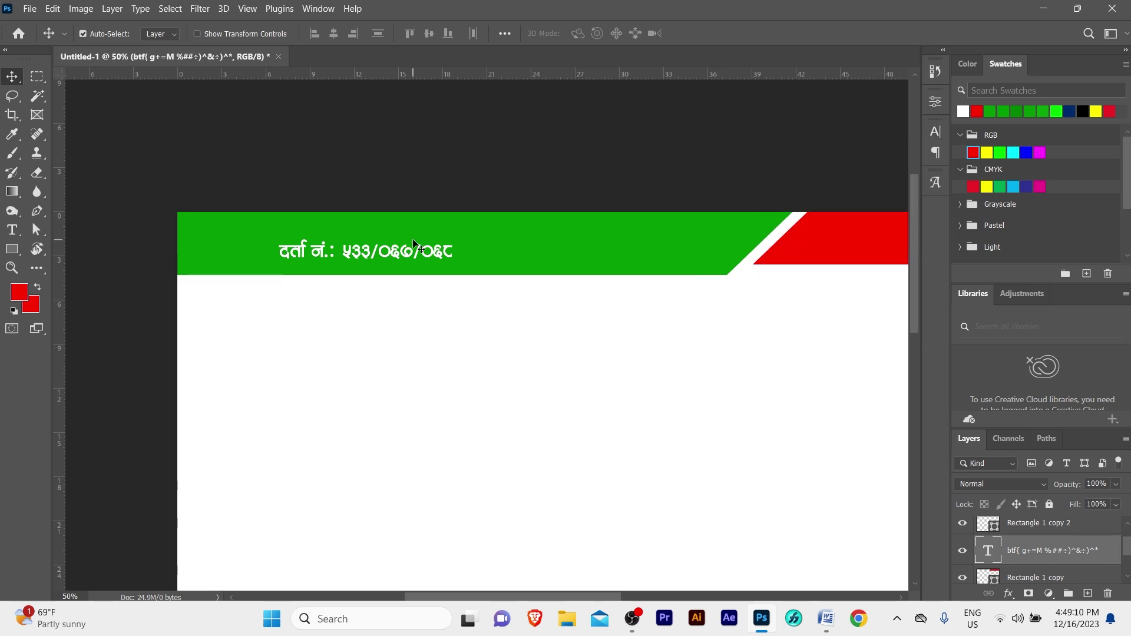
- Pan to the red band and place a copy of the registration line on it
drag(512, 228, 465, 236)
drag(431, 236, 404, 235)
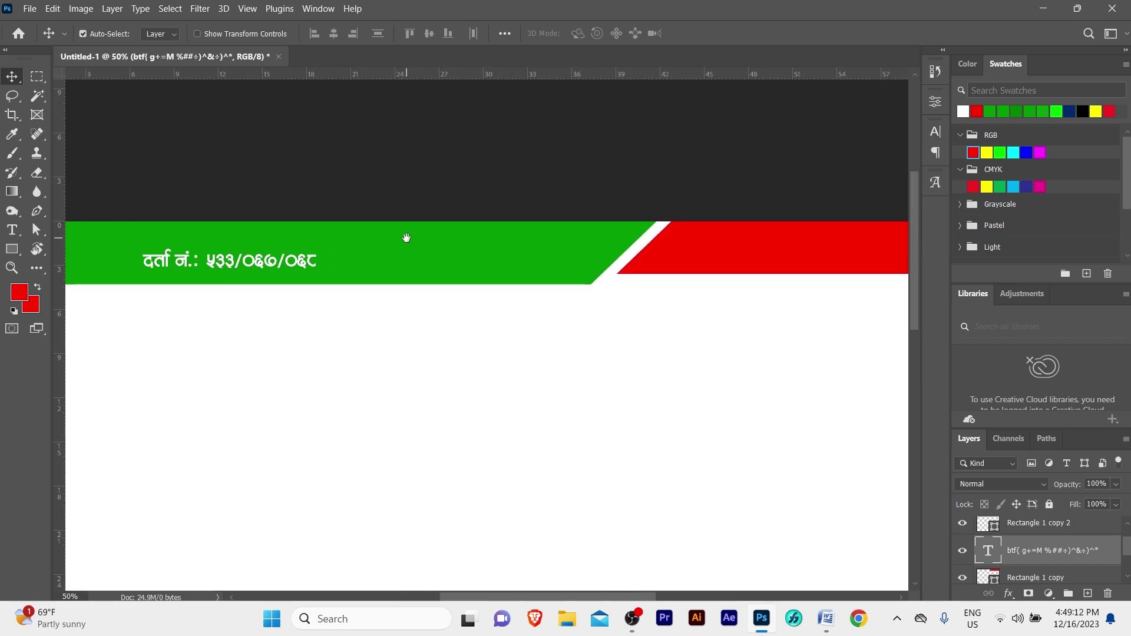
mouse_move(254, 264)
mouse_down()
mouse_move(242, 263)
mouse_move(773, 242)
mouse_move(521, 263)
mouse_move(600, 269)
mouse_up()
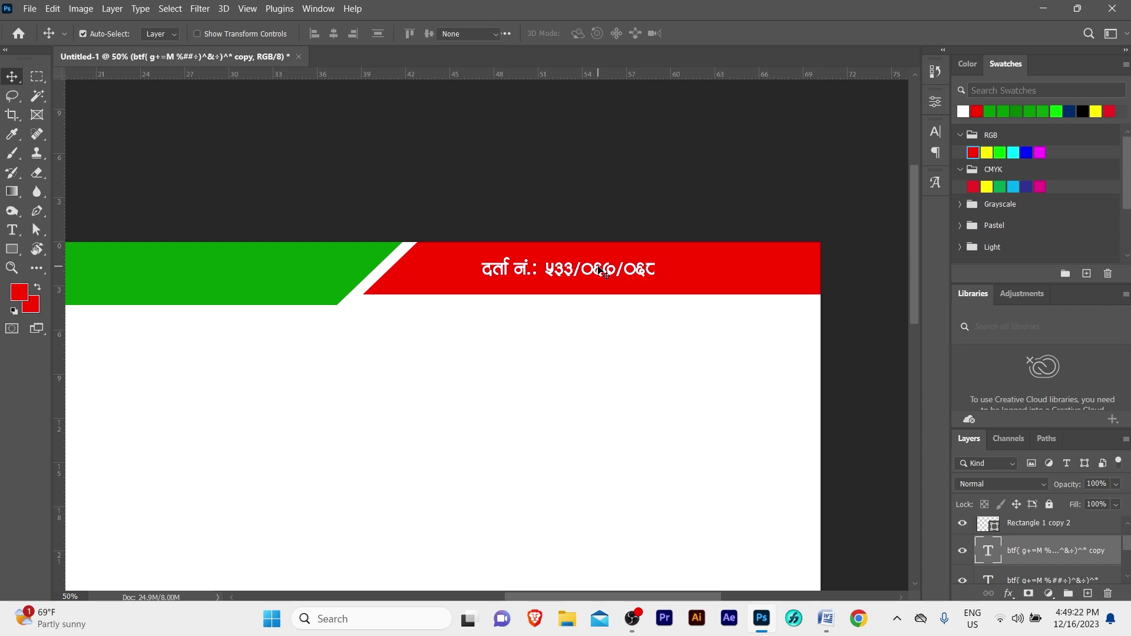
- Retype the red-band copy as the PAN number line and shift it further right
double_click(599, 269)
key(ctrl+a)
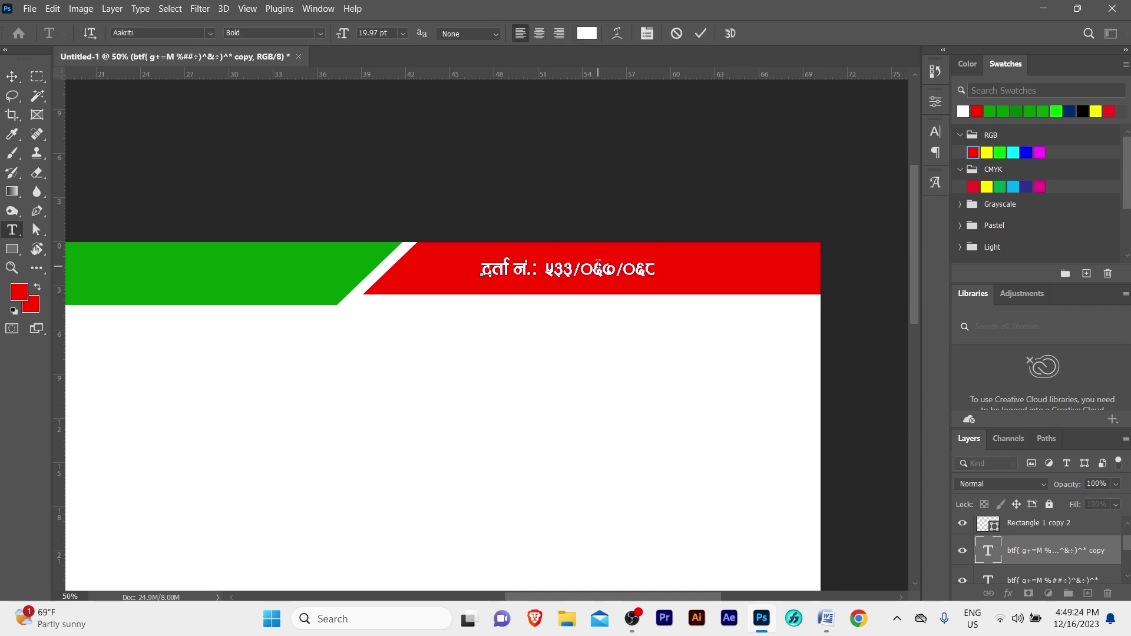
text(kt g+= ^)!$!()
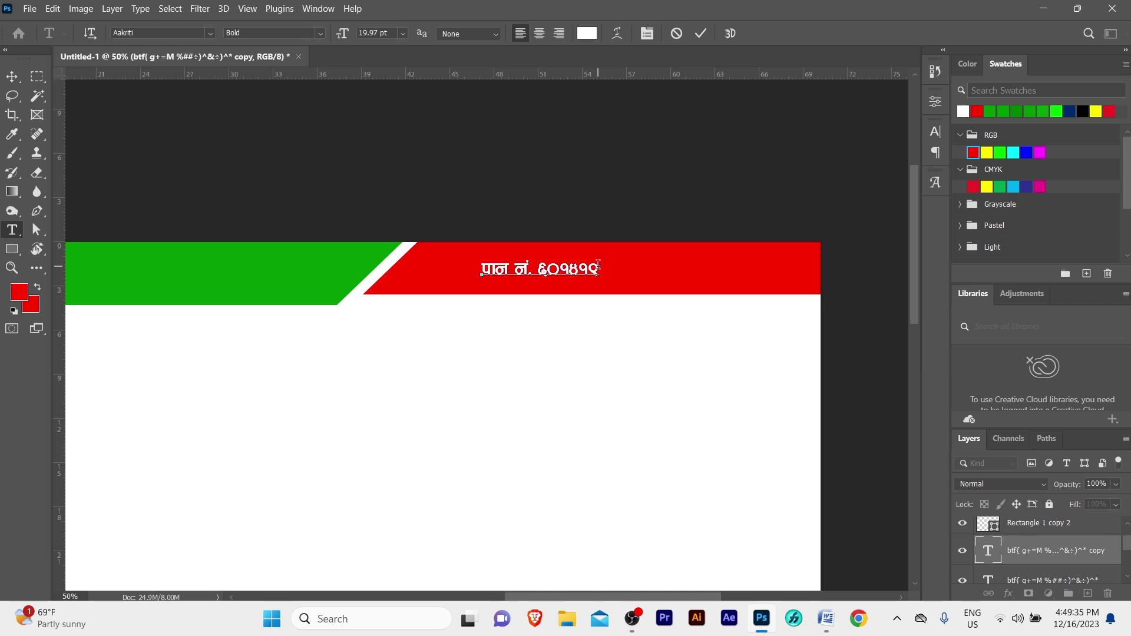
text((@^)
key(ctrl+Return)
key(v)
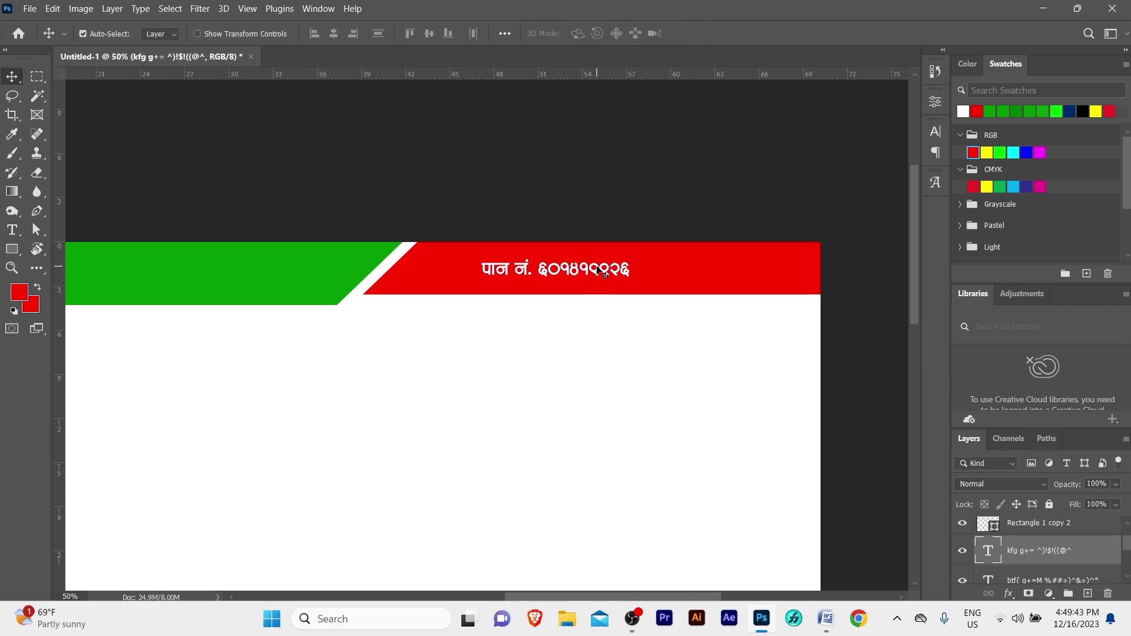
drag(588, 266, 687, 266)
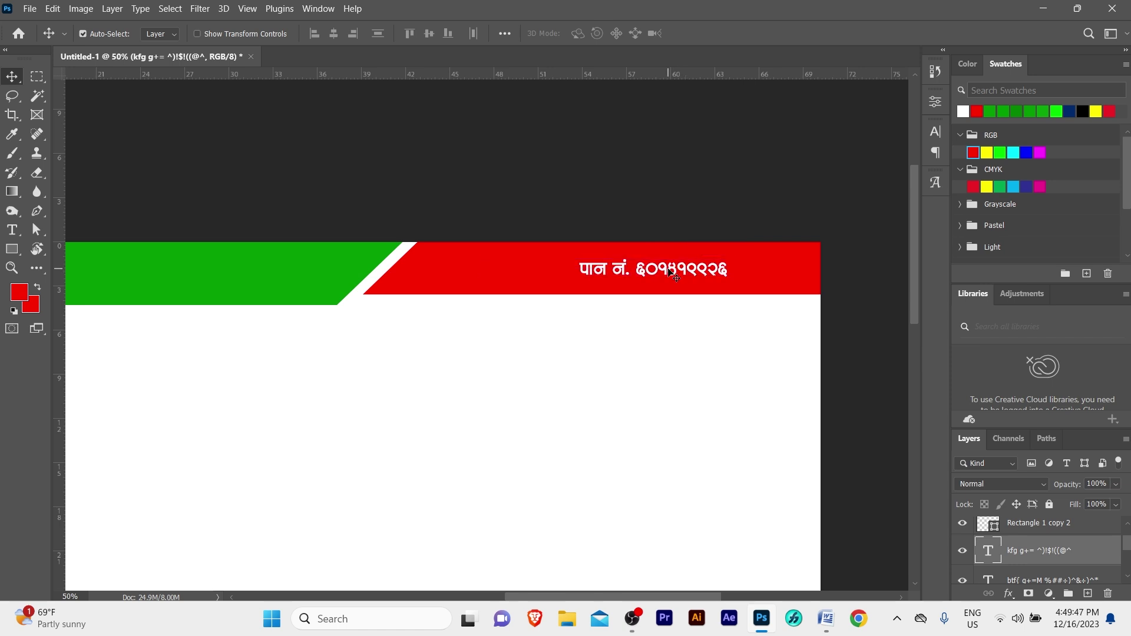
- Duplicate the line below the red band in black, retyped as the सहकारी ऐन २०४८ approval line
alt+drag(681, 268, 528, 279)
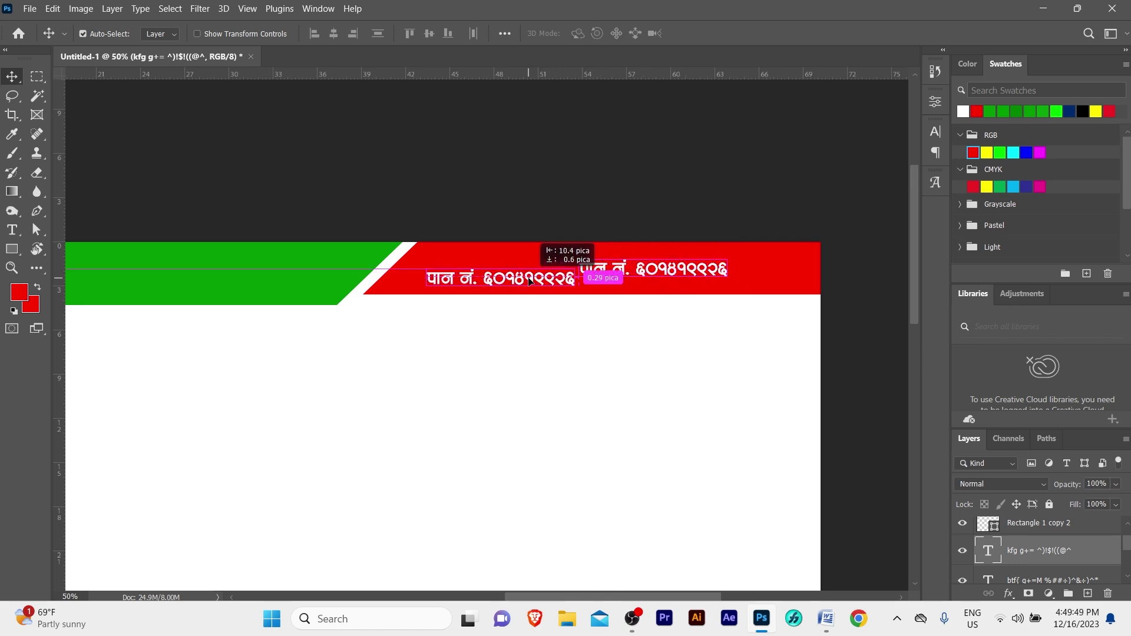
drag(528, 282, 528, 288)
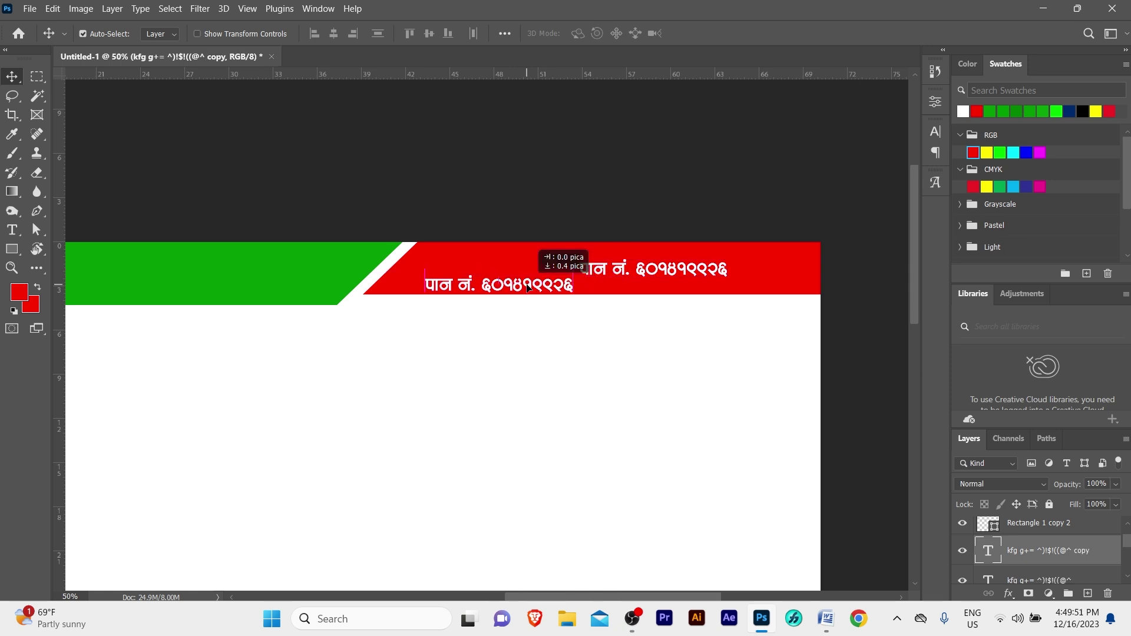
click(1082, 111)
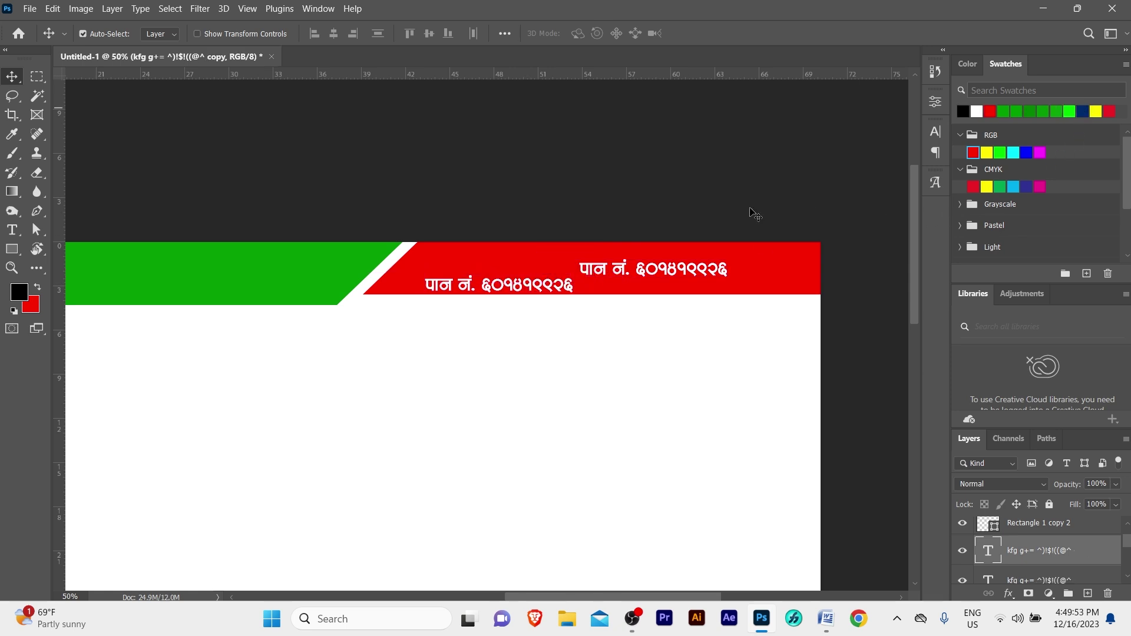
key(alt+BackSpace)
drag(512, 289, 542, 315)
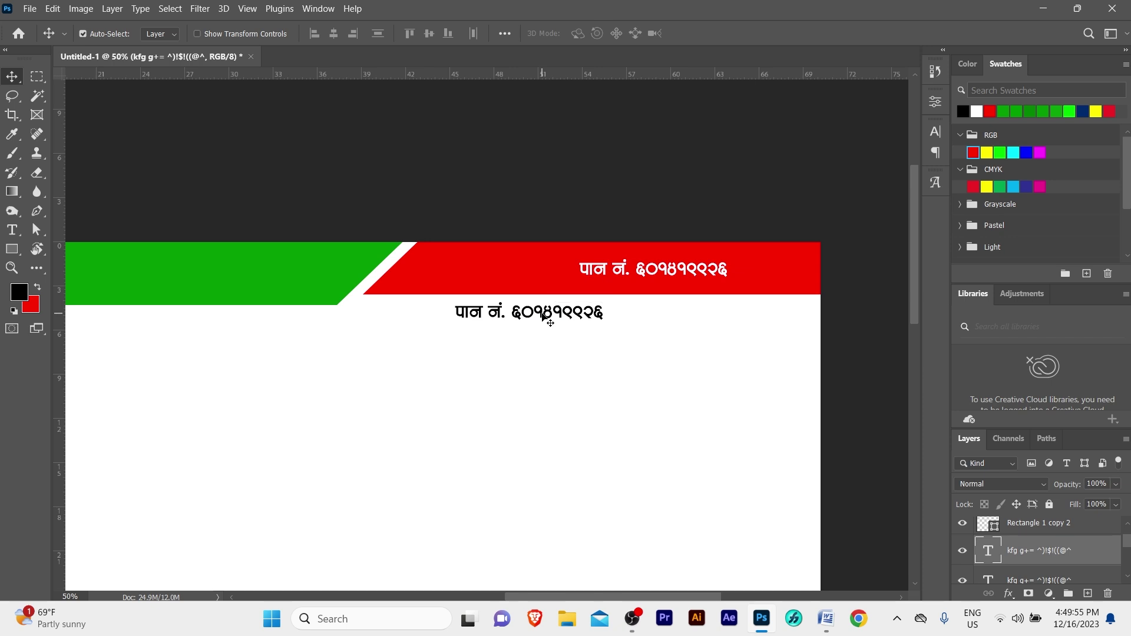
double_click(542, 312)
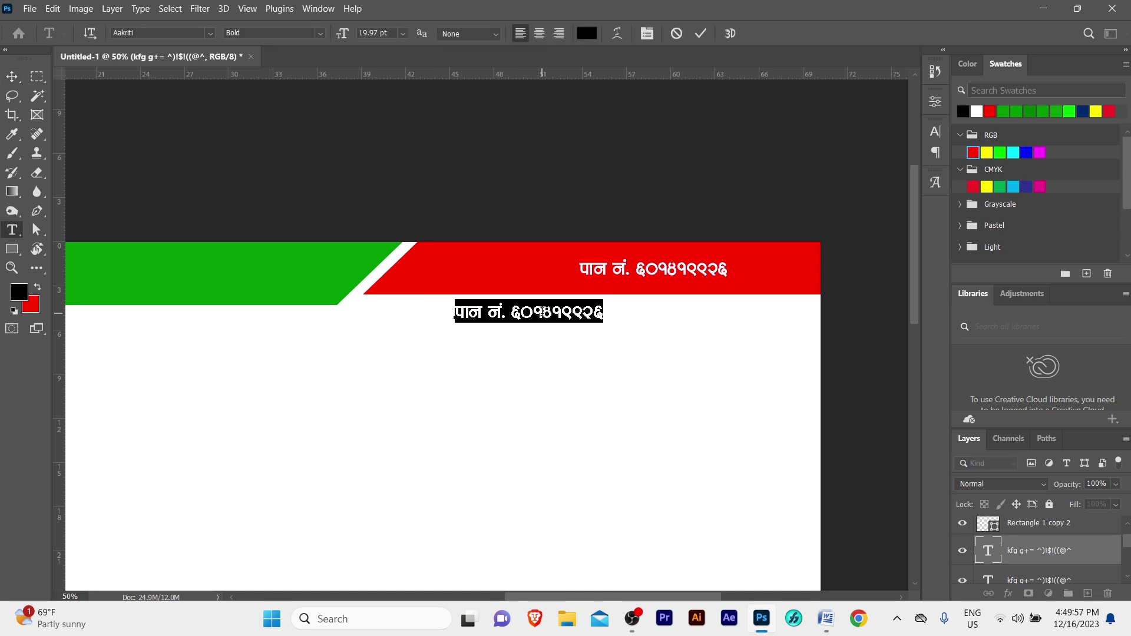
text(;xsf/L P}g @)$* )
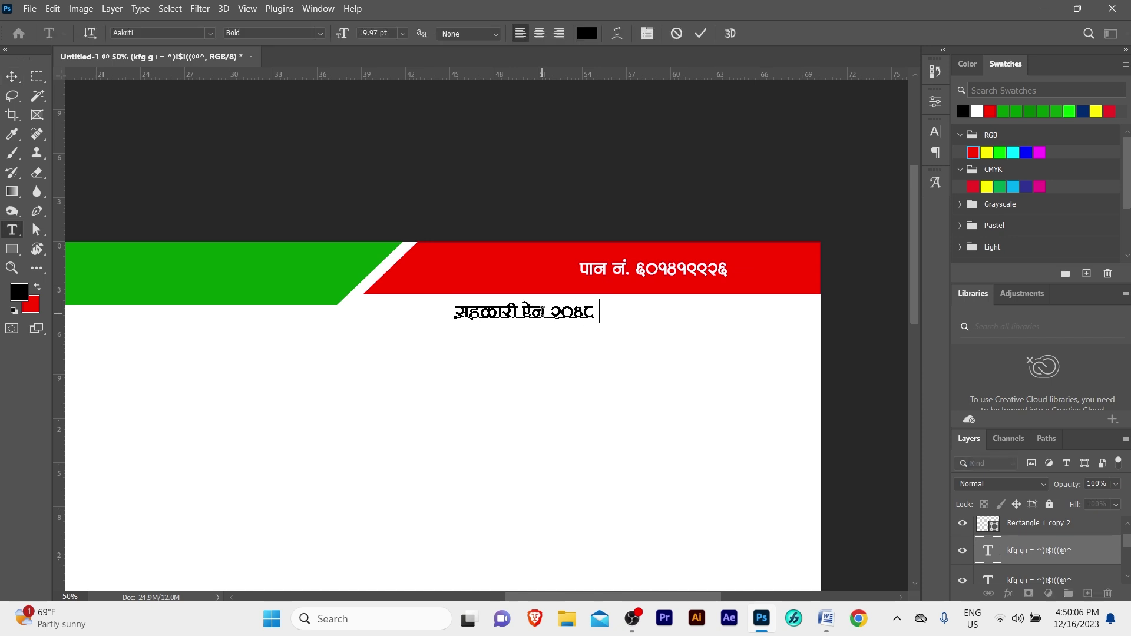
text(adf]lhd :jLs[t k|fKt)
key(ctrl+Return)
- Fit the page in view and place a copy of the approval line mid-page
key(z)
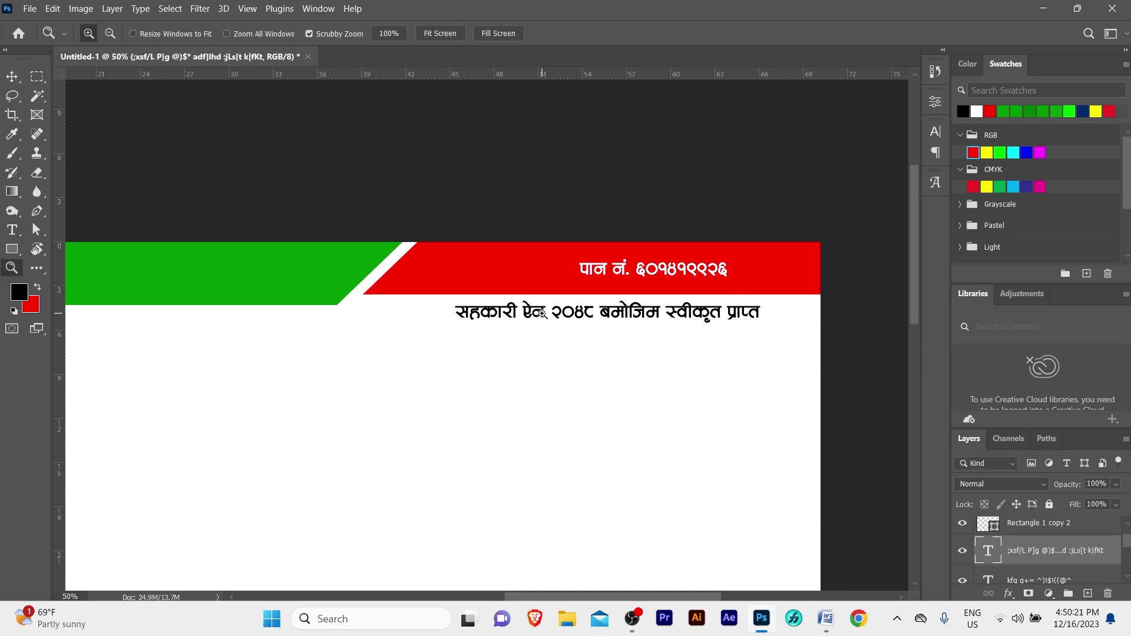
key(ctrl+0)
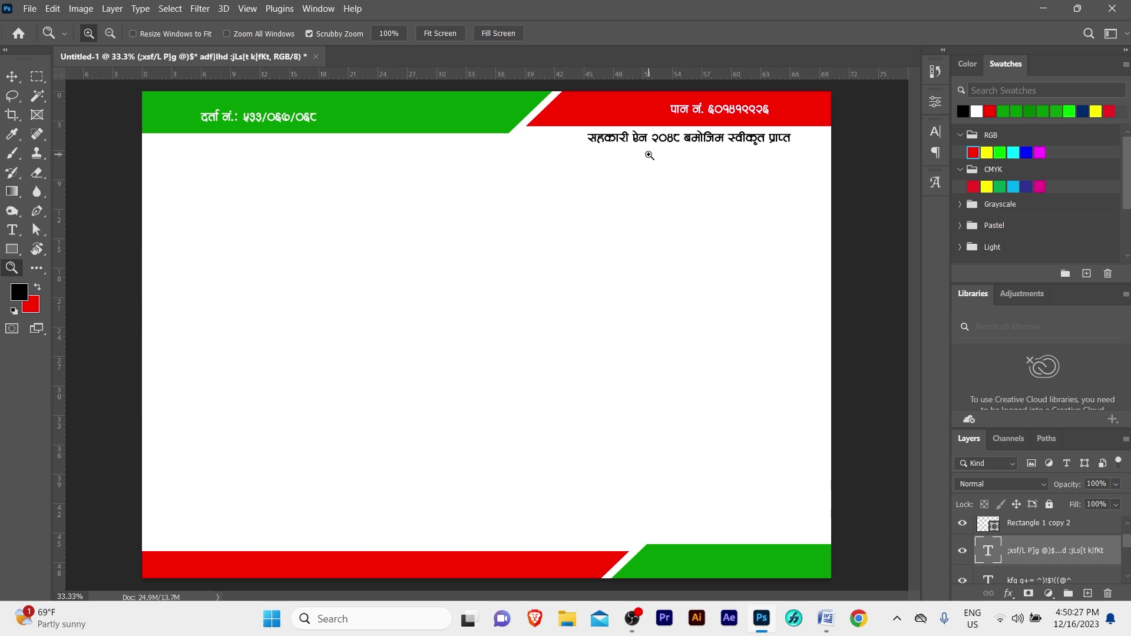
key(v)
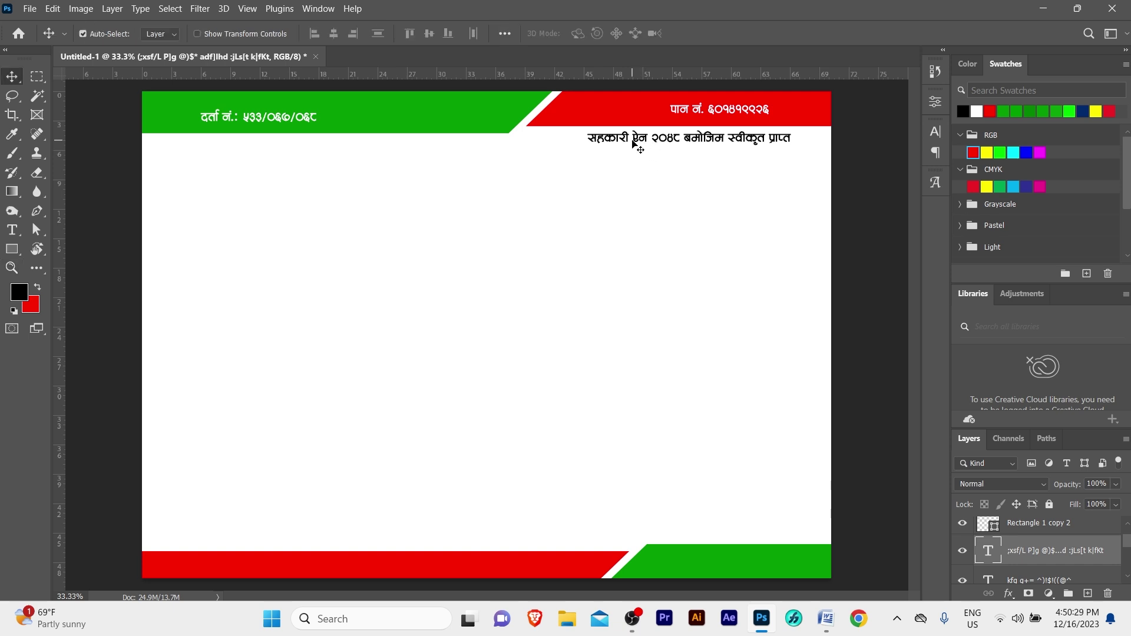
drag(637, 142, 461, 197)
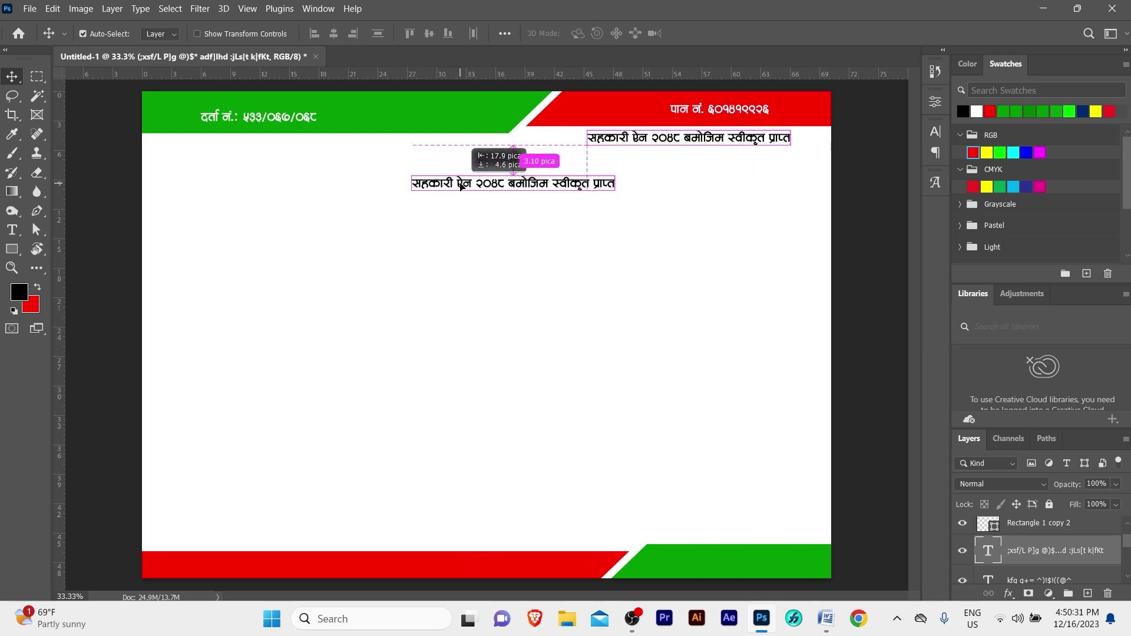
- Set the copied line's font to Ganess in the Character panel
click(935, 131)
click(804, 152)
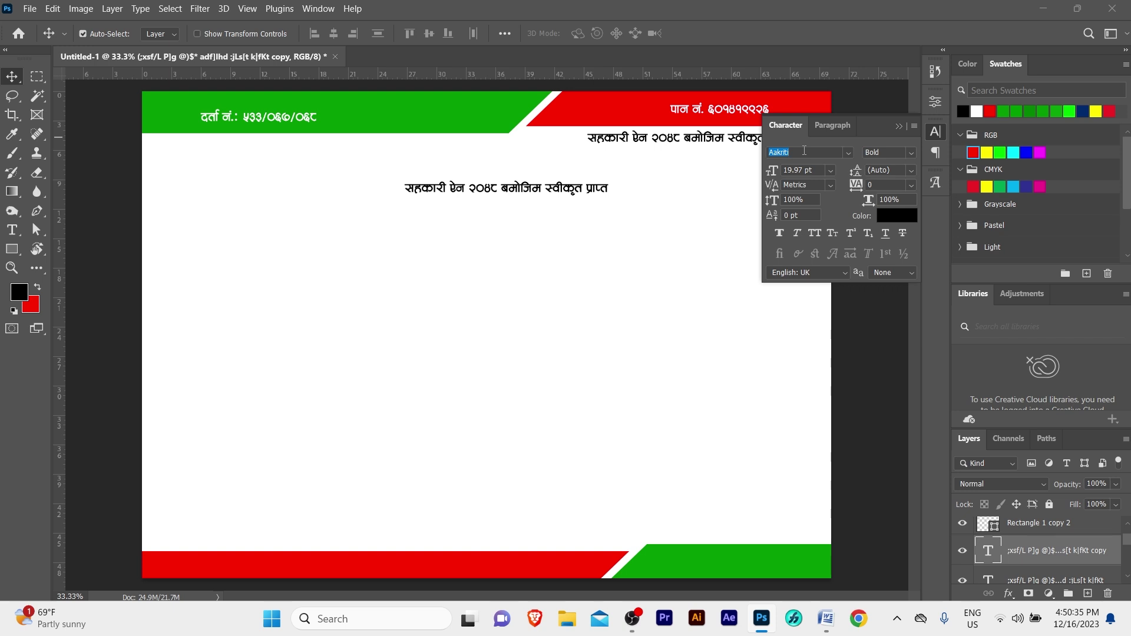
text(Ganess)
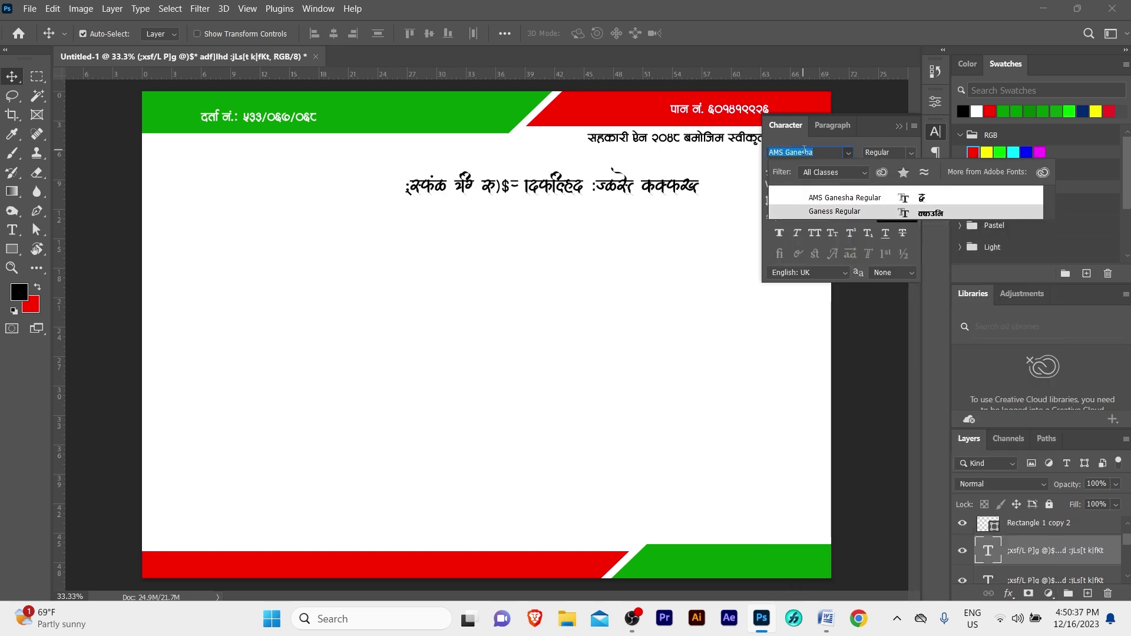
click(835, 216)
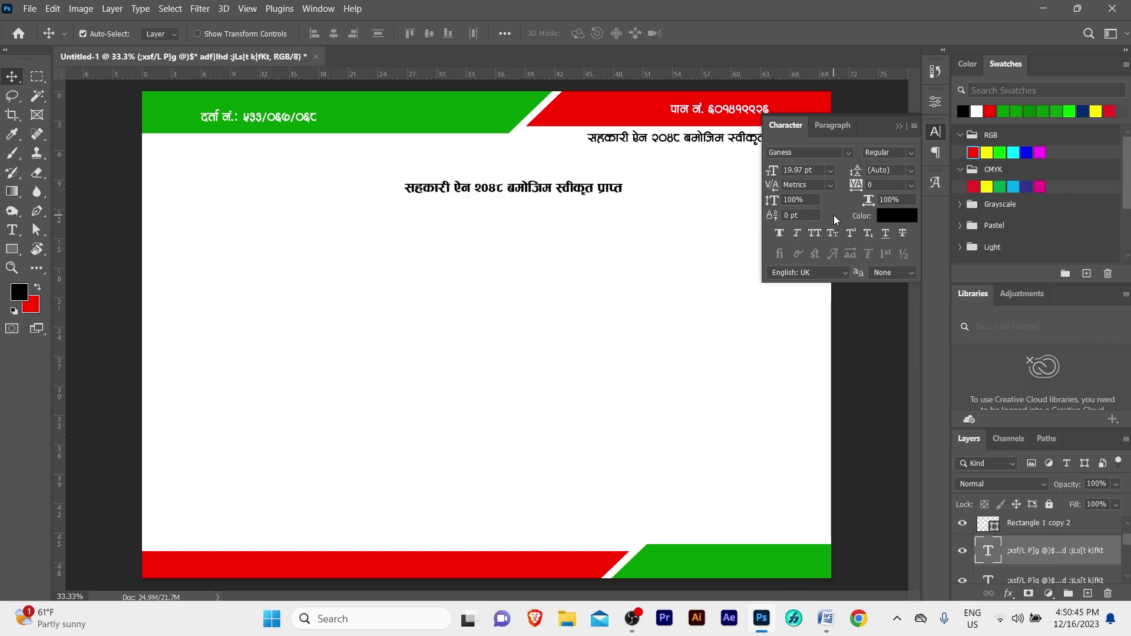
click(935, 131)
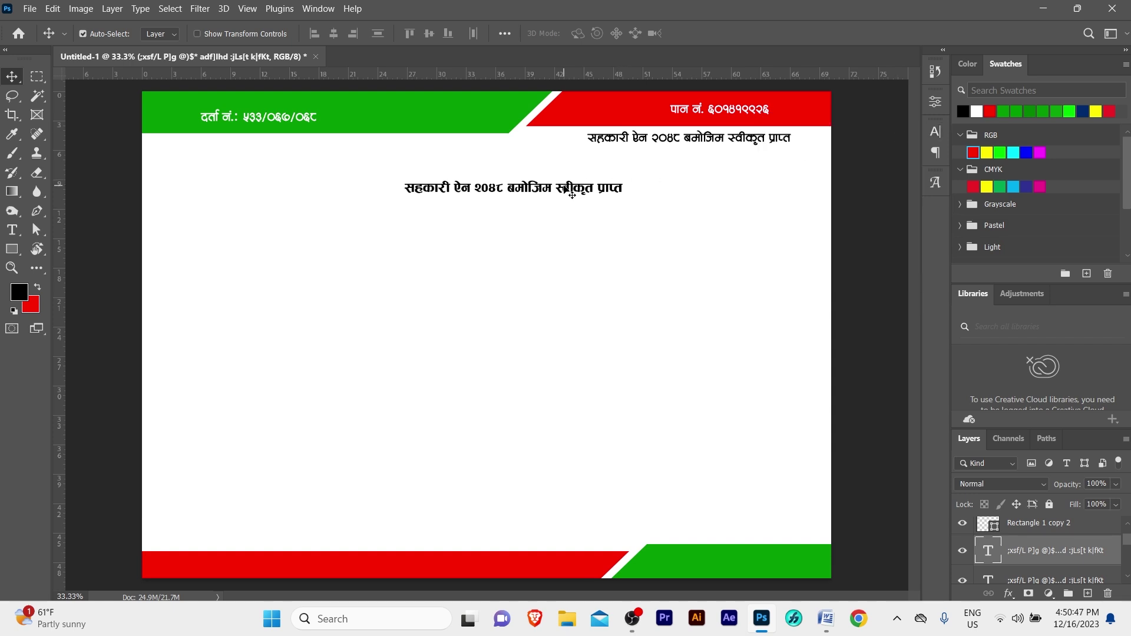
- Retype the centred line as the सृष्टी महिला बचत headline, enlarged about 355% and moved up
drag(547, 194, 493, 196)
double_click(488, 189)
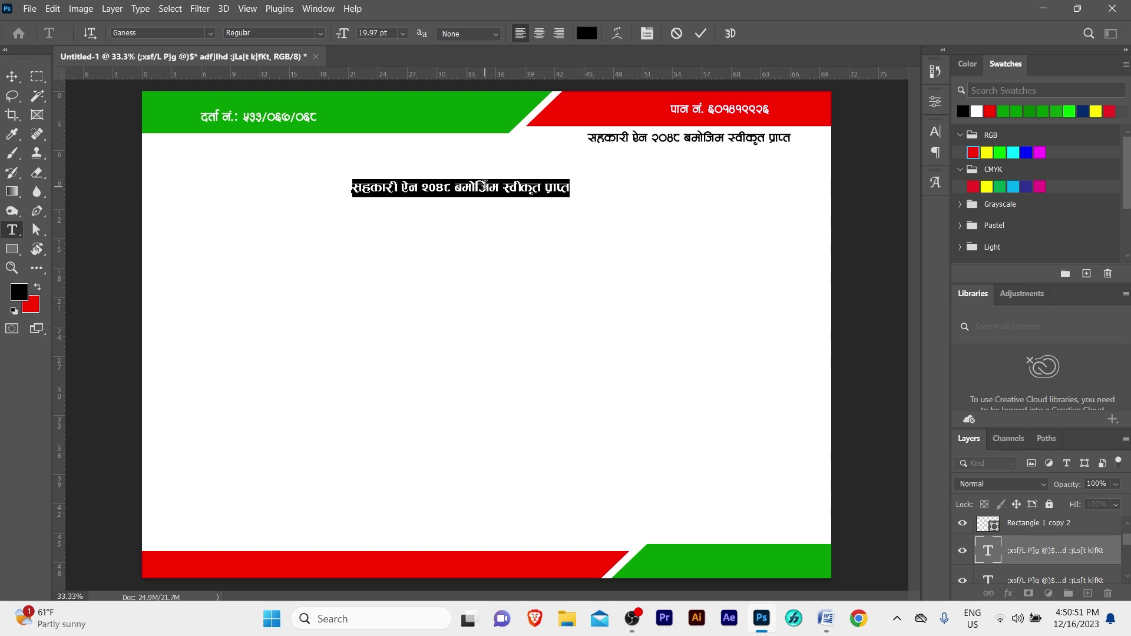
text(;[i6L dlxnf)
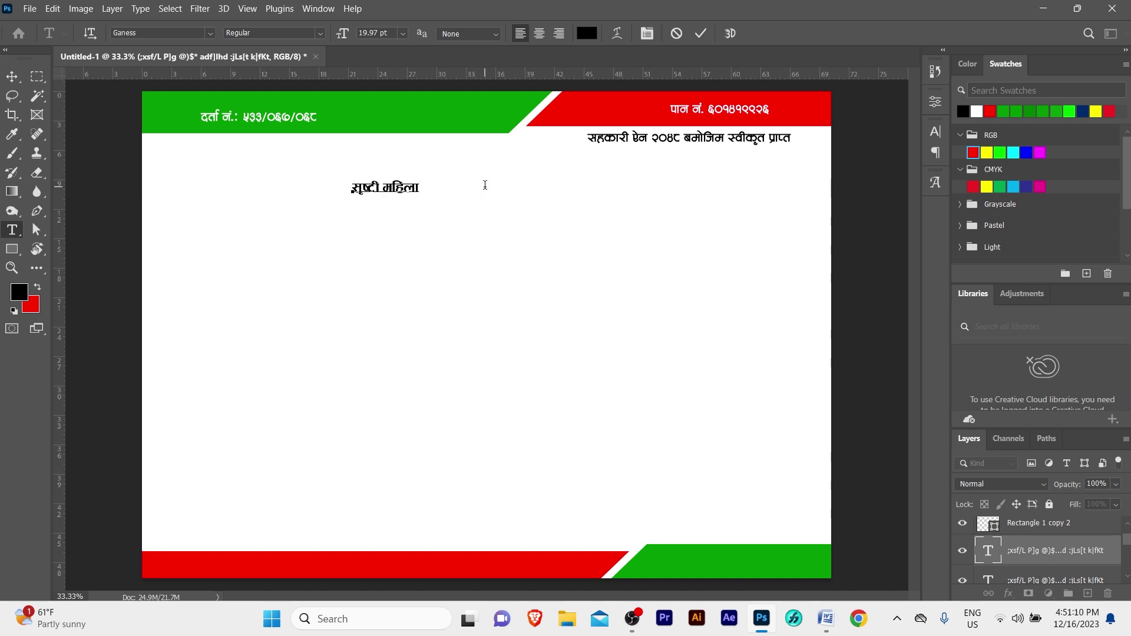
text( art)
key(ctrl+Return)
key(ctrl+t)
drag(454, 196, 697, 237)
key(Return)
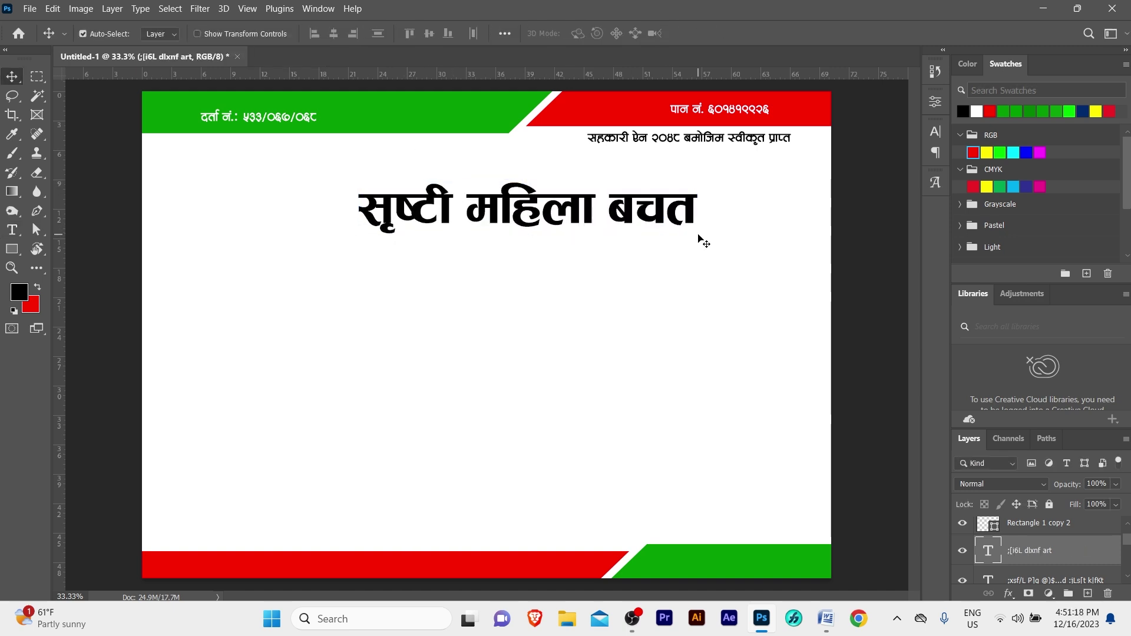
drag(570, 217, 517, 199)
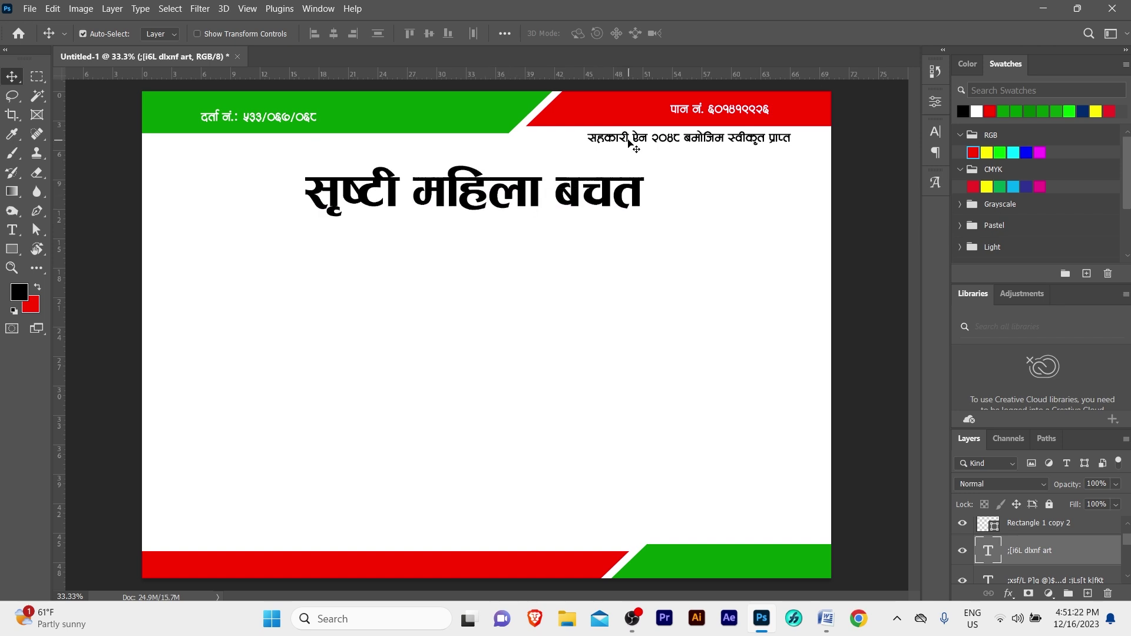
- Duplicate the approval line below the headline as the तथा ऋण सहकारी संस्था लि. subtitle at double size
click(628, 141)
drag(627, 141, 433, 234)
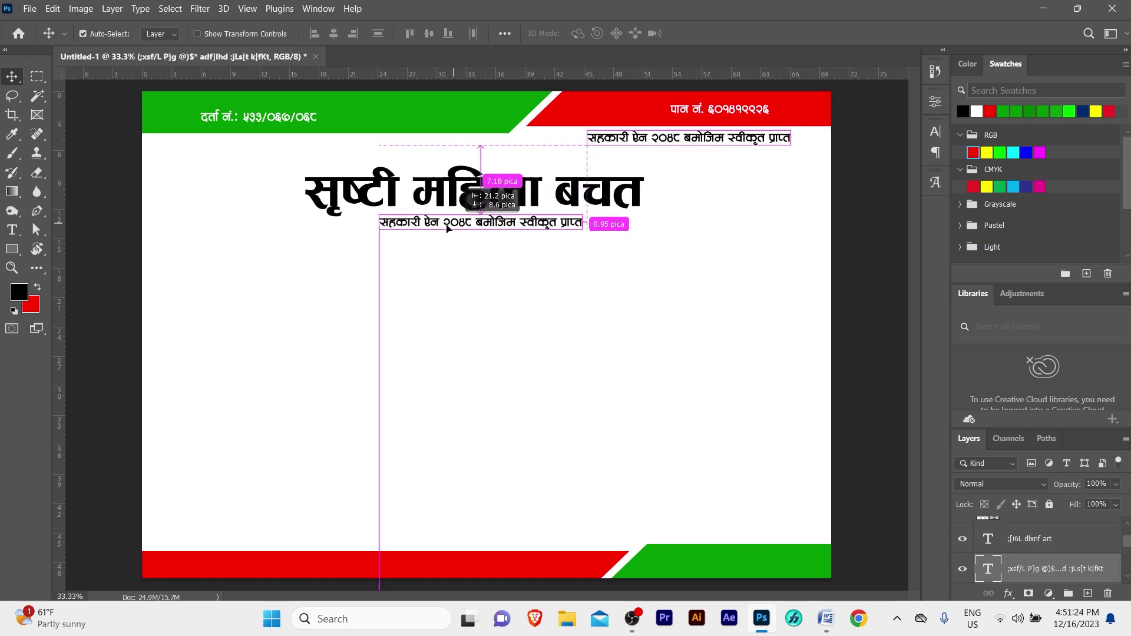
double_click(433, 231)
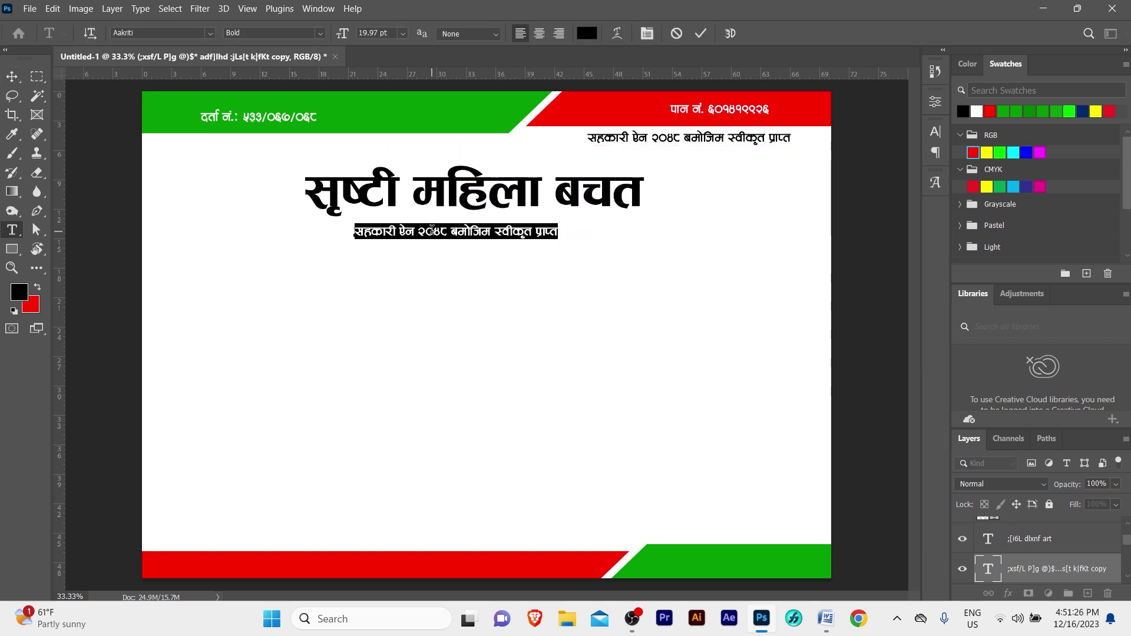
text(tyf )
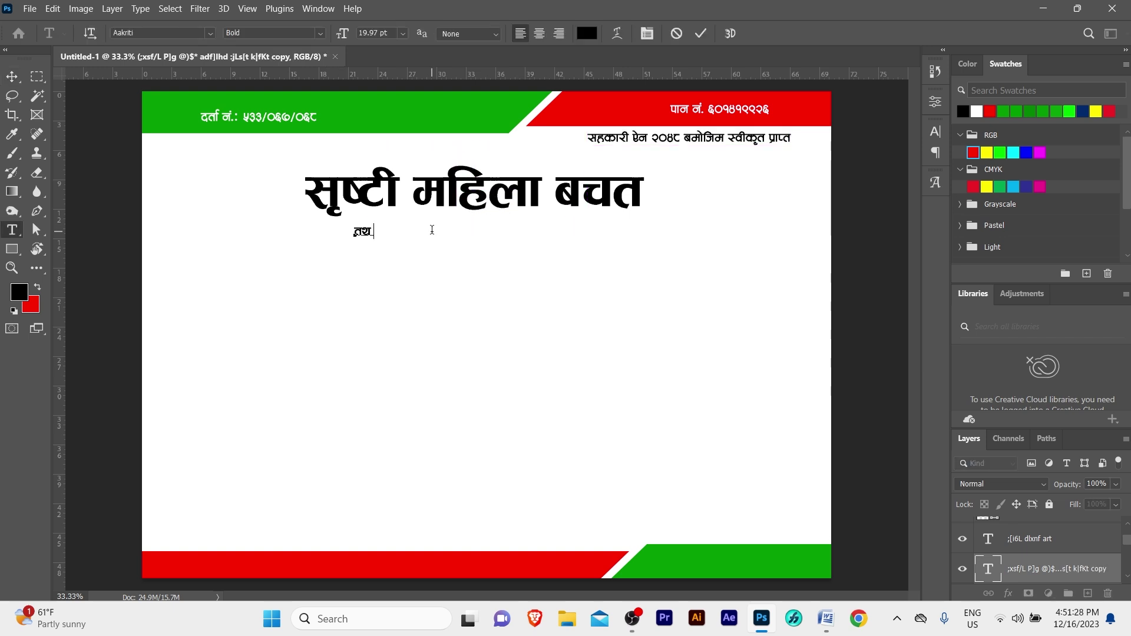
text(C0f ;xsf/L ;+:yf ln=)
key(ctrl+Return)
key(v)
drag(428, 235, 422, 236)
key(ctrl+t)
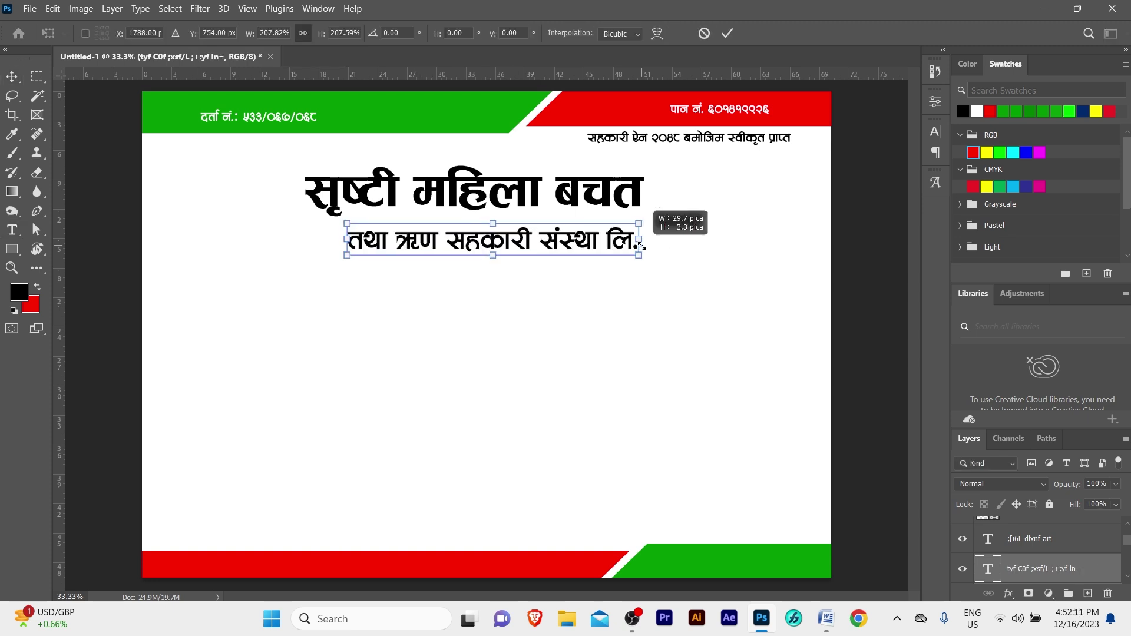
drag(495, 238, 619, 253)
key(Return)
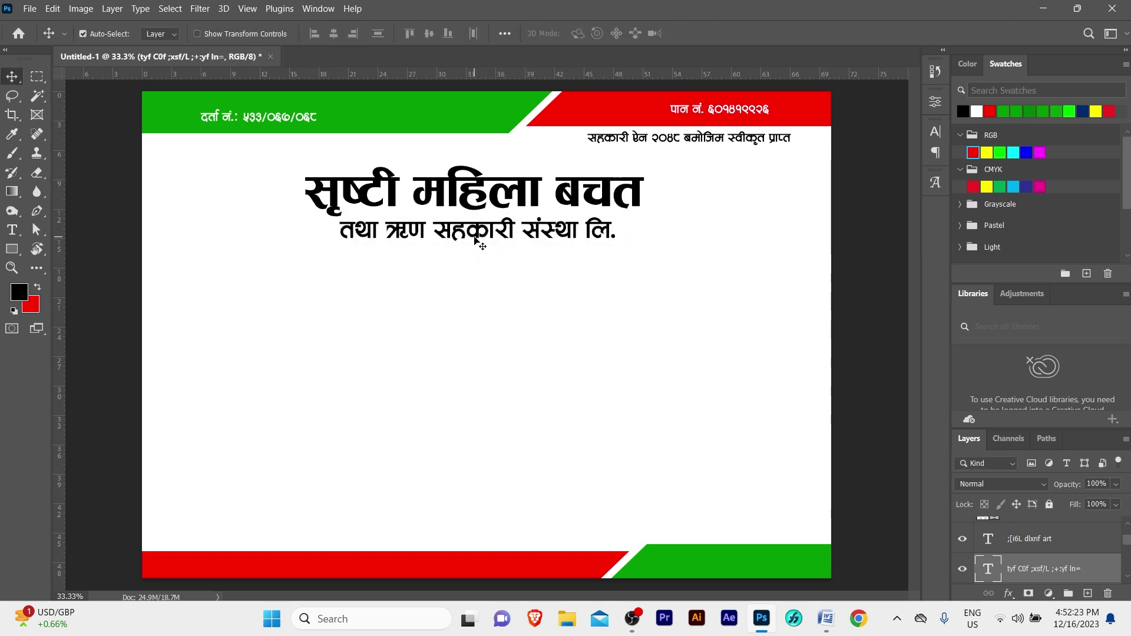
click(466, 283)
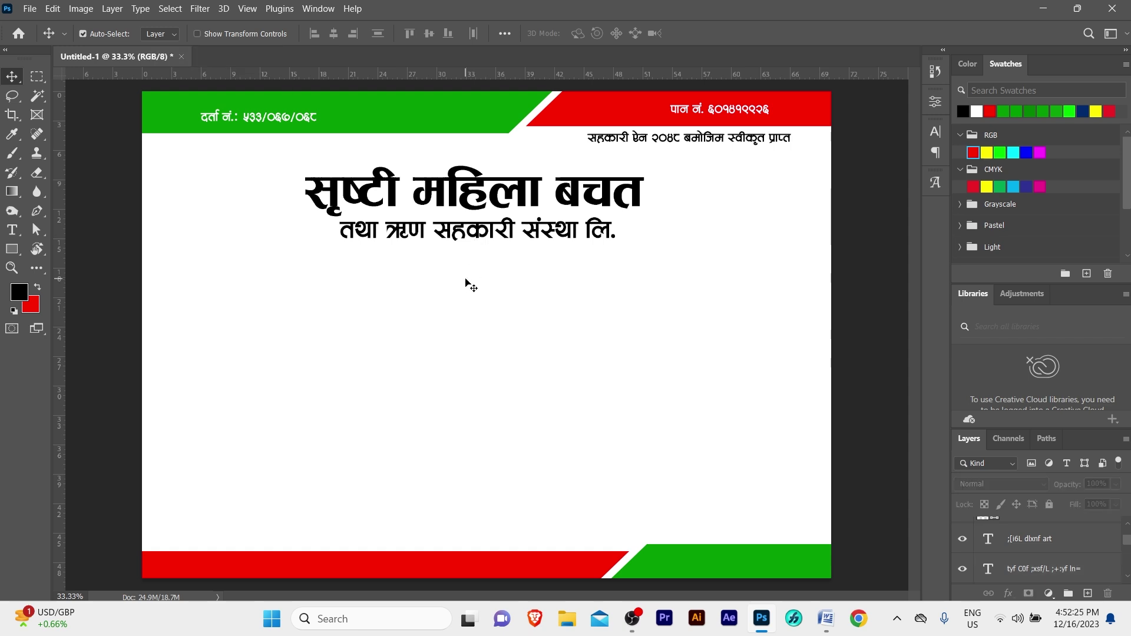
- Duplicate the Nepali subtitle lower down and set the copy to Helvetica Black Condensed
click(374, 238)
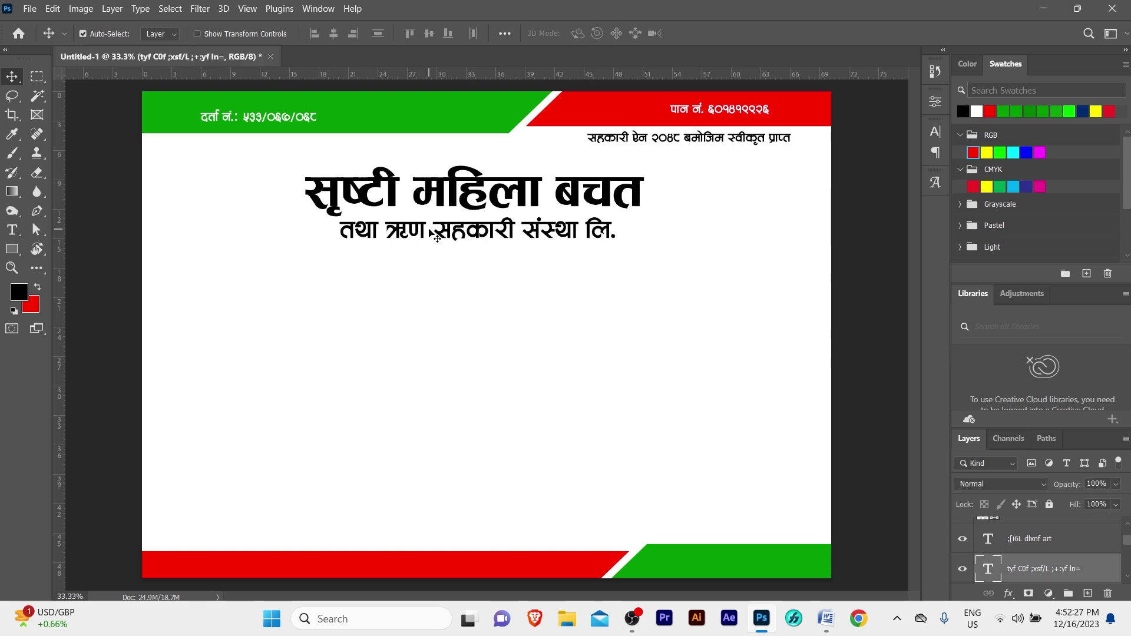
drag(430, 233, 354, 292)
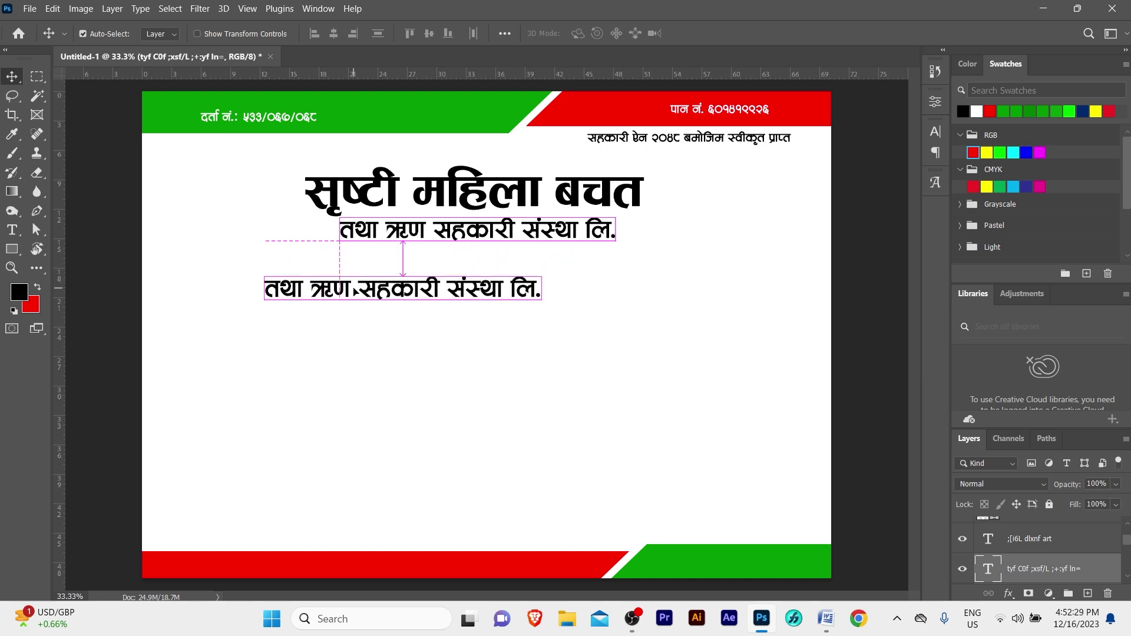
click(935, 132)
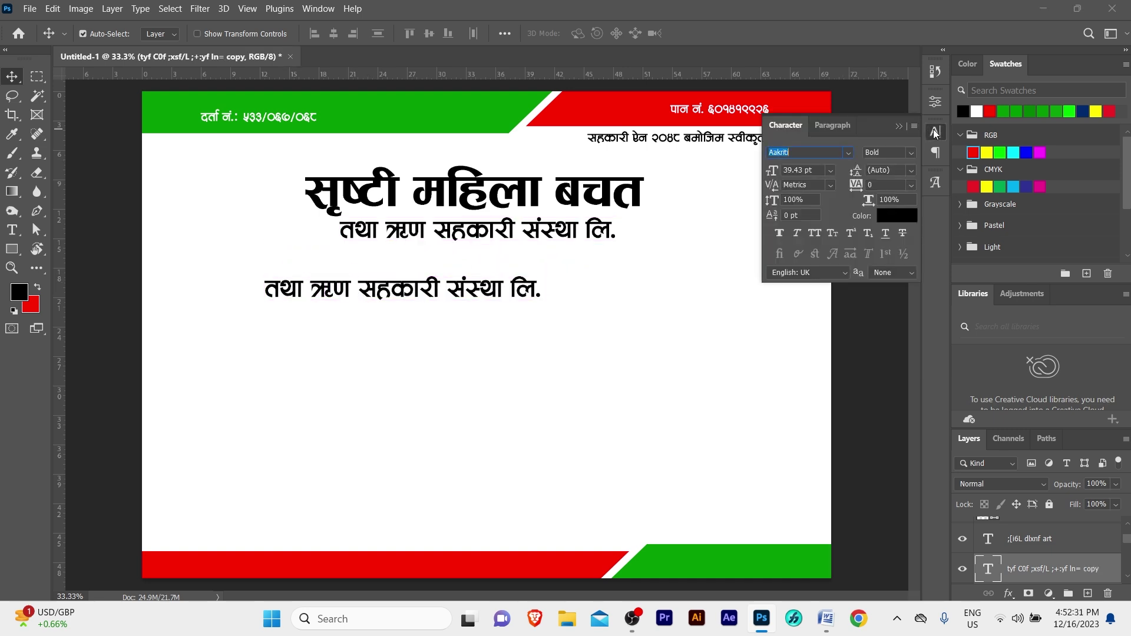
text(h)
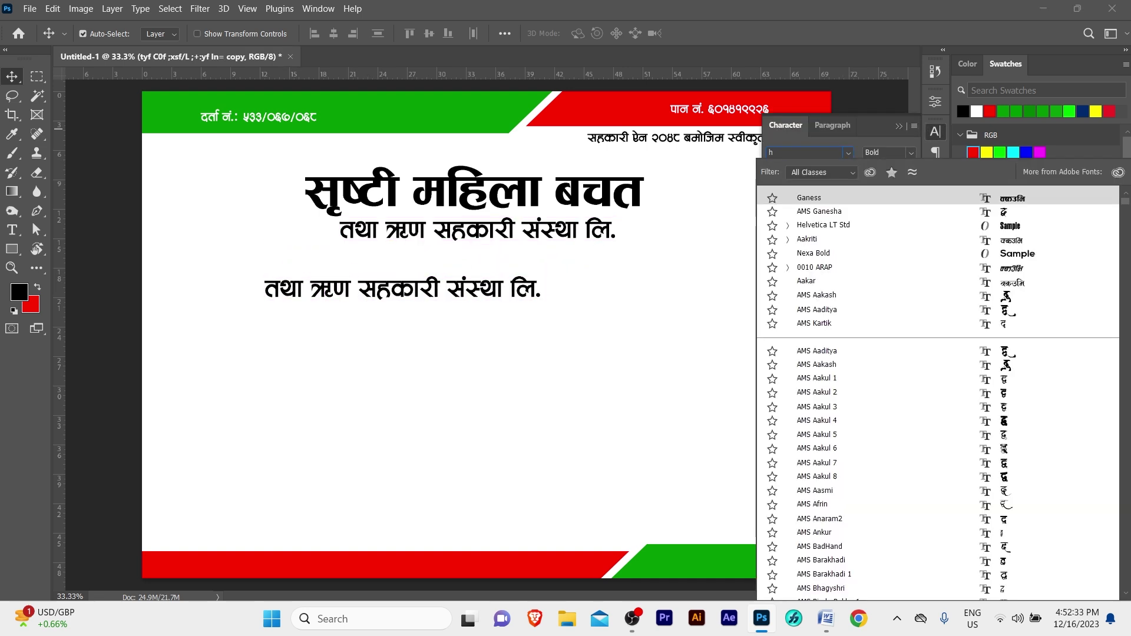
text(elvetica LT Std)
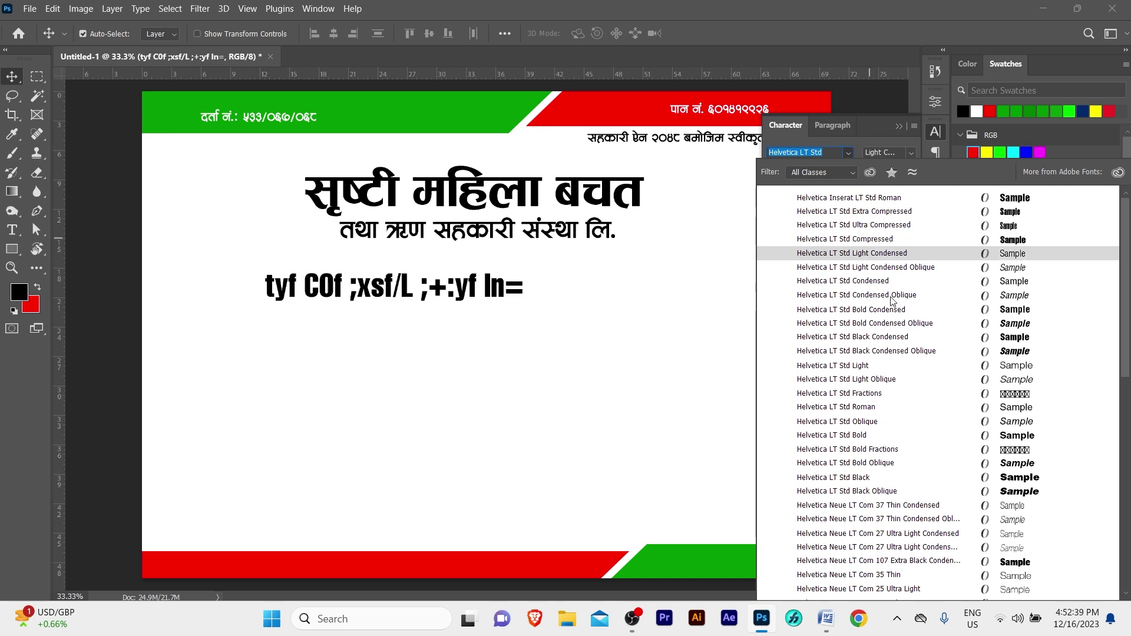
click(900, 336)
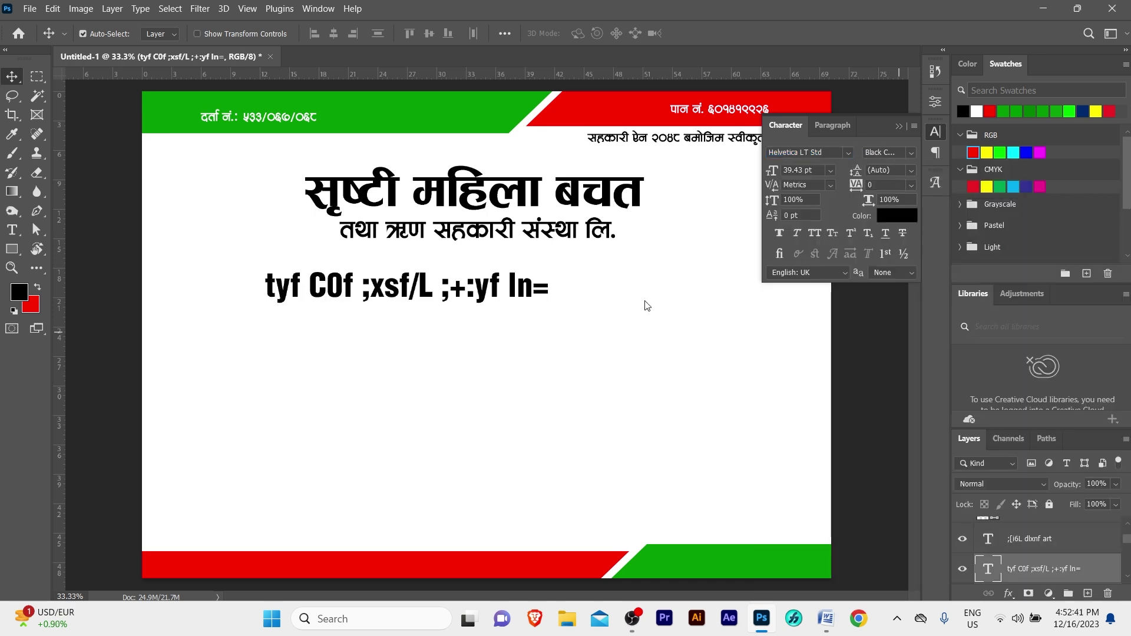
double_click(508, 288)
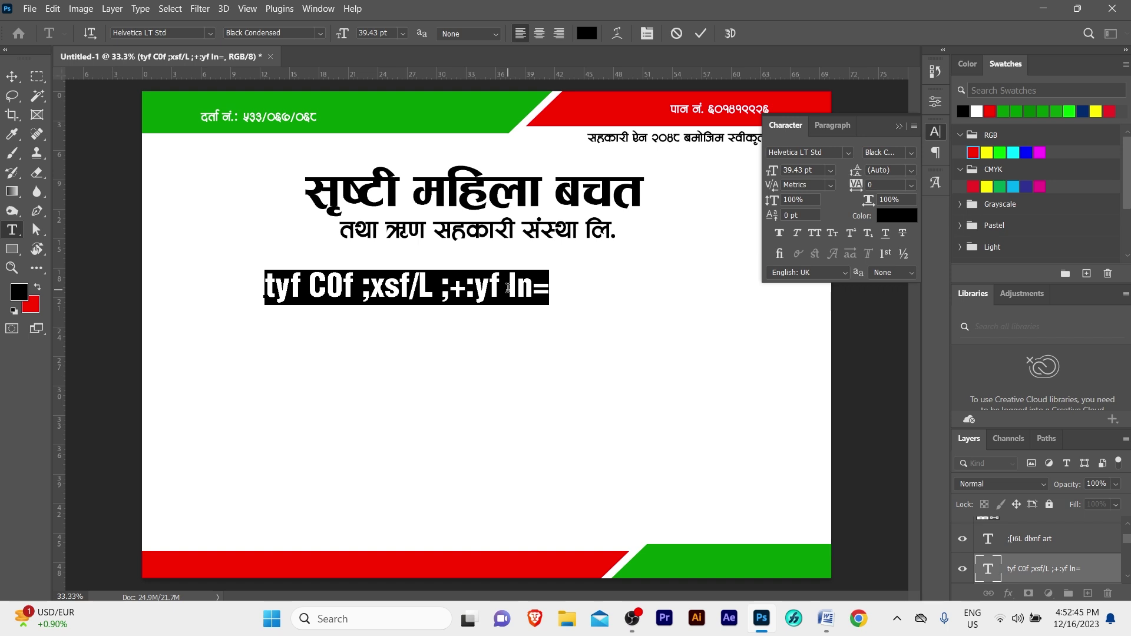
- Type 'sristi mahila saving & credit co-operative ltd' as the English line and make it All Caps
text(sristi)
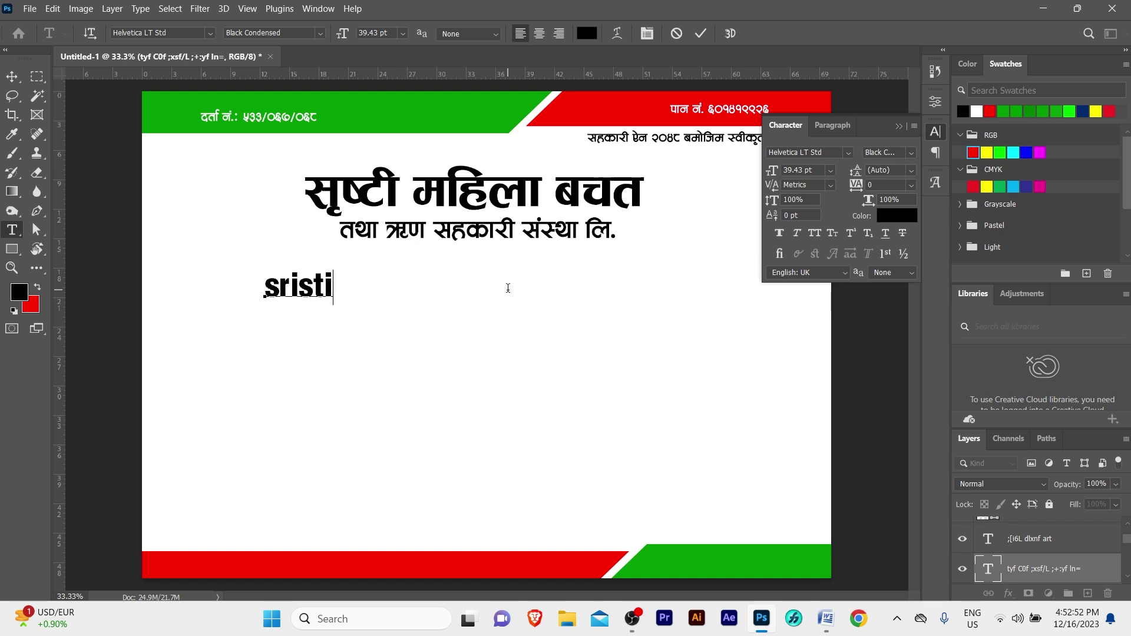
text( mahila saving & credit co-operative ltd)
key(ctrl+Return)
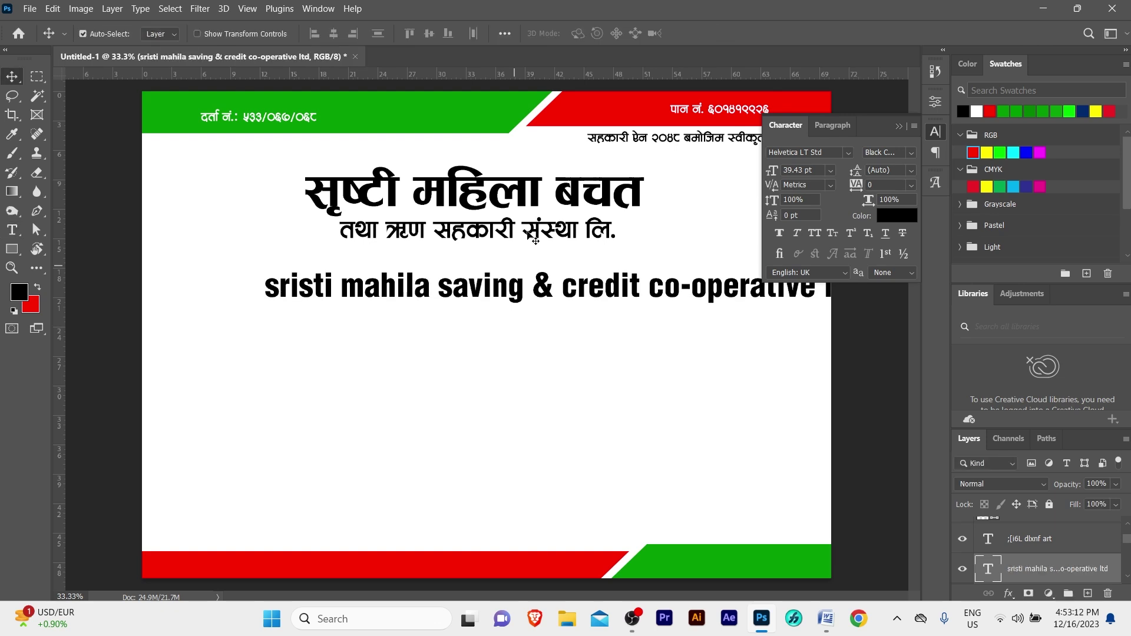
key(v)
drag(561, 289, 497, 316)
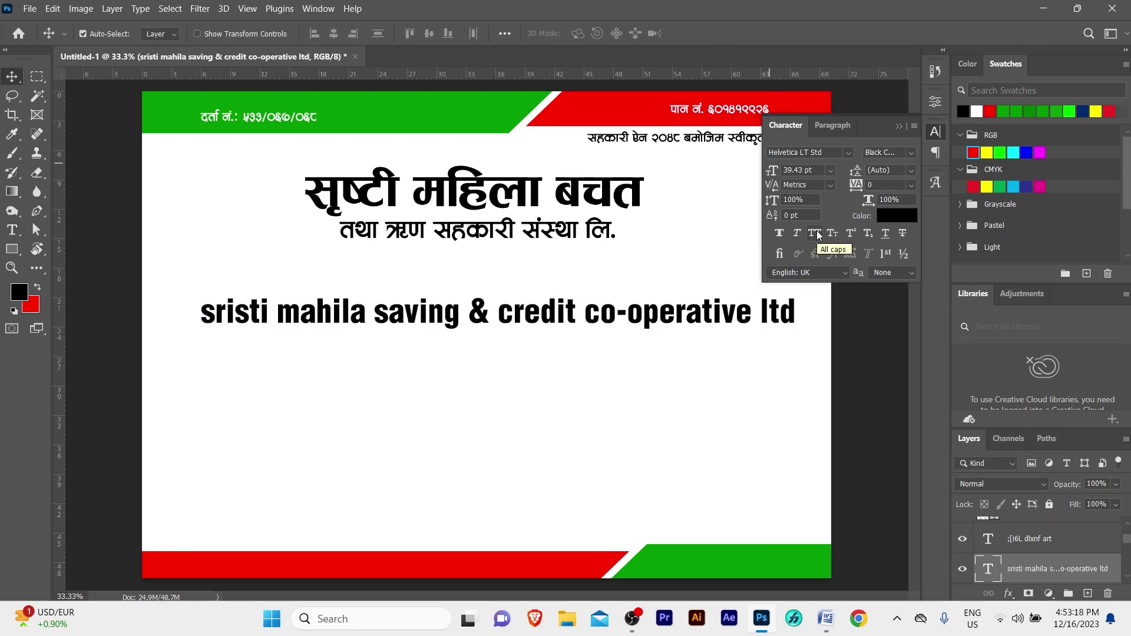
click(815, 233)
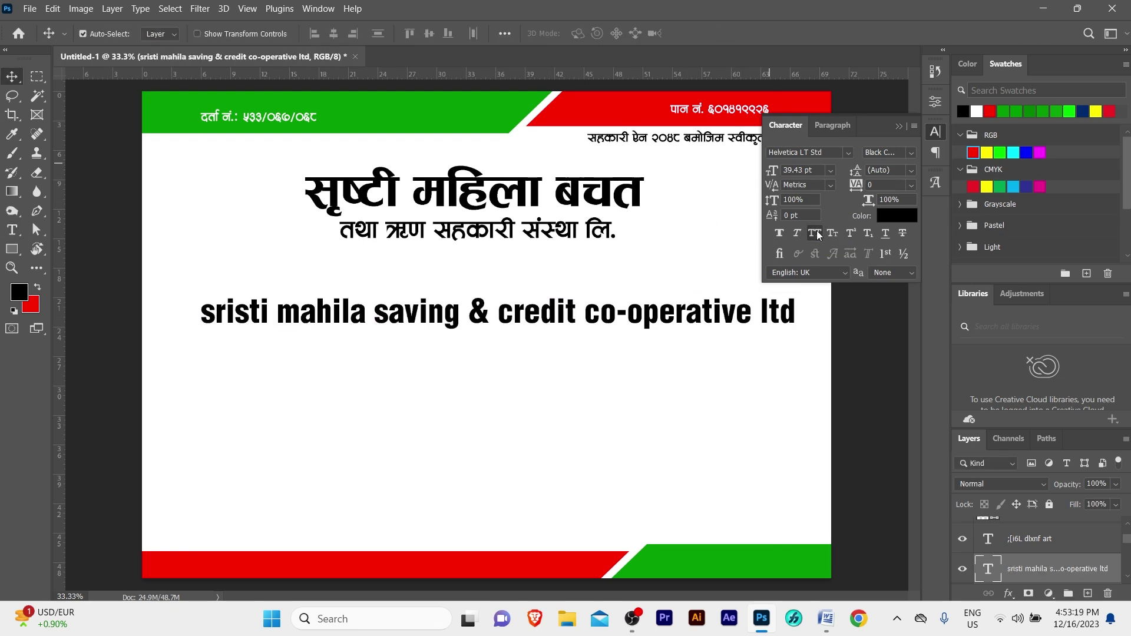
click(898, 126)
drag(500, 307, 484, 307)
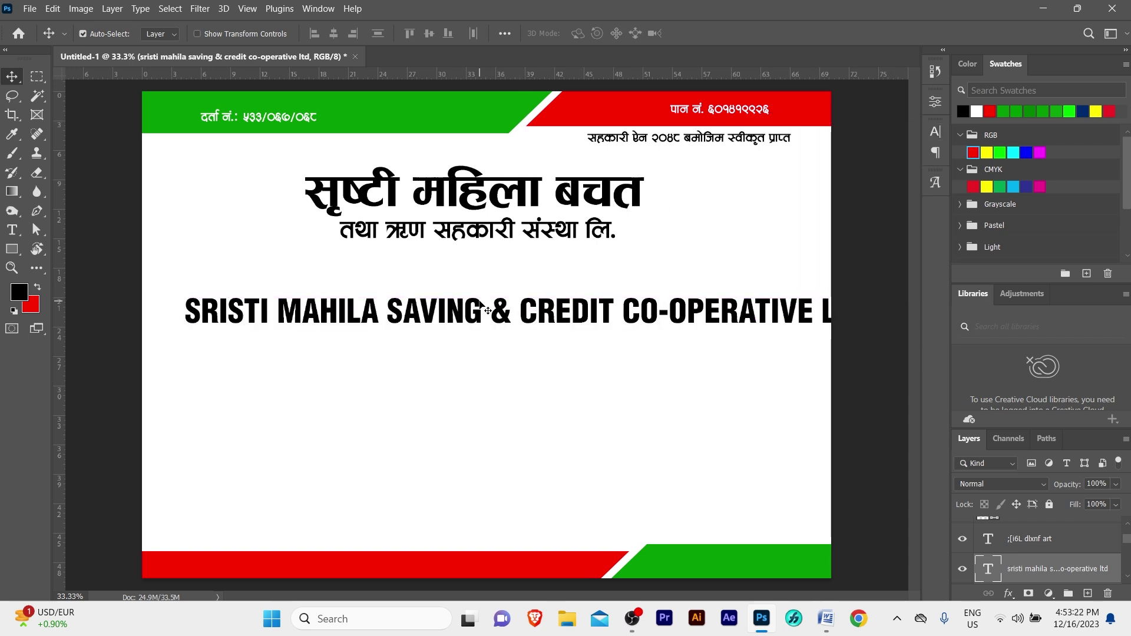
- Scale the English line to the subtitle's width and place it beneath the subtitle
key(ctrl+t)
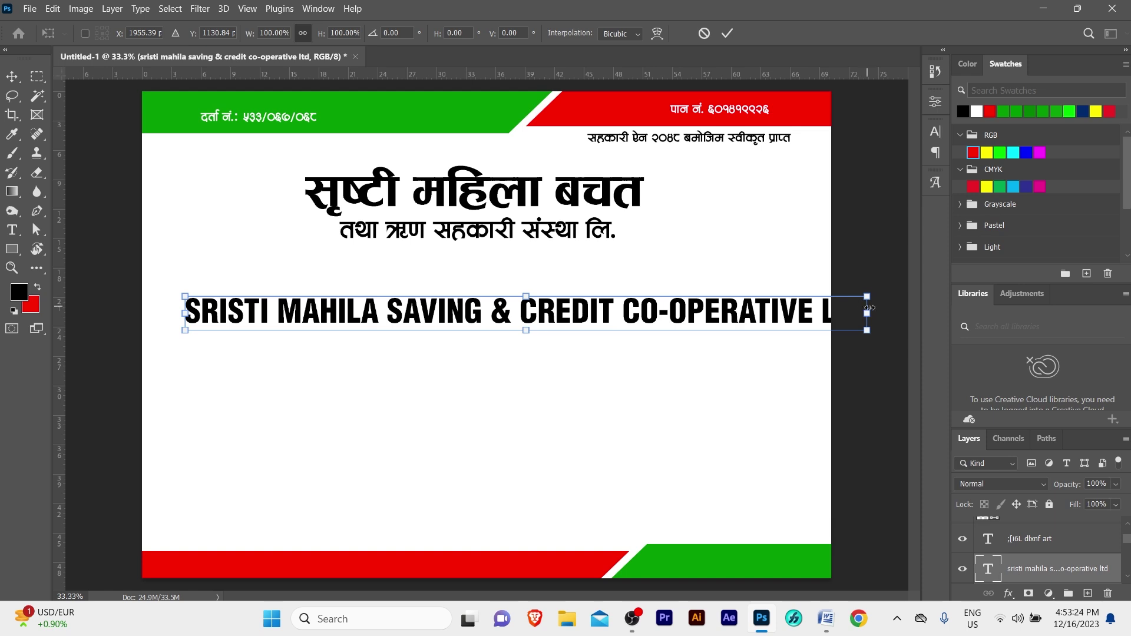
drag(829, 318, 594, 324)
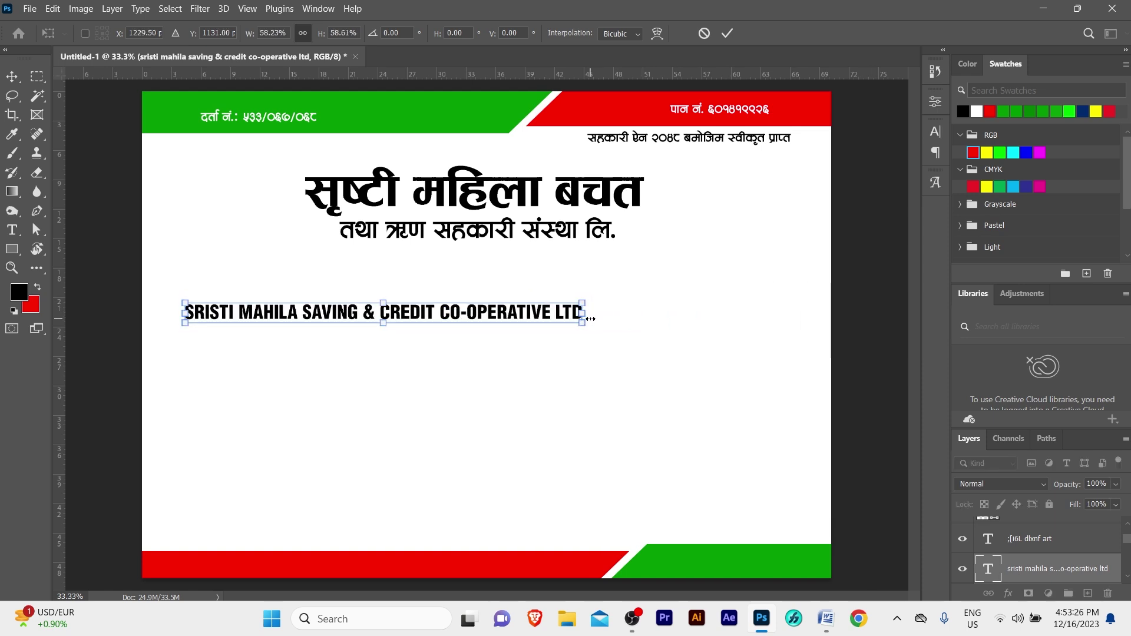
key(Return)
drag(336, 316, 456, 253)
key(ctrl+t)
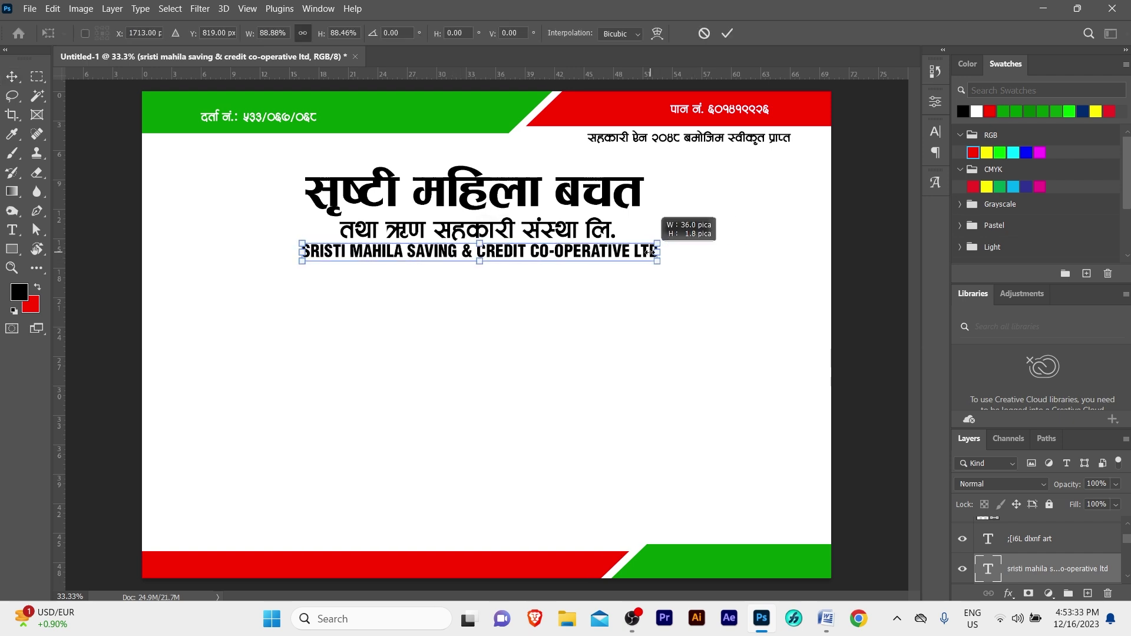
drag(701, 252, 635, 252)
key(Return)
- Centre the title lines horizontally on the canvas and nudge the lower lines slightly down
click(545, 282)
drag(421, 159, 470, 282)
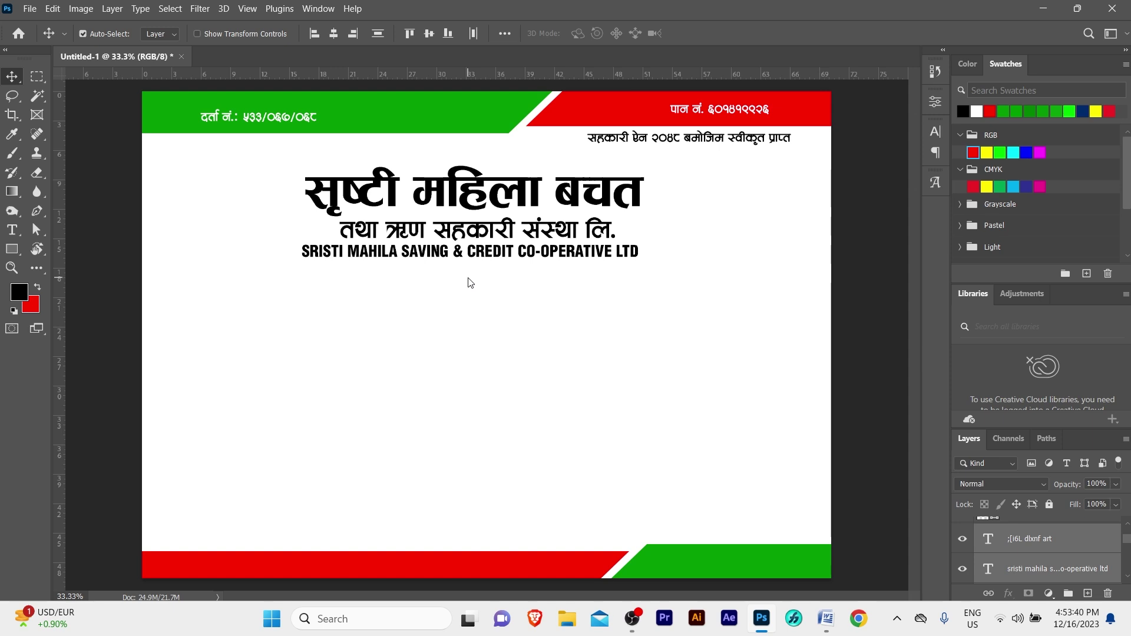
key(ctrl)
key(ctrl+a)
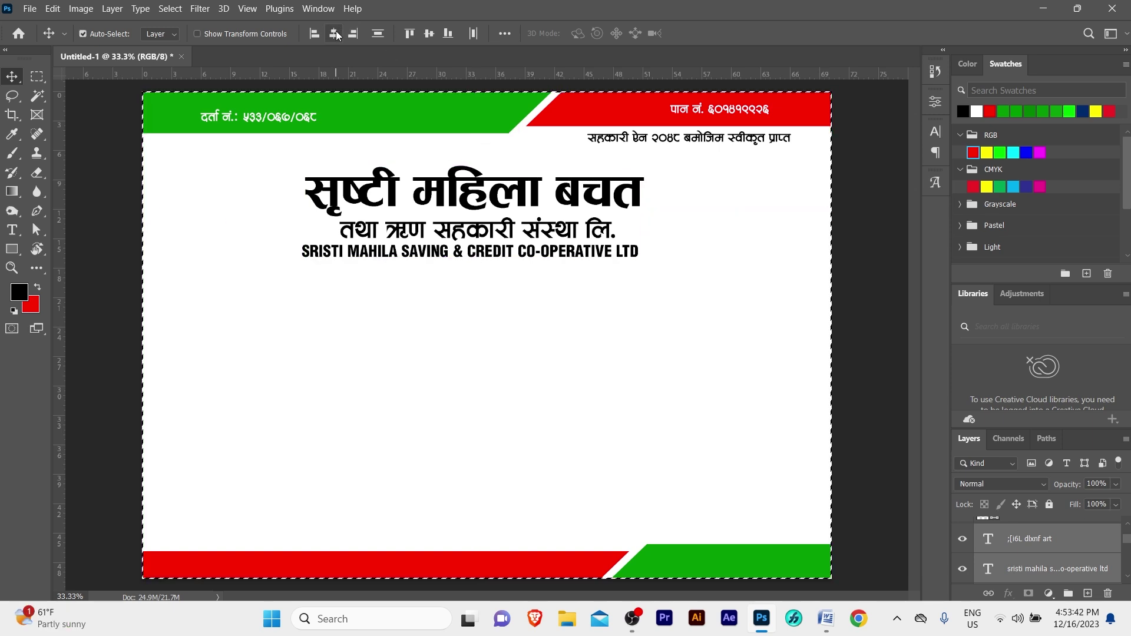
click(333, 34)
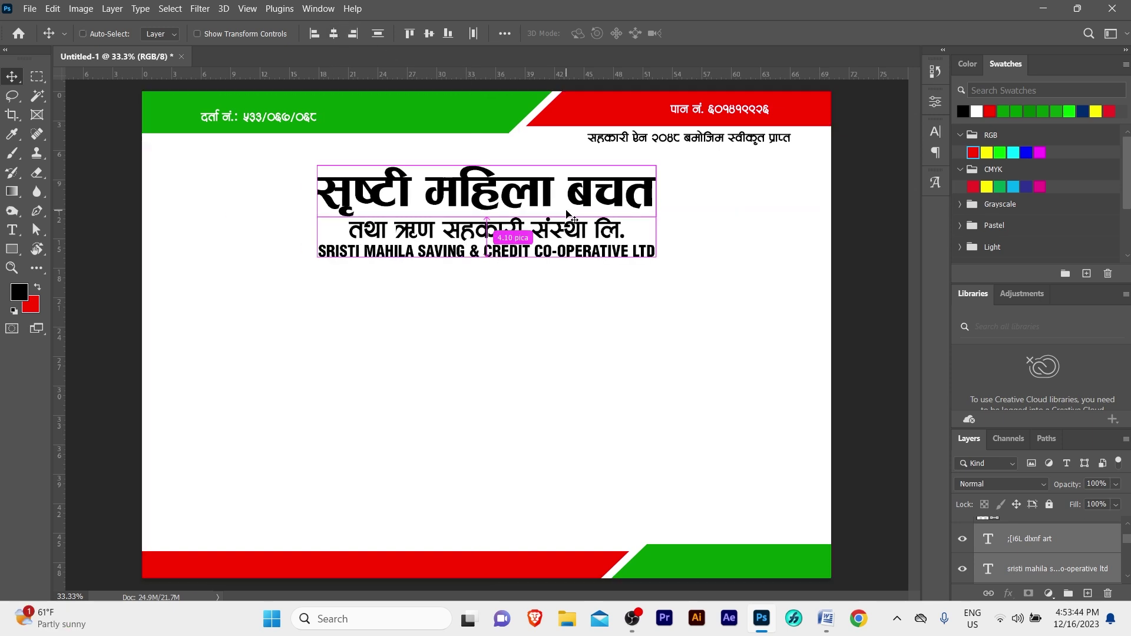
key(ctrl+d)
click(505, 284)
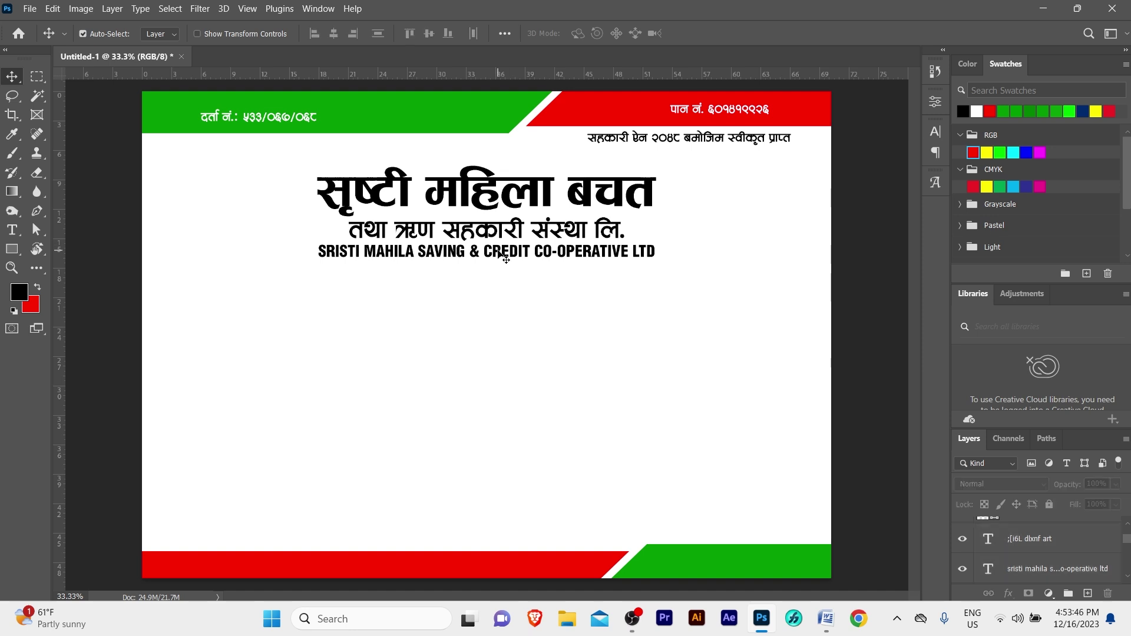
click(501, 255)
mouse_move(498, 254)
mouse_down()
mouse_move(499, 235)
mouse_move(502, 256)
mouse_up()
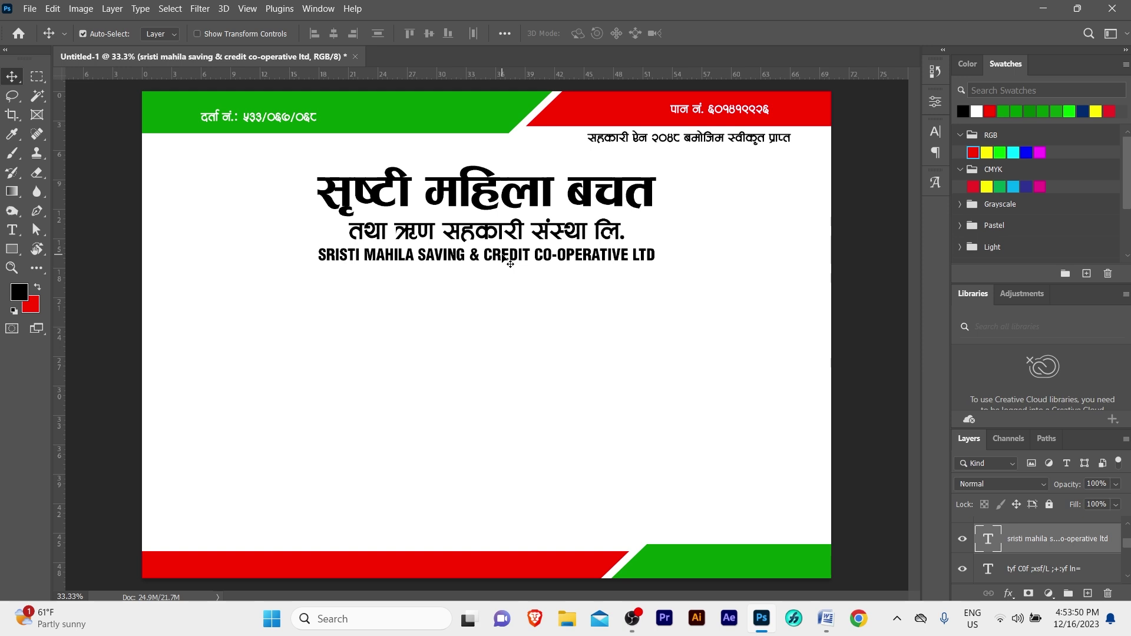
click(527, 203)
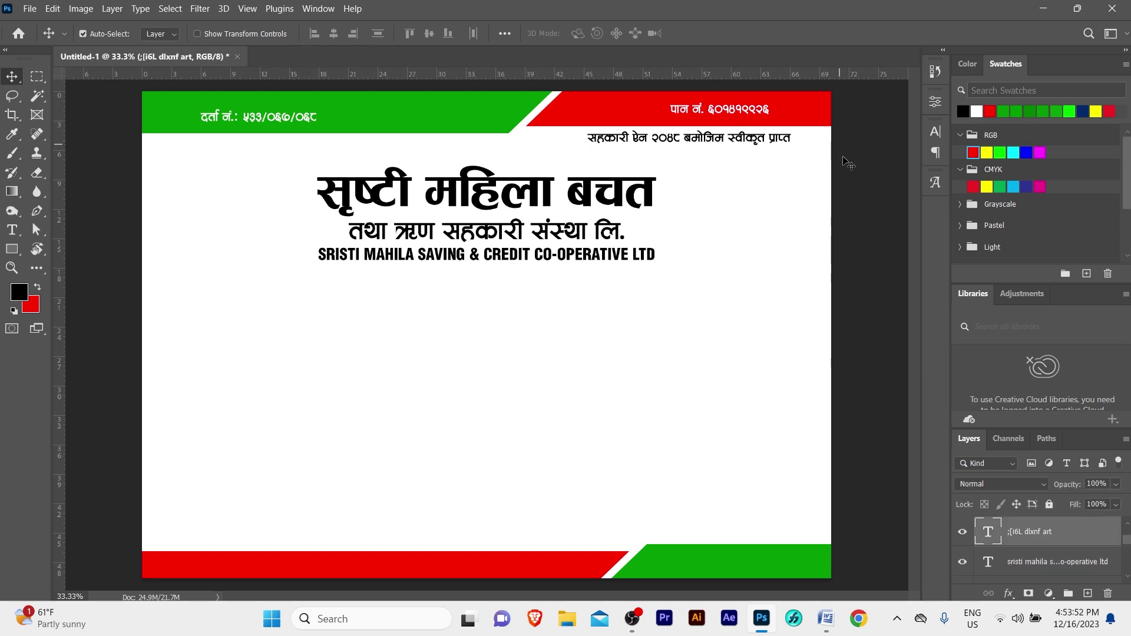
- Colour the big title, Nepali subtitle and English line with the green swatch
click(1014, 110)
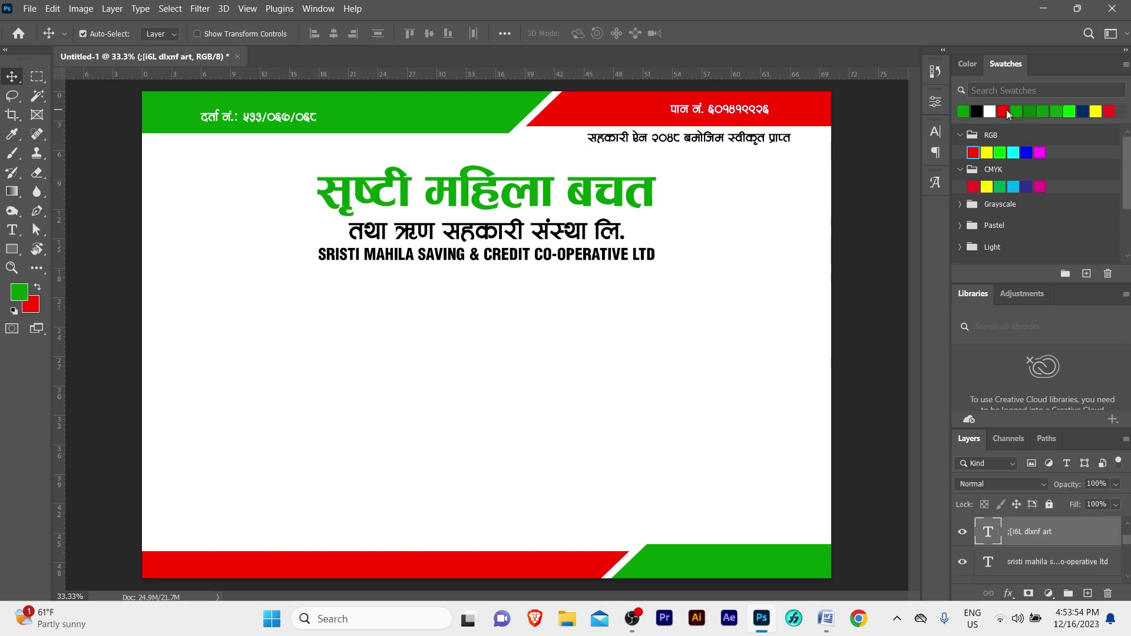
click(539, 235)
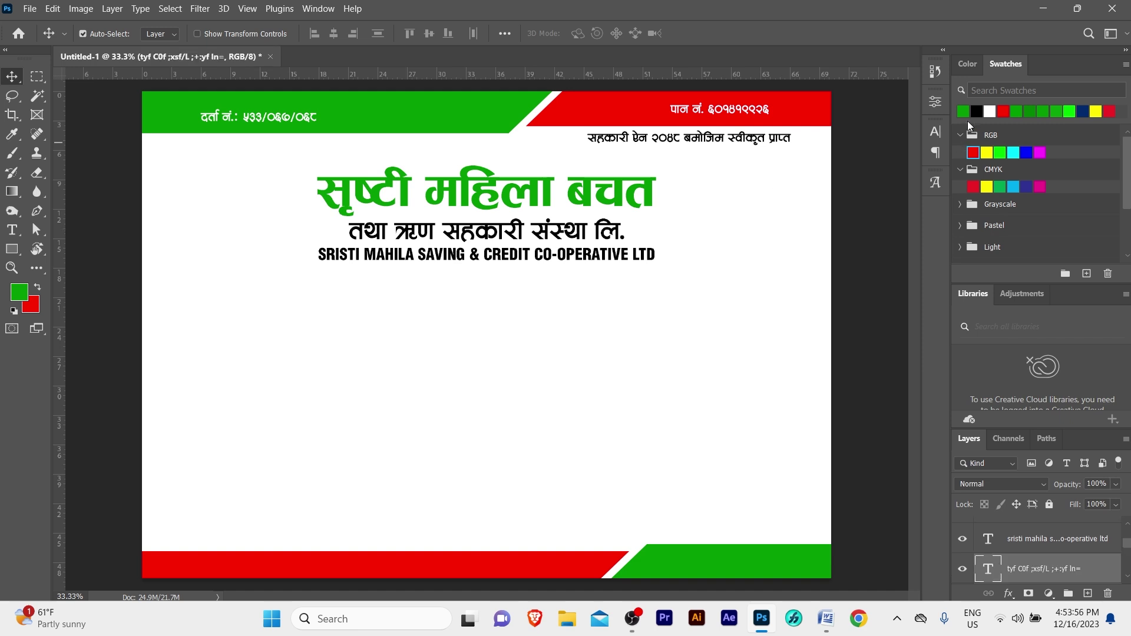
click(964, 112)
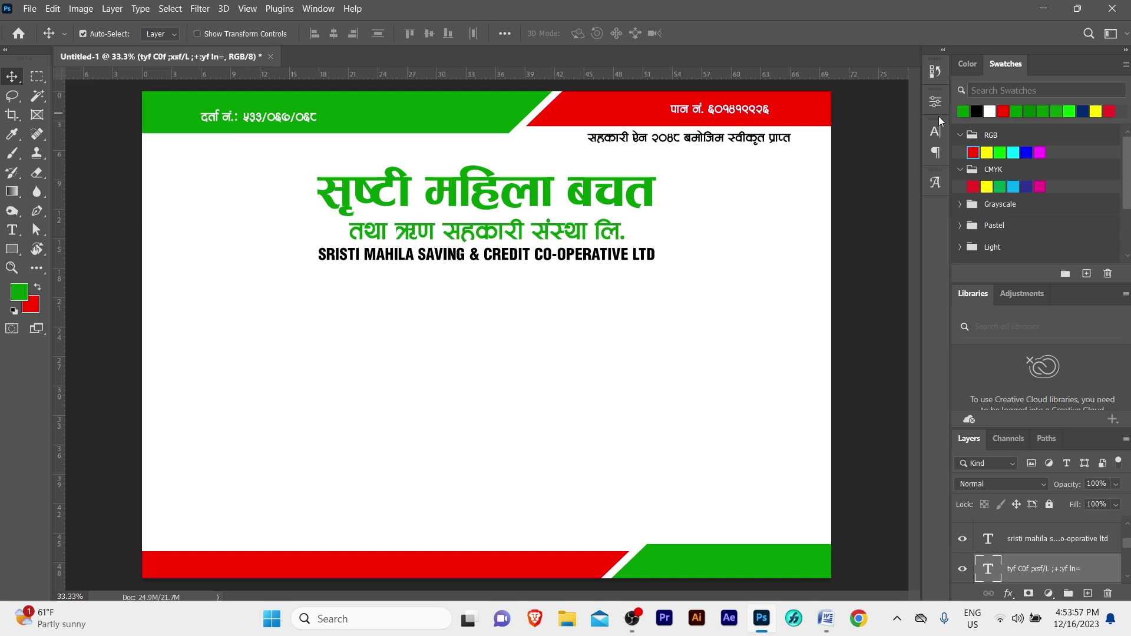
click(543, 257)
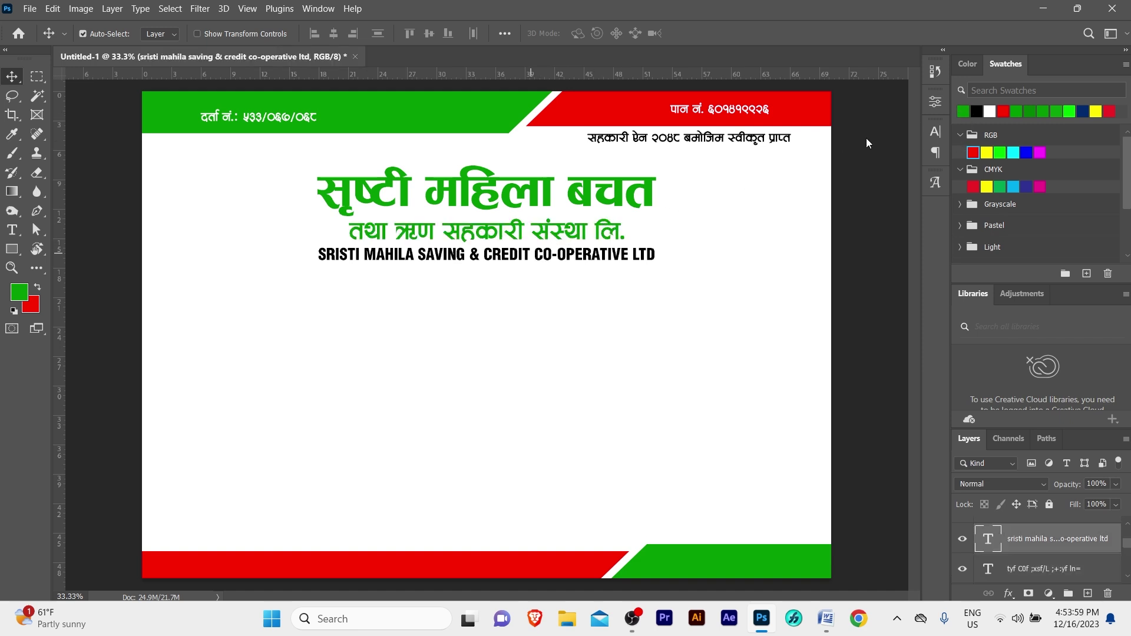
click(963, 112)
click(502, 239)
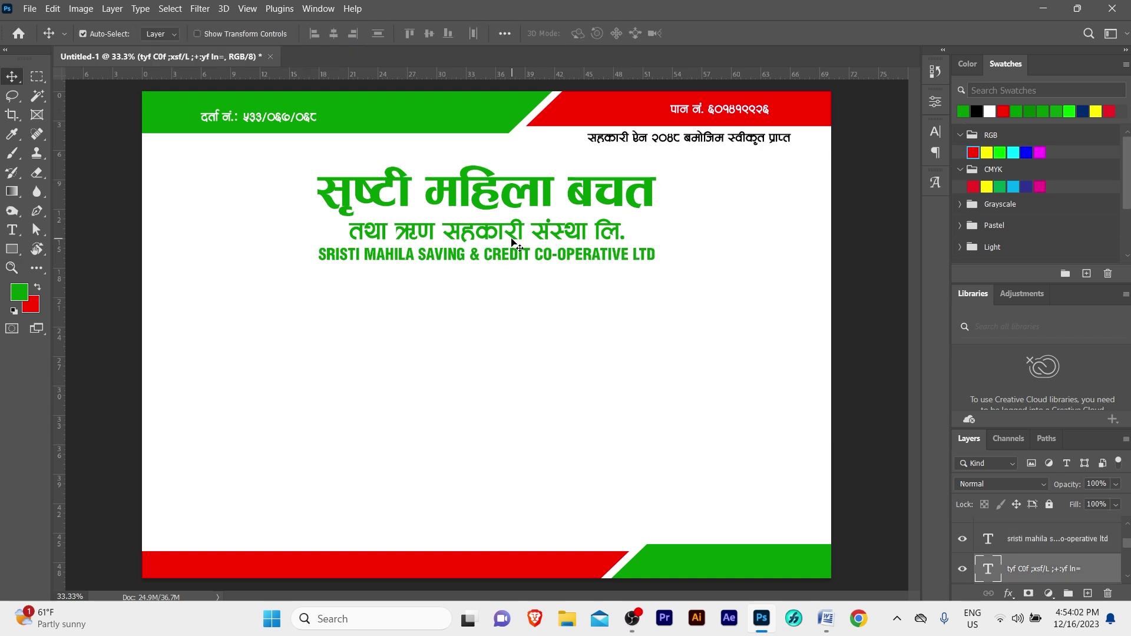
key(z)
click(502, 239)
- Draw a thin wide rectangle as an underline below the English line
key(ctrl+0)
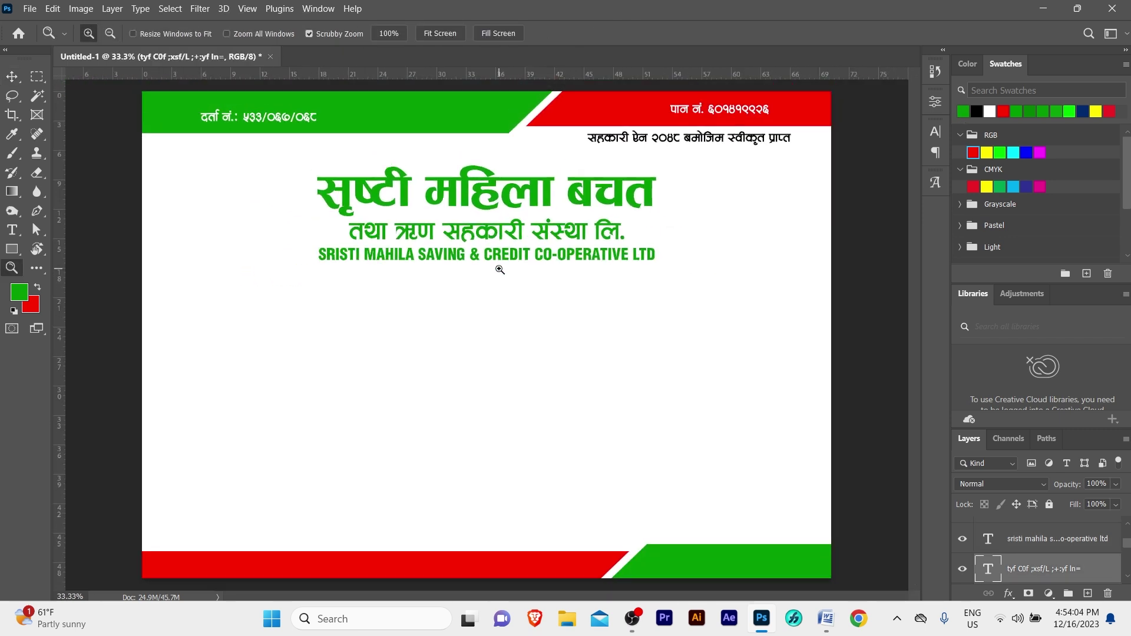
click(12, 248)
drag(312, 264, 414, 278)
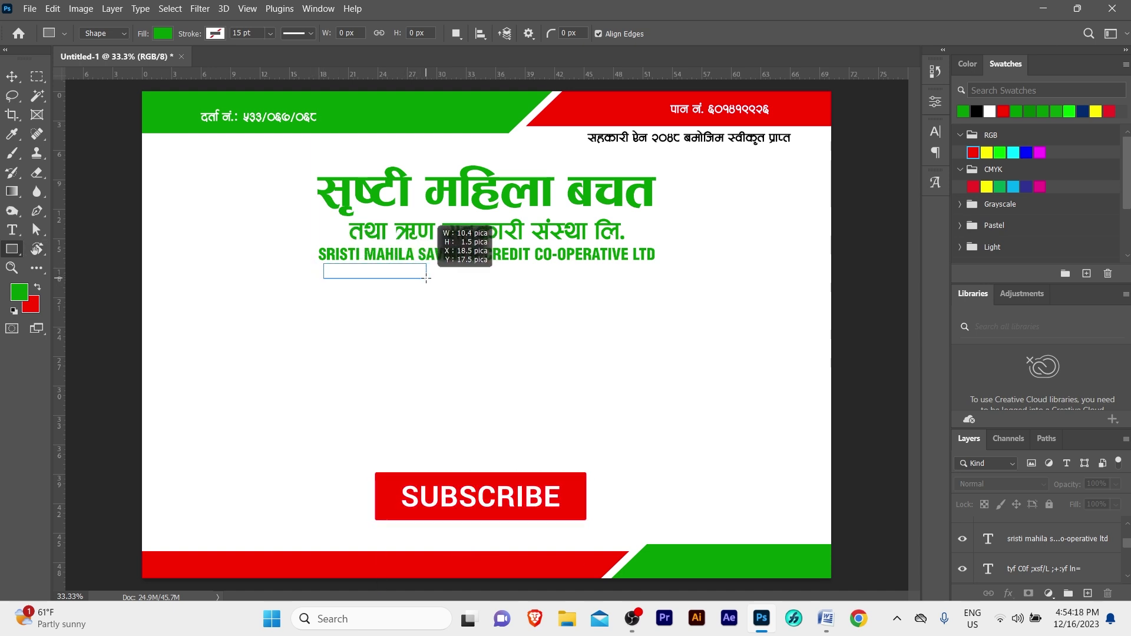
drag(414, 278, 654, 268)
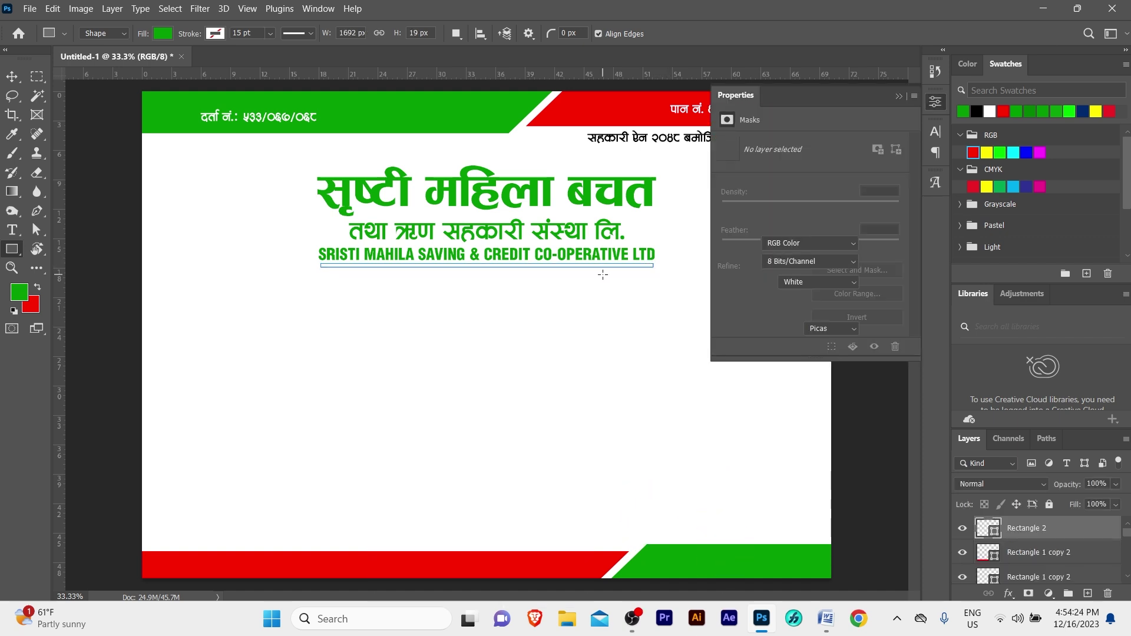
- Make the underline red and centre it horizontally under the title
click(897, 96)
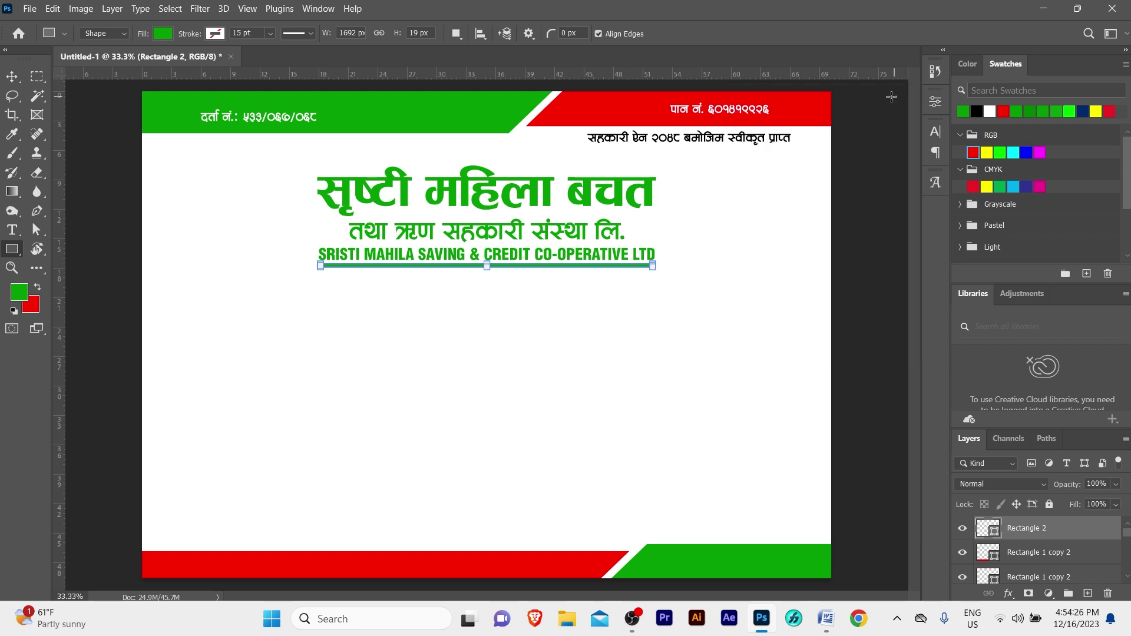
key(z)
click(583, 263)
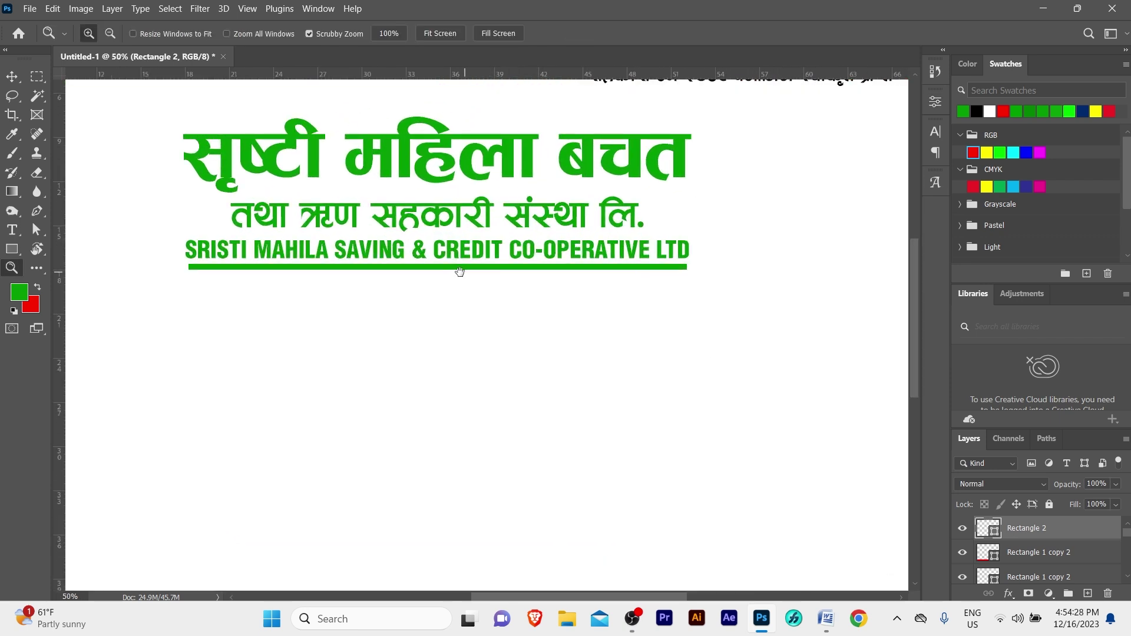
drag(459, 271, 517, 287)
key(v)
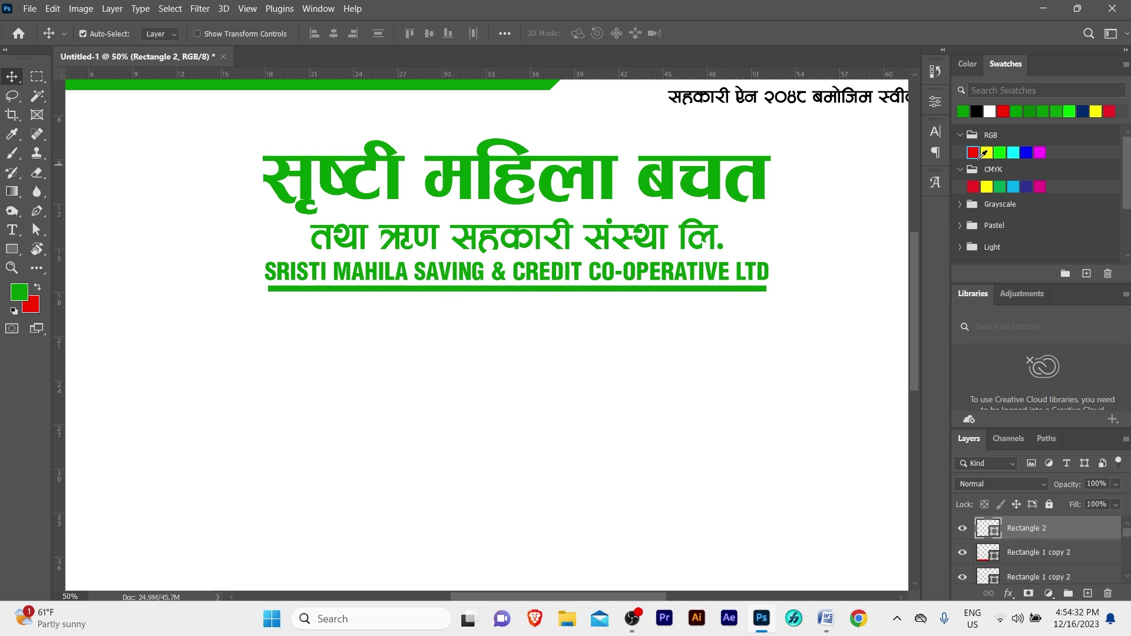
click(972, 152)
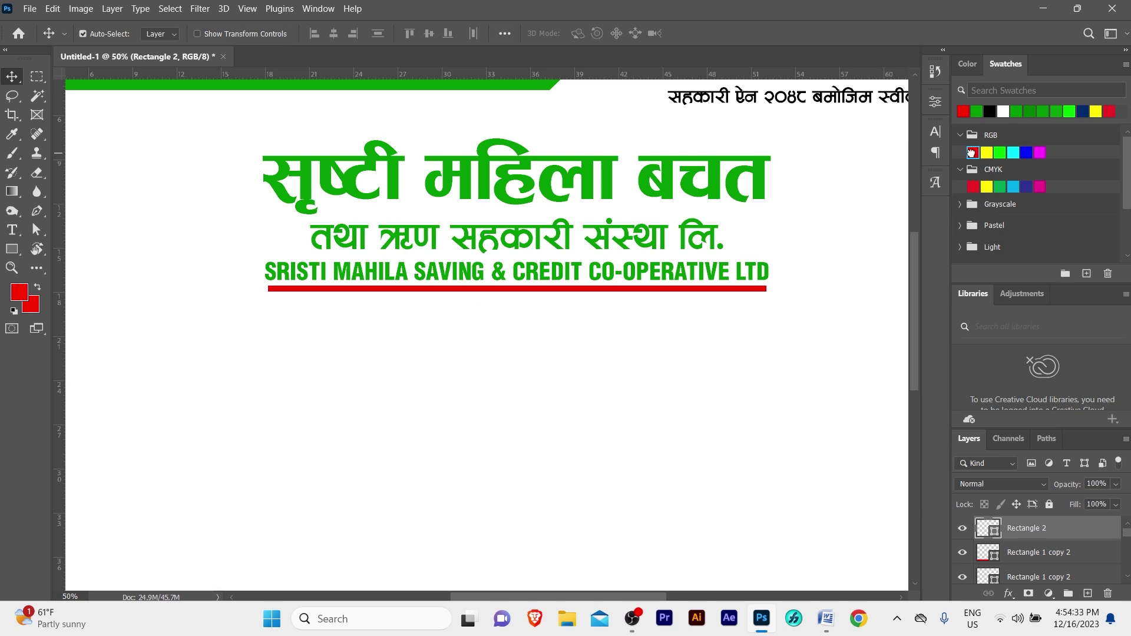
click(522, 290)
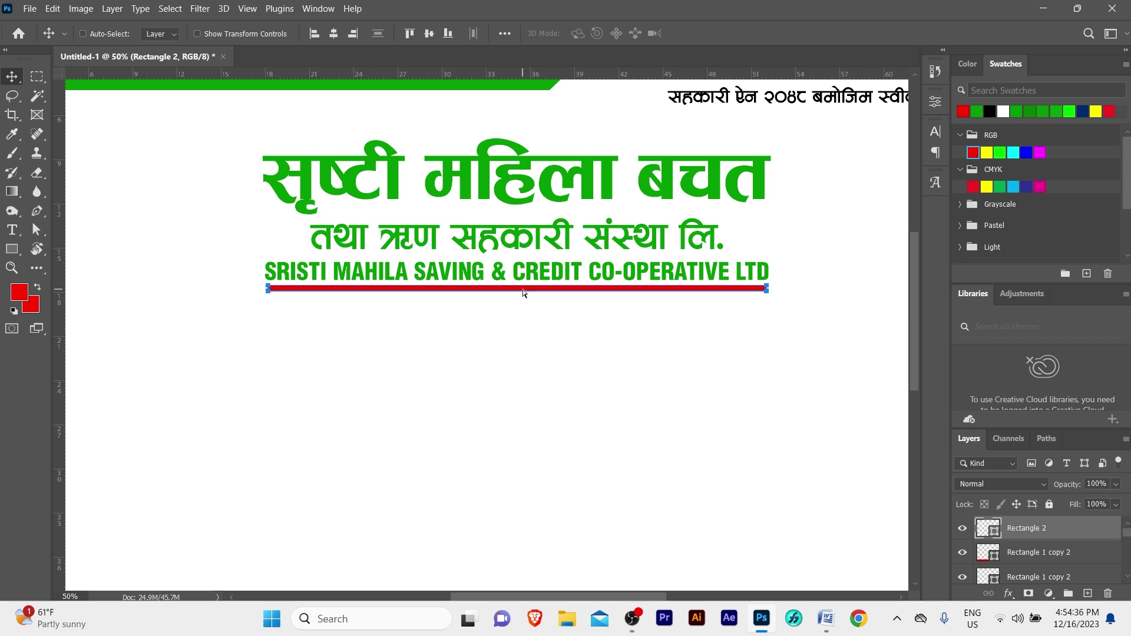
click(334, 34)
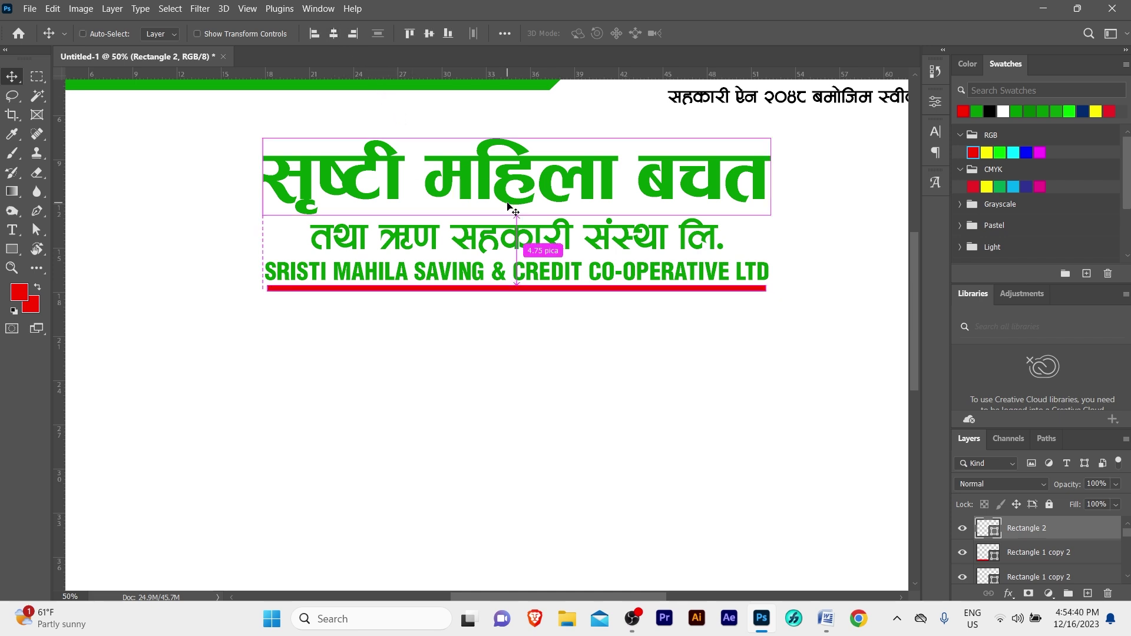
key(z)
alt+click(534, 282)
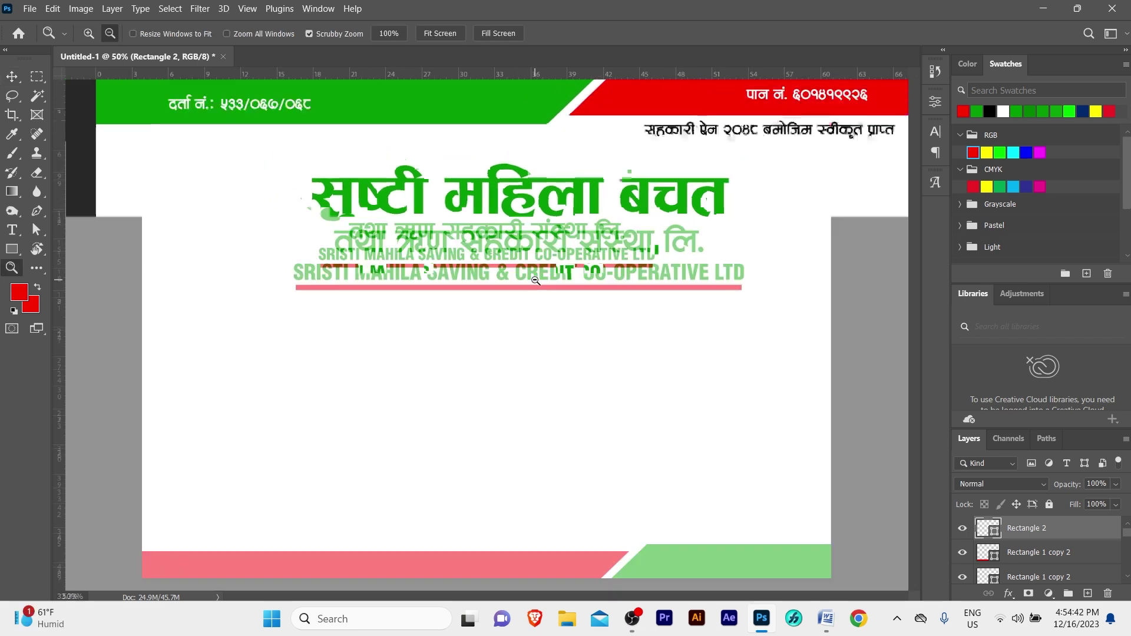
key(v)
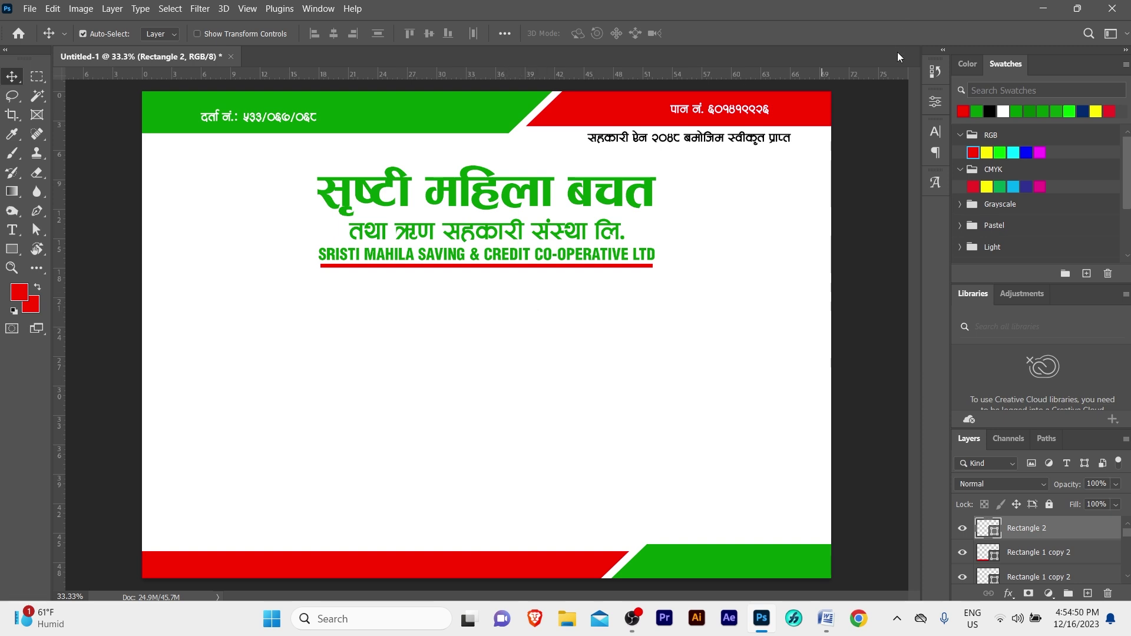
- Minimize Photoshop and select the logo image in the Design folder
click(1040, 9)
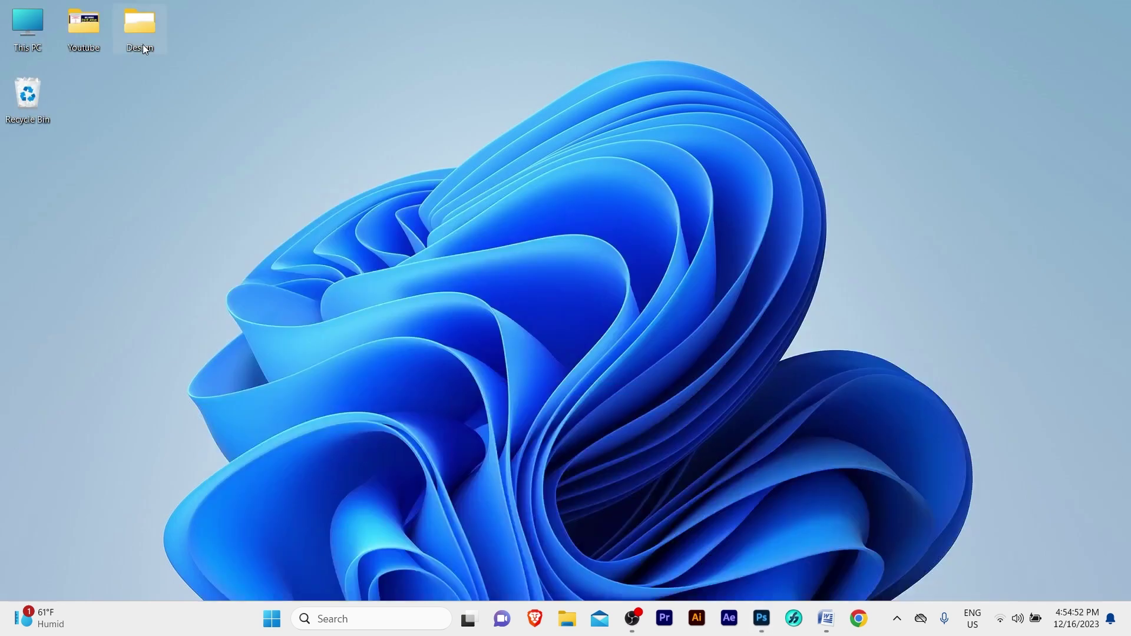
double_click(143, 48)
click(408, 178)
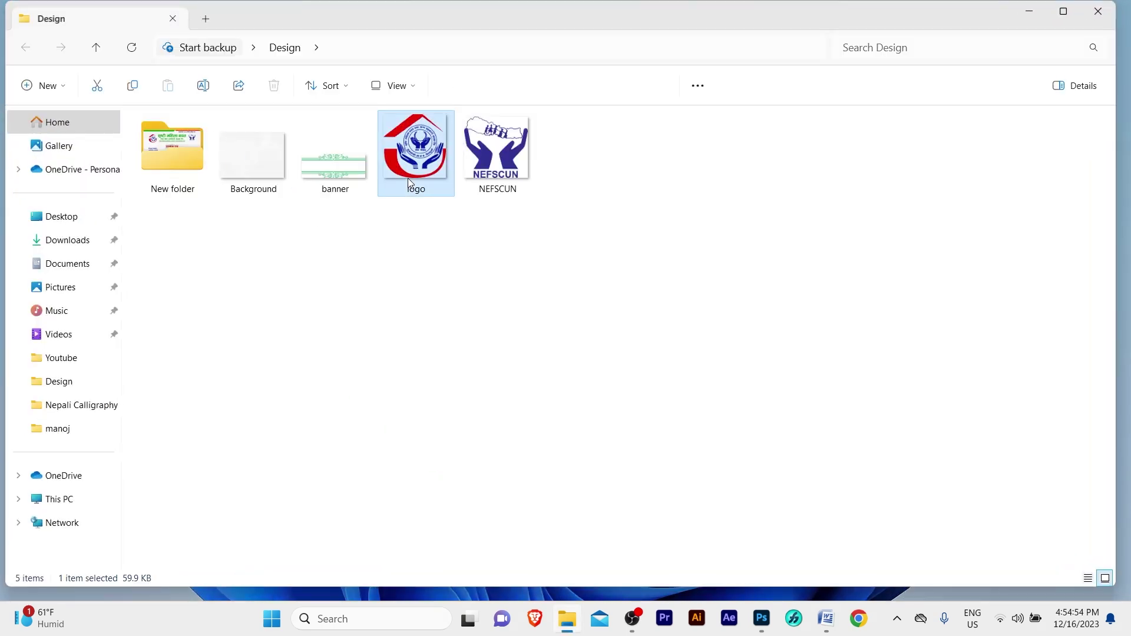
- Drag logo.png onto the certificate and position it left of the title
mouse_move(483, 320)
mouse_down()
mouse_move(435, 344)
mouse_move(196, 227)
mouse_up()
key(alt+Tab)
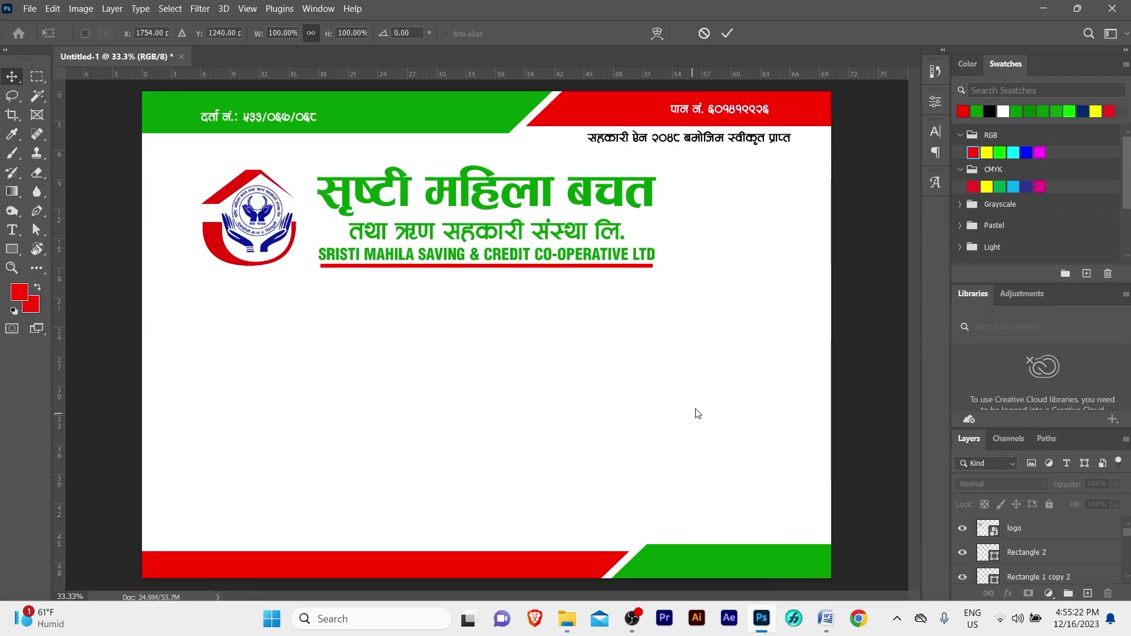
mouse_move(515, 183)
mouse_down()
mouse_move(754, 220)
mouse_move(789, 274)
mouse_up()
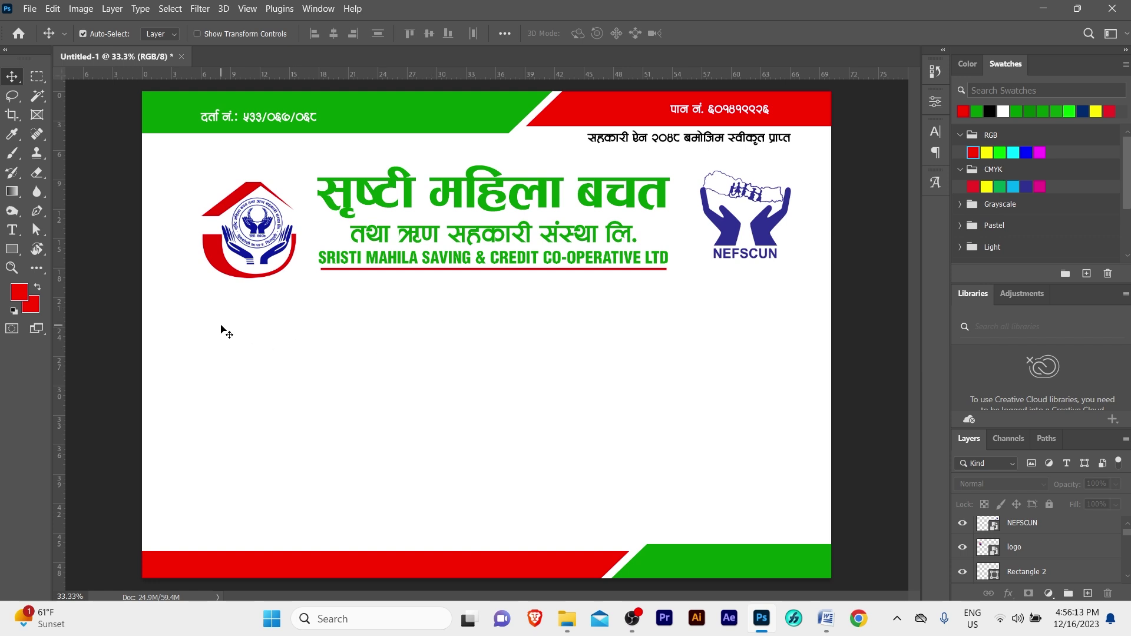
- Duplicate the सहकारी ऐन २०४८ approval line to the left below the heading
click(602, 143)
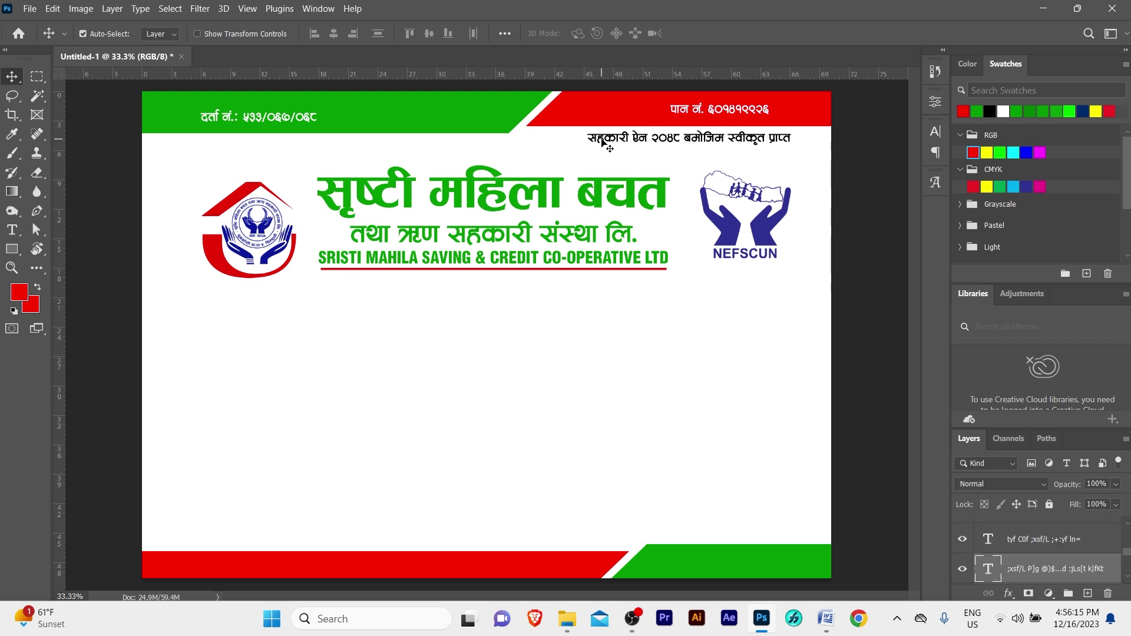
alt+drag(601, 143, 226, 318)
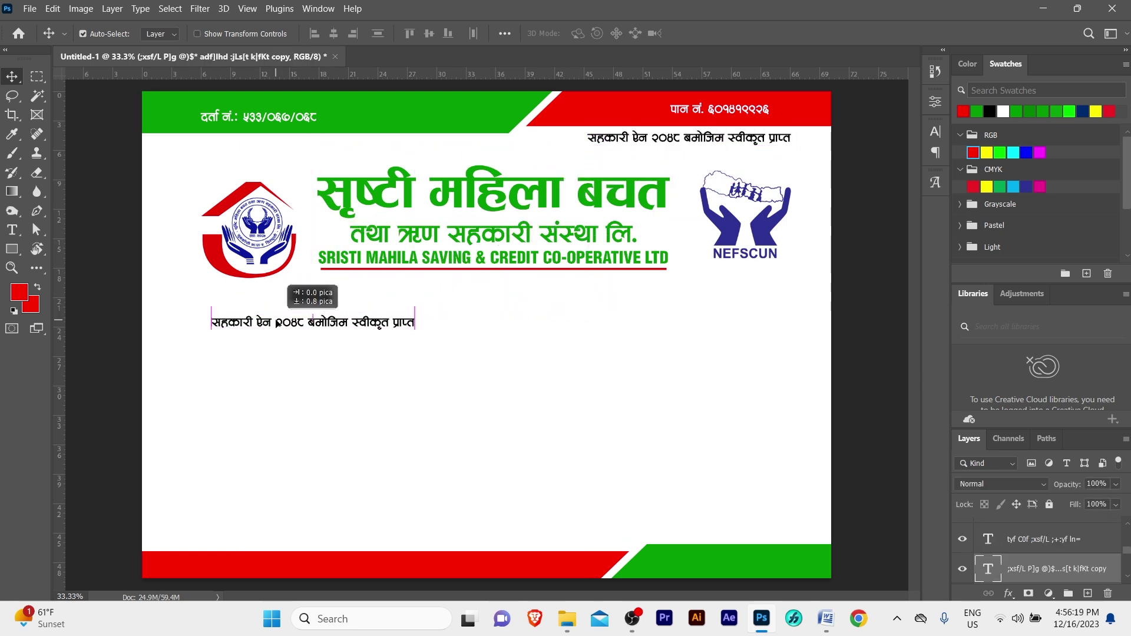
drag(276, 317, 277, 318)
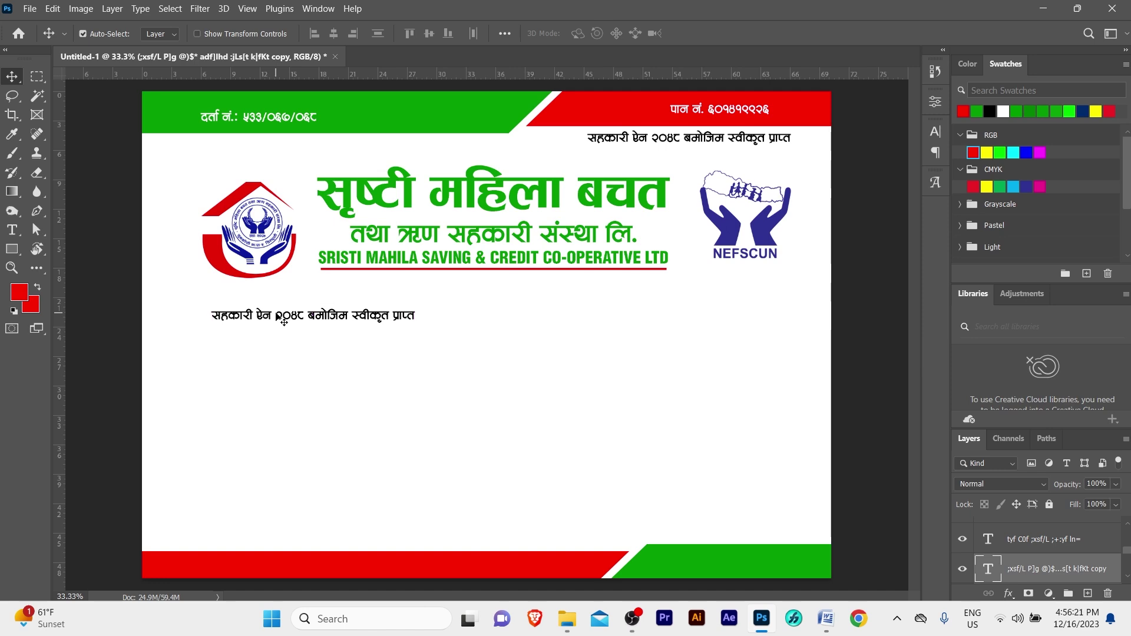
- Copy the two address lines from the Word draft of the certificate text
click(828, 613)
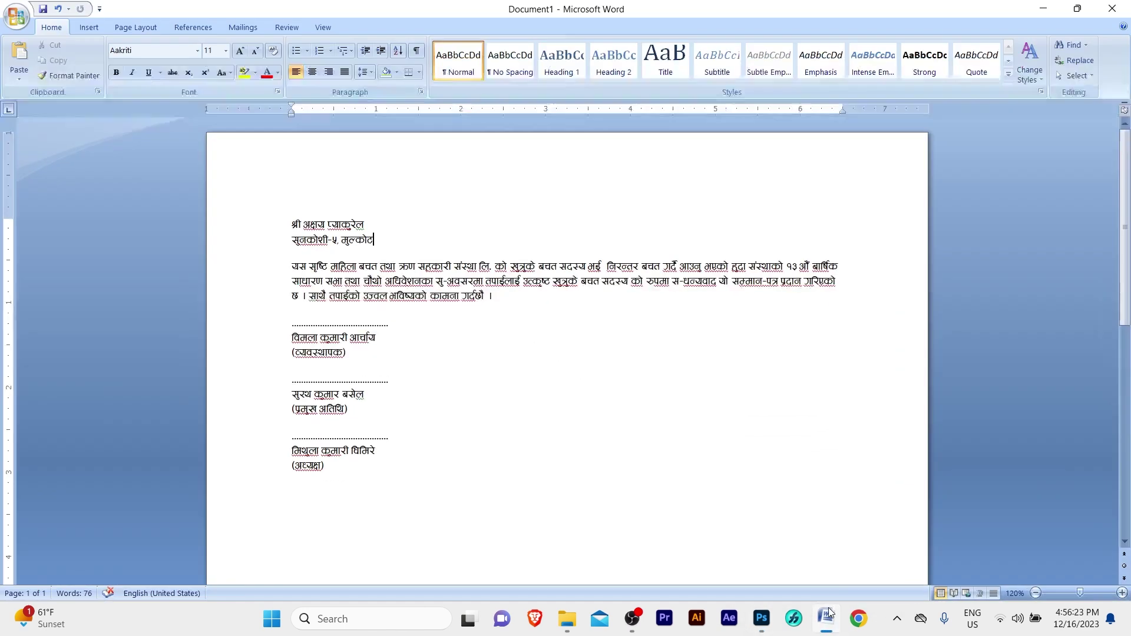
drag(383, 242, 282, 227)
key(ctrl+c)
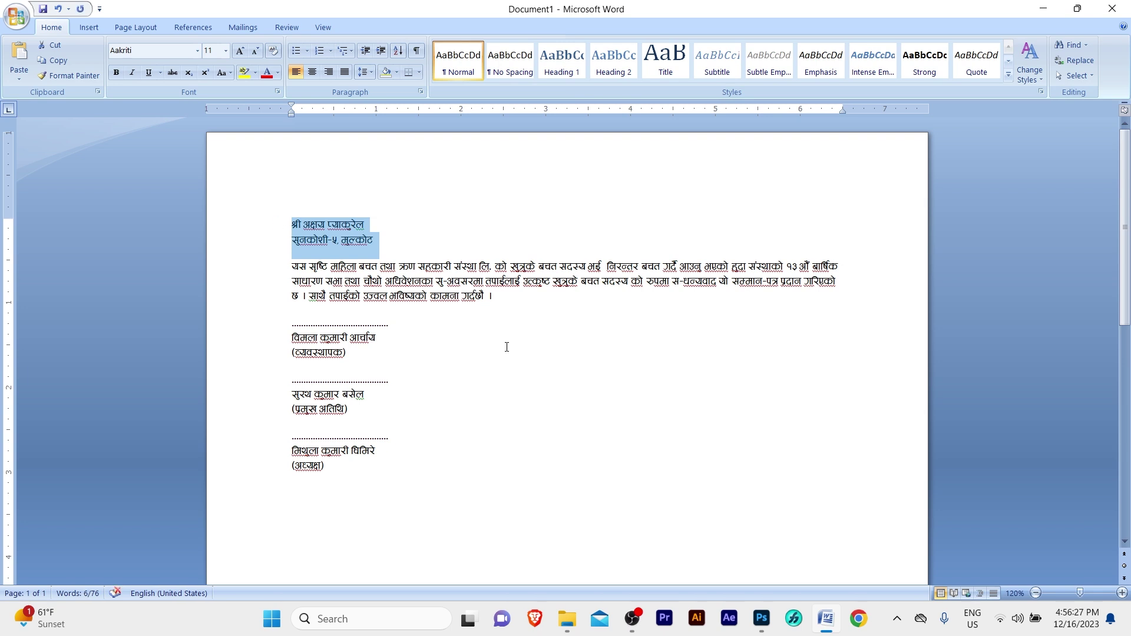
click(761, 619)
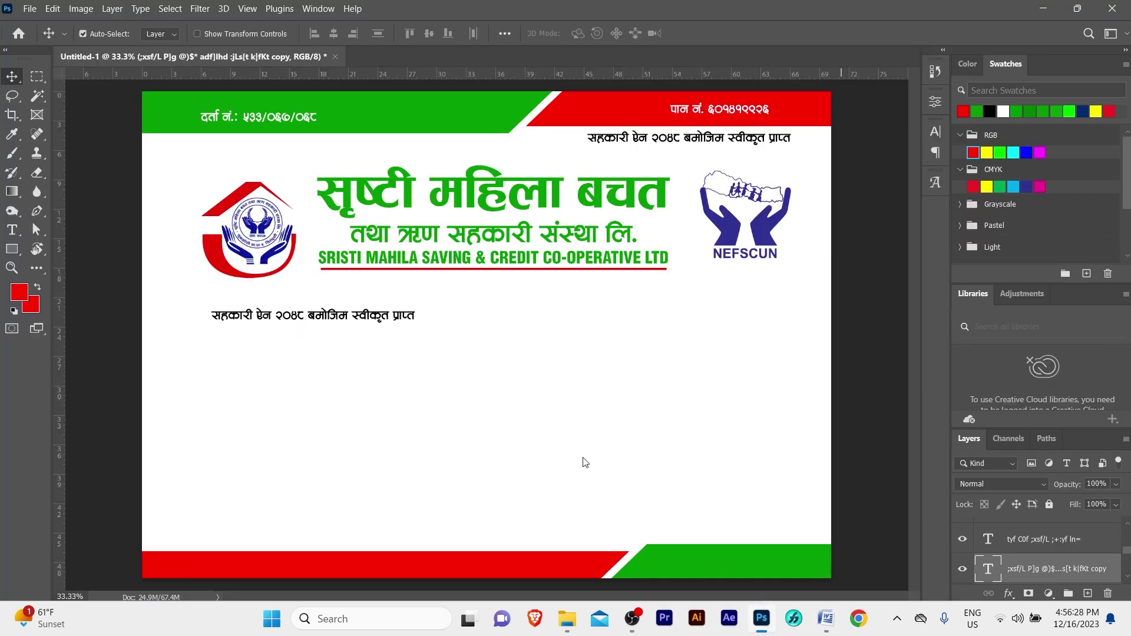
- Replace the duplicated line with the recipient's name and address on two lines, moved lower
double_click(300, 320)
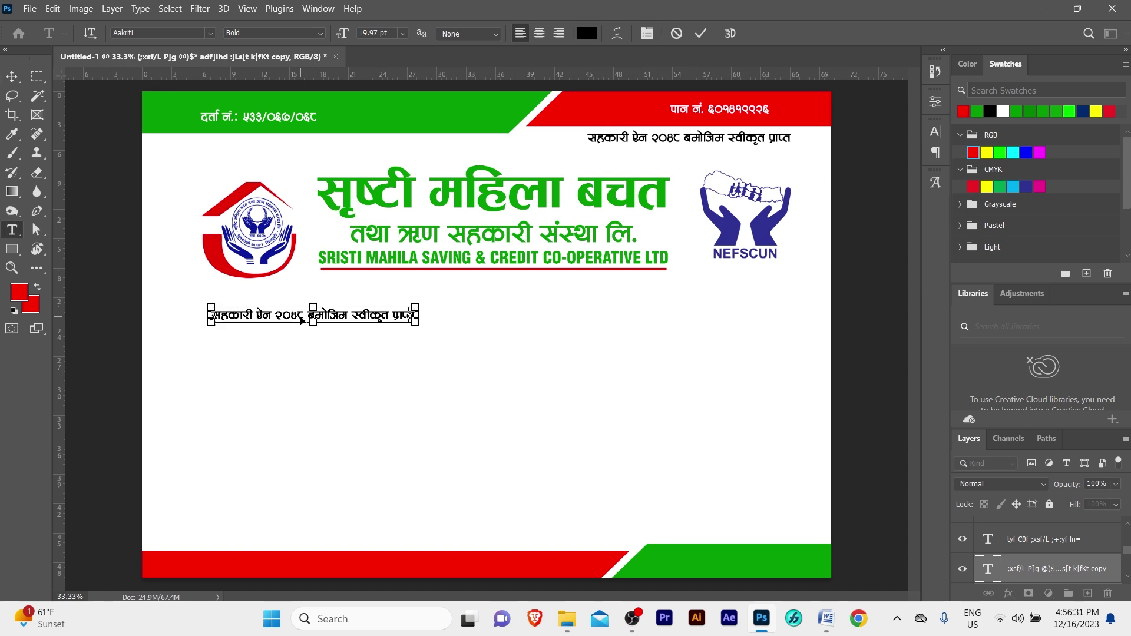
key(ctrl+v)
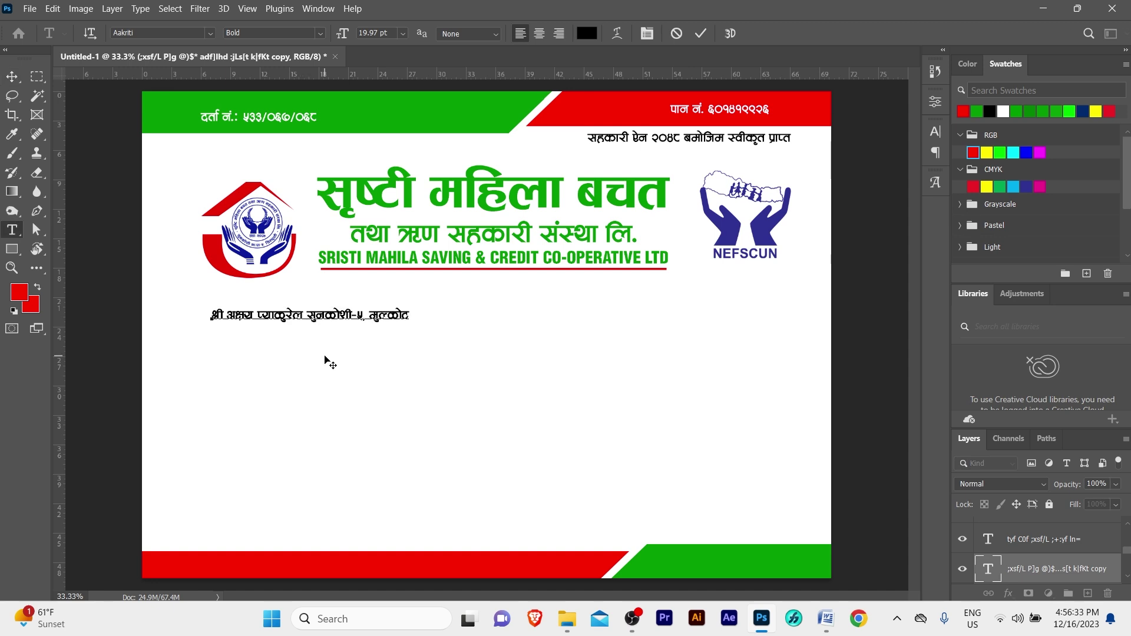
key(Return)
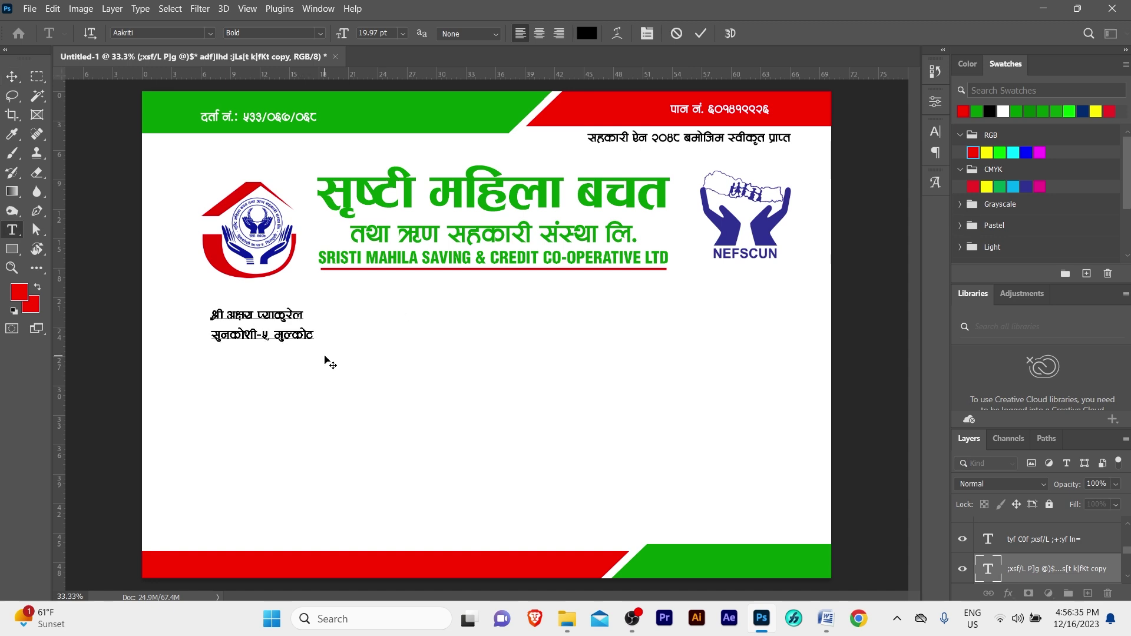
key(ctrl+Return)
key(v)
drag(282, 315, 281, 328)
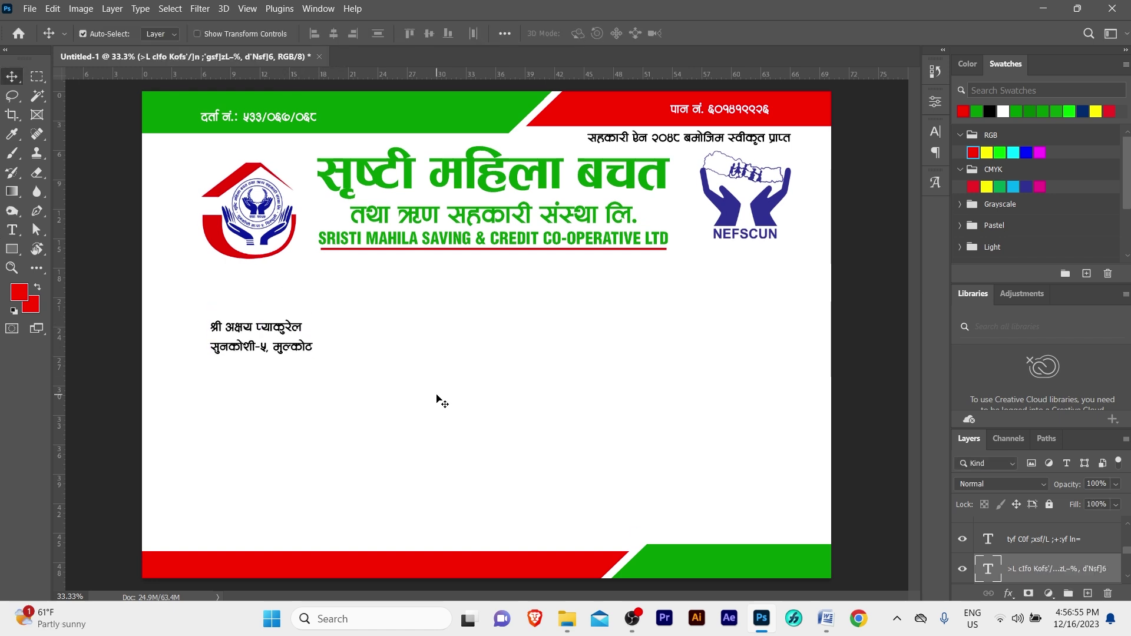
click(443, 402)
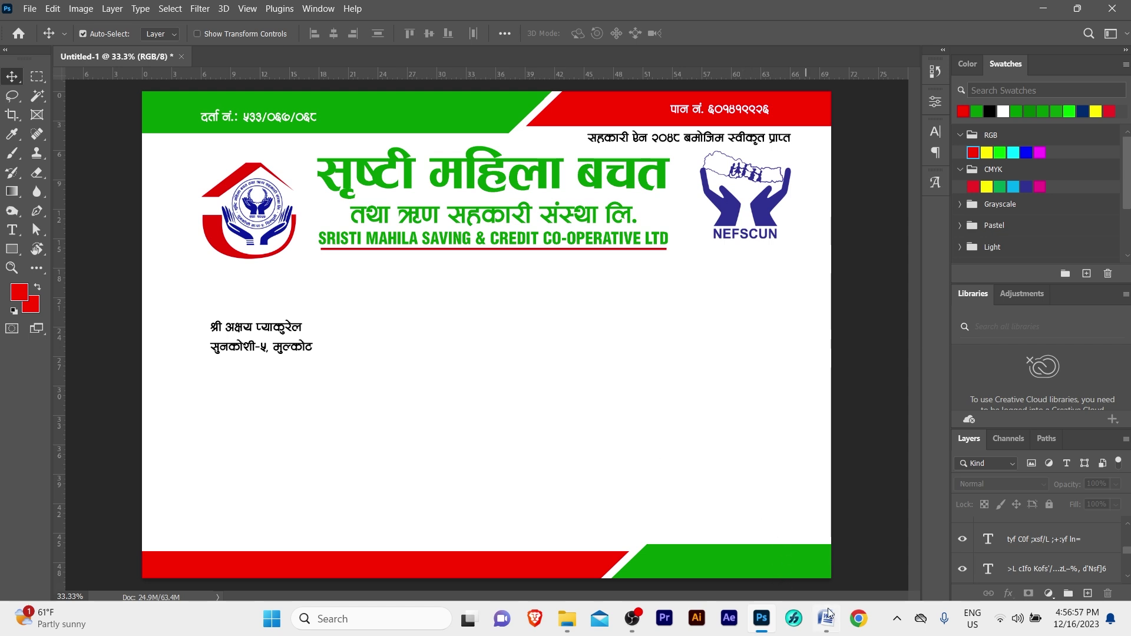
- Copy the main tribute paragraph from the Word draft
click(839, 622)
click(272, 268)
click(354, 241)
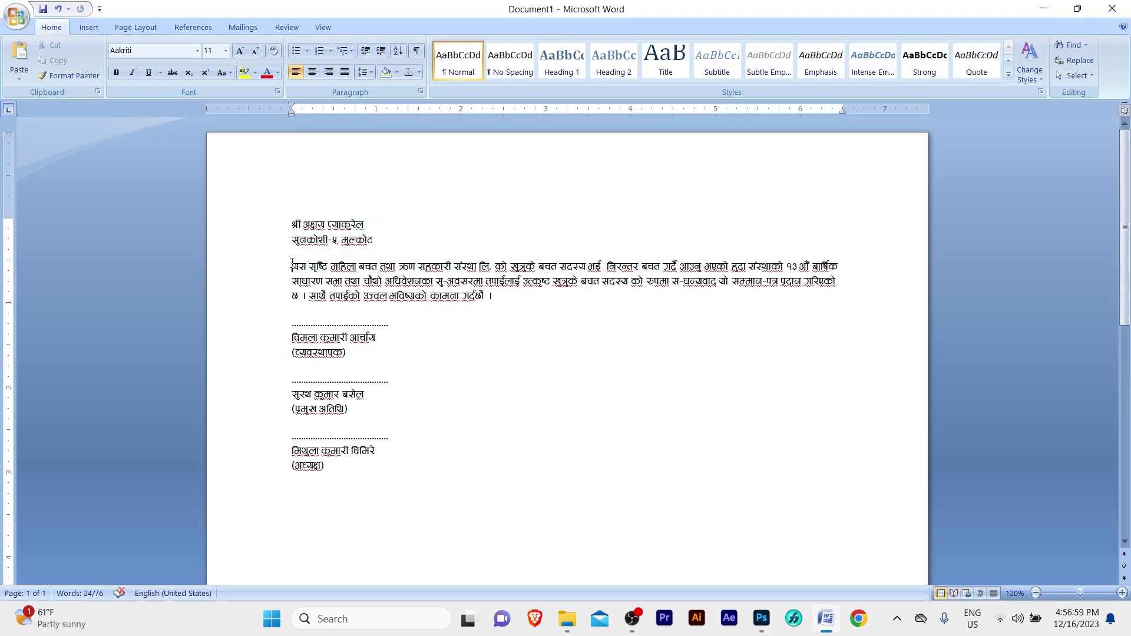
mouse_move(277, 267)
mouse_down()
mouse_move(541, 287)
mouse_move(542, 299)
mouse_up()
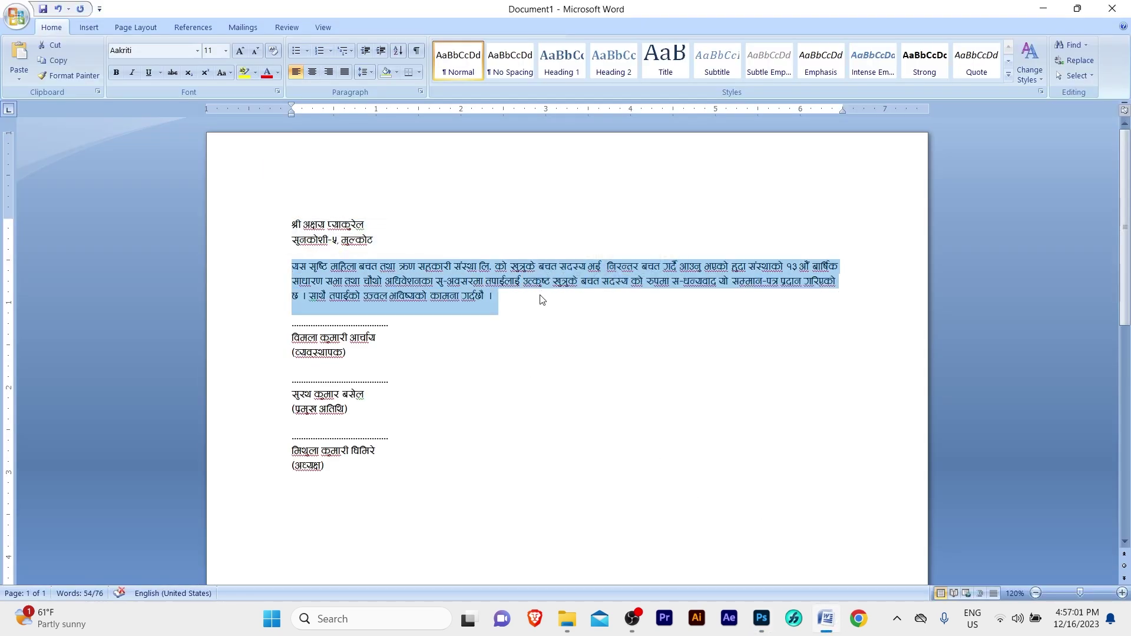
key(ctrl+c)
click(761, 618)
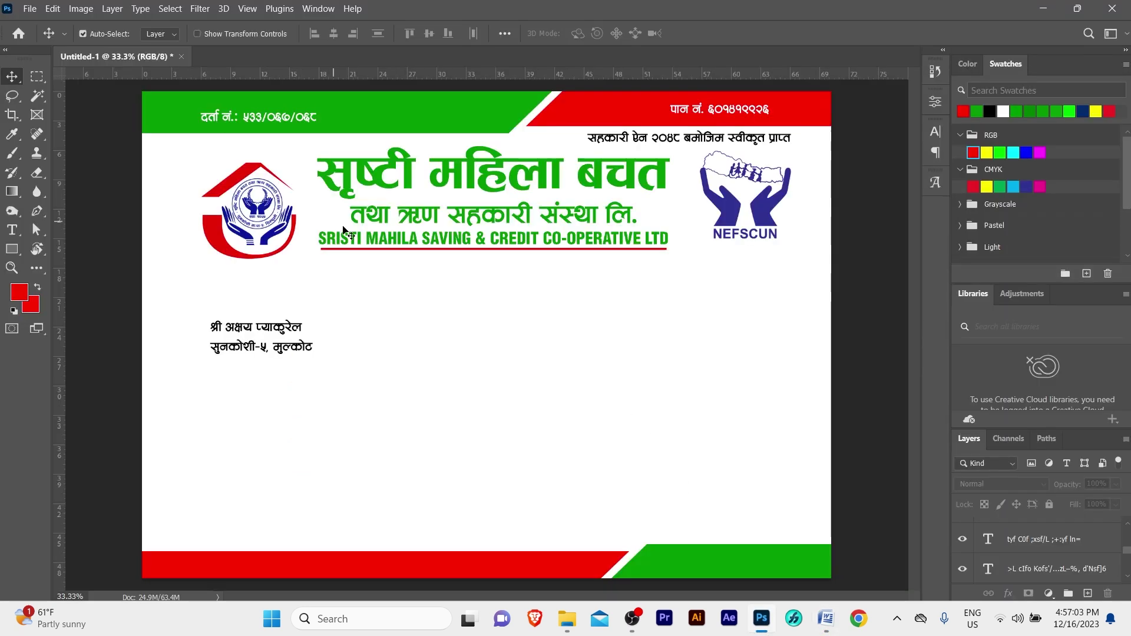
- Paste the tribute paragraph into a new text box below the address lines
key(ctrl+v)
drag(19, 230, 62, 231)
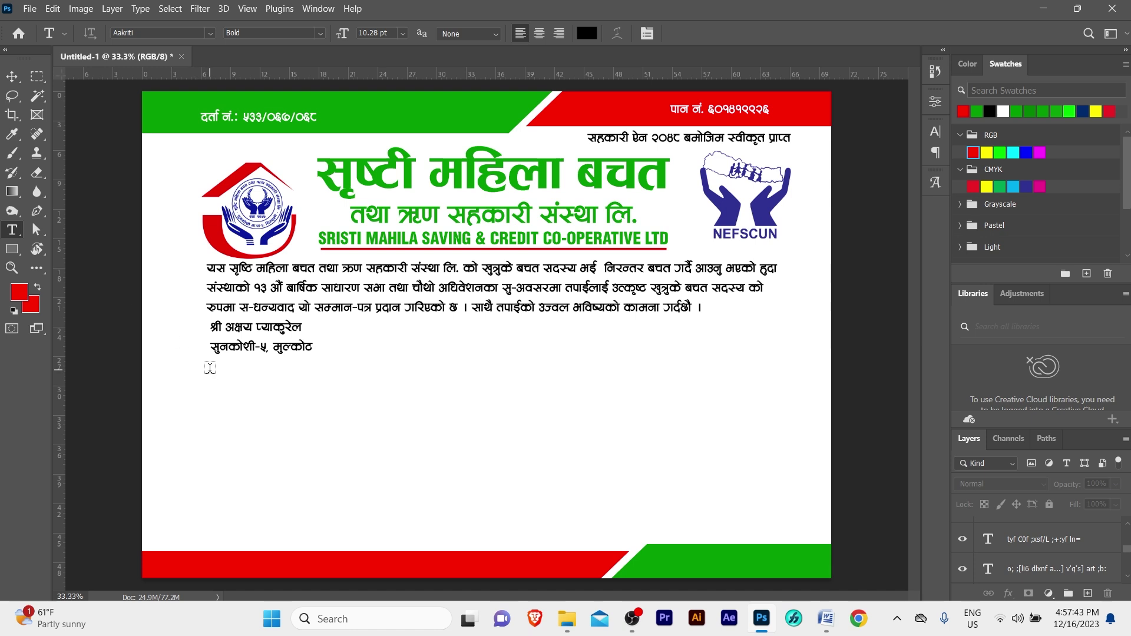
mouse_move(210, 371)
mouse_down()
mouse_move(472, 394)
mouse_move(781, 452)
mouse_move(781, 465)
mouse_up()
click(526, 381)
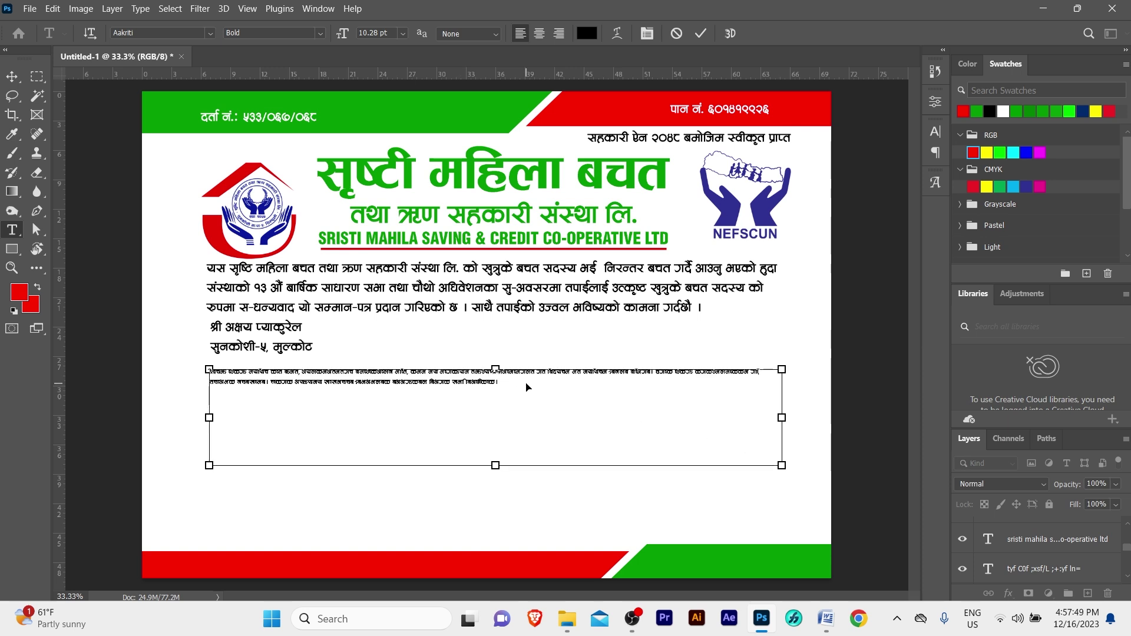
key(ctrl+a)
key(ctrl+v)
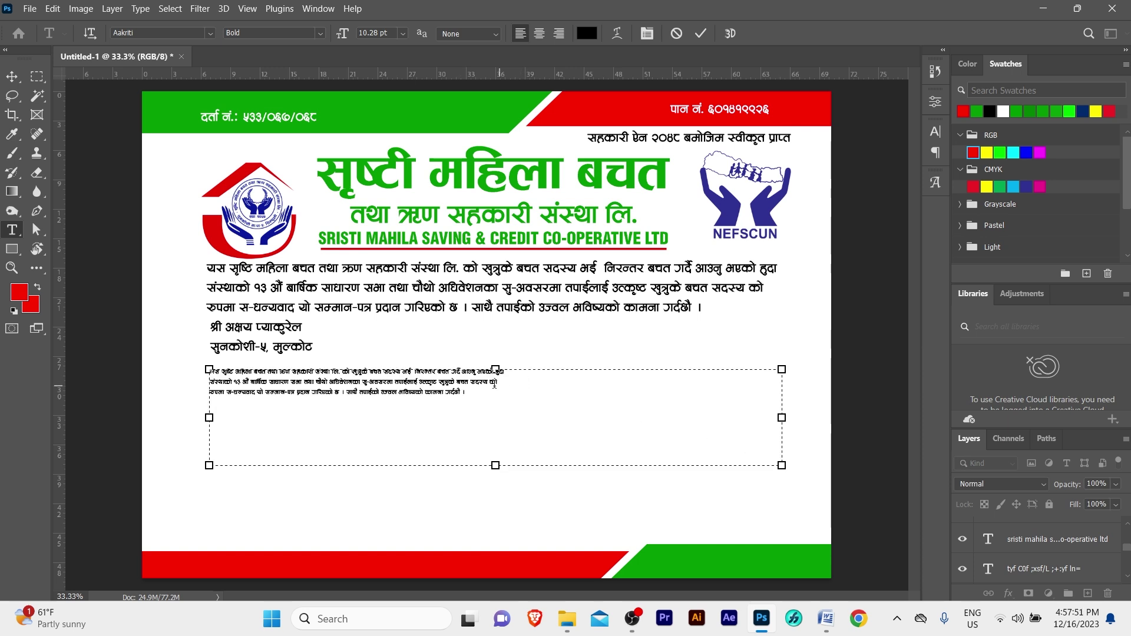
- Set the paragraph to 20 pt and delete the old paragraph above the address
key(ctrl+a)
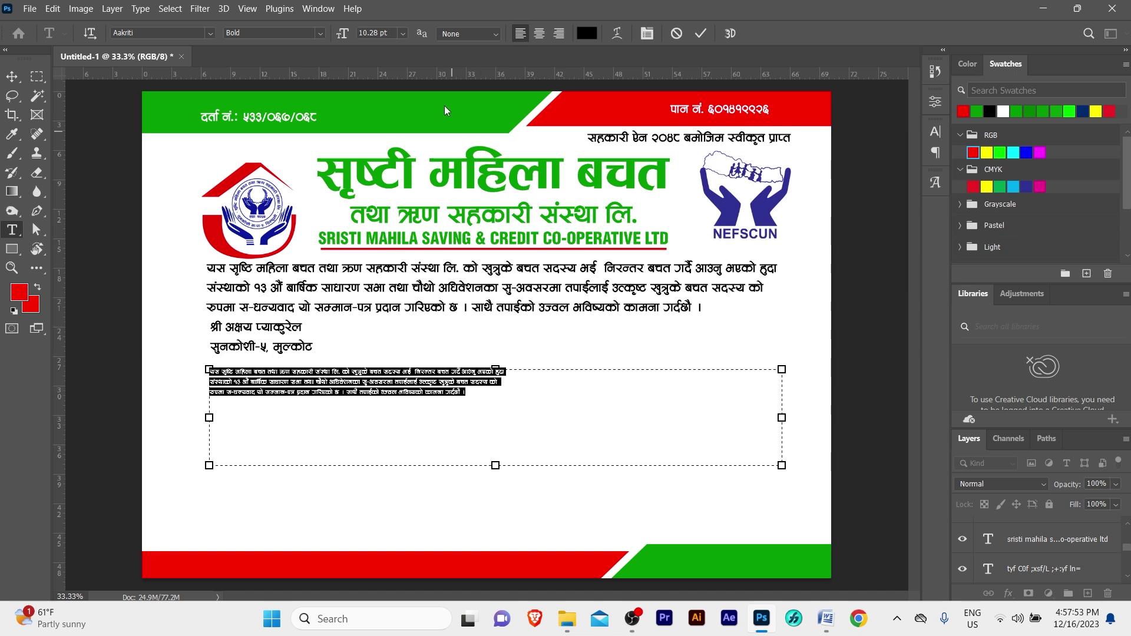
click(367, 33)
text(10)
key(Return)
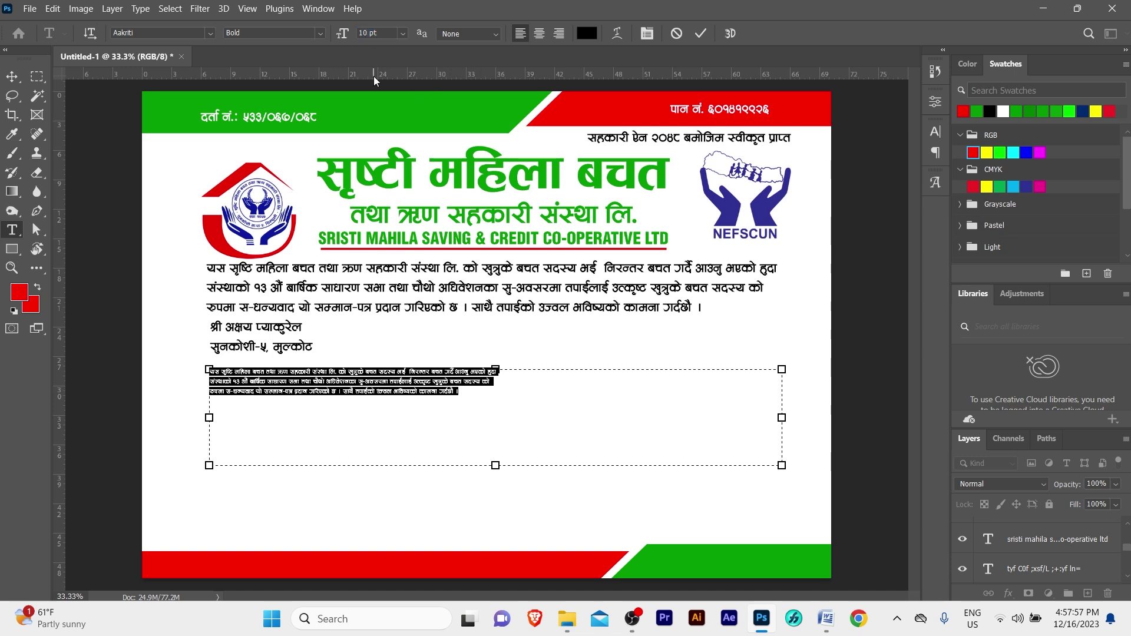
text(20)
key(Return)
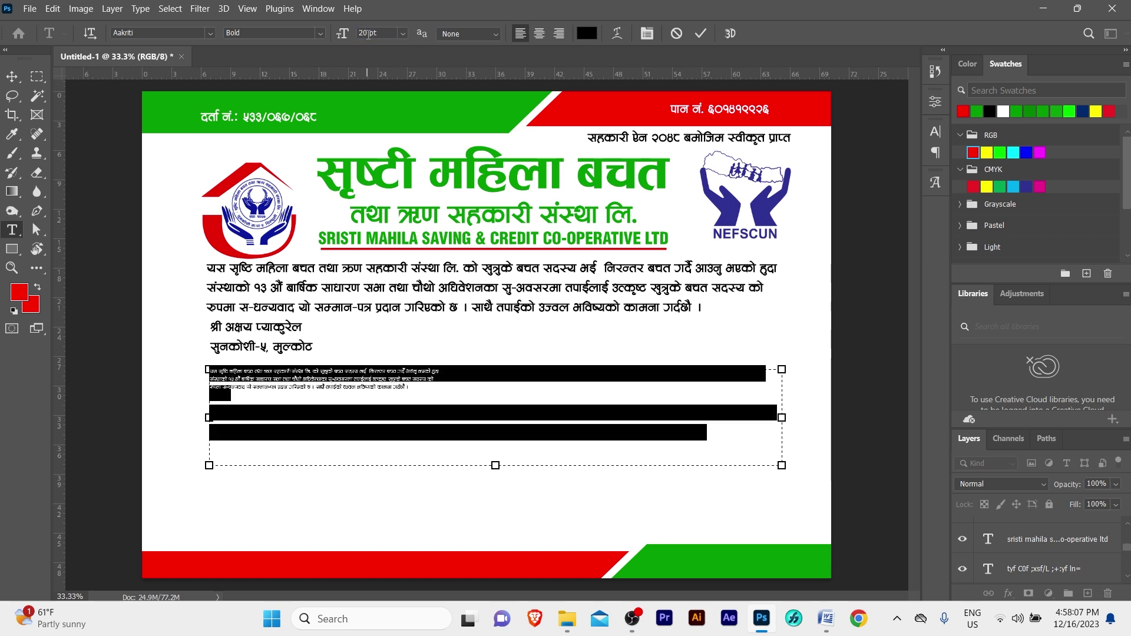
click(12, 76)
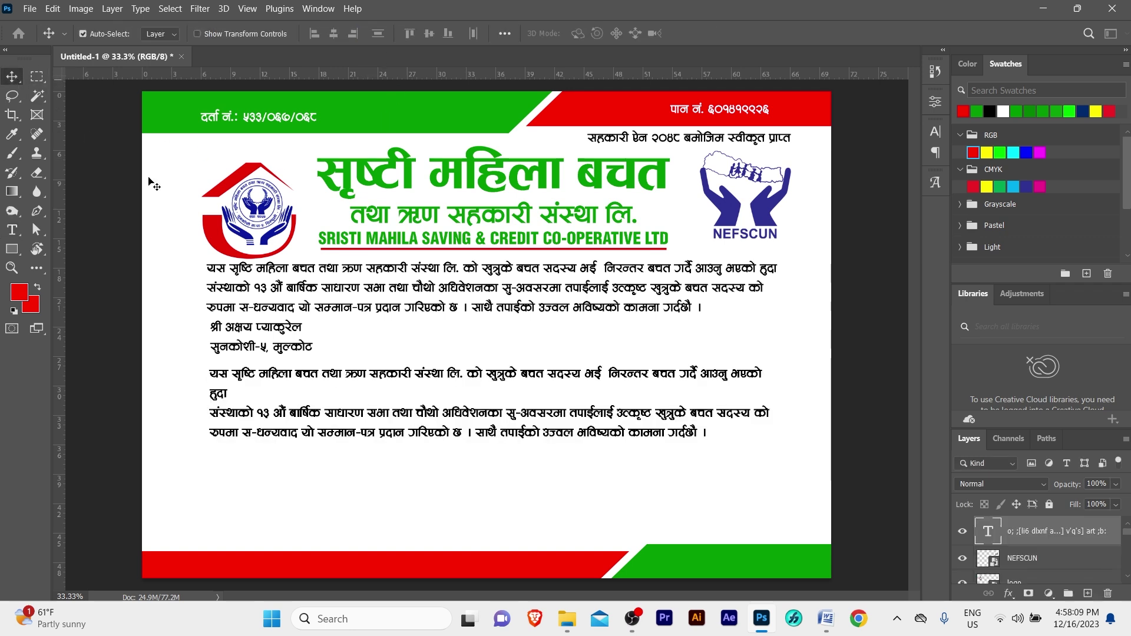
key(Delete)
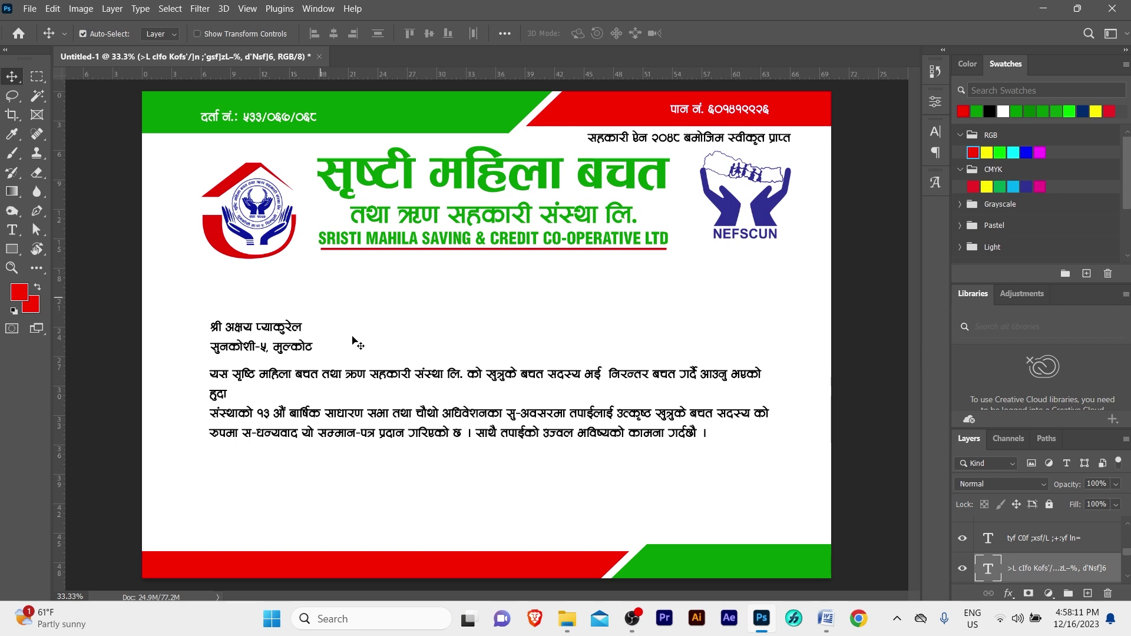
- Widen the paragraph's text box and set its leading to 26 pt
double_click(513, 410)
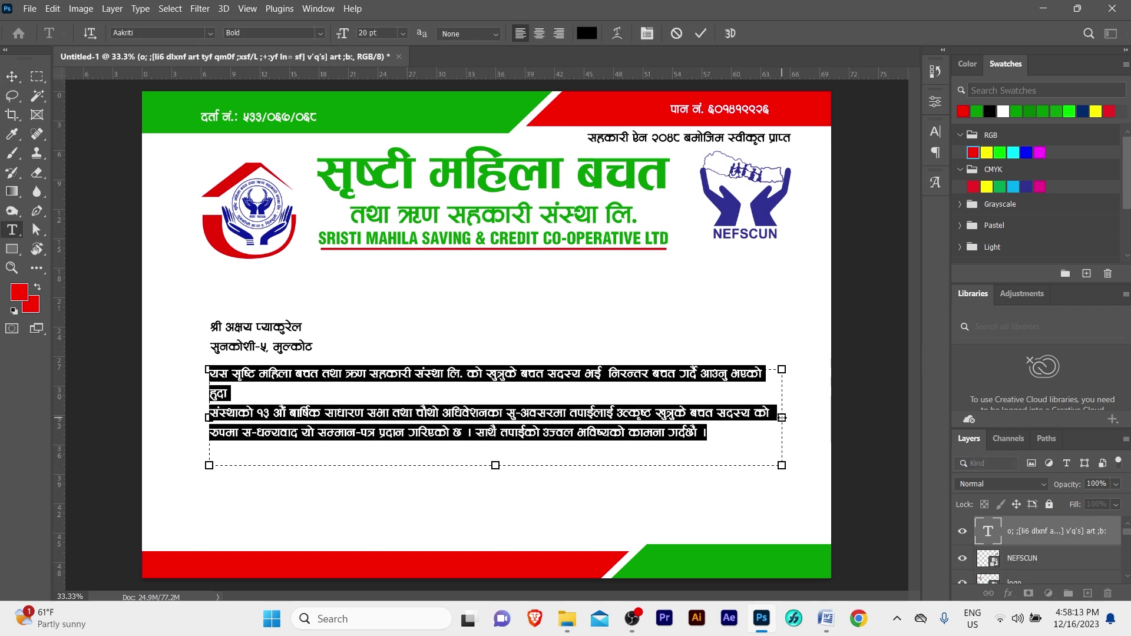
drag(781, 417, 793, 417)
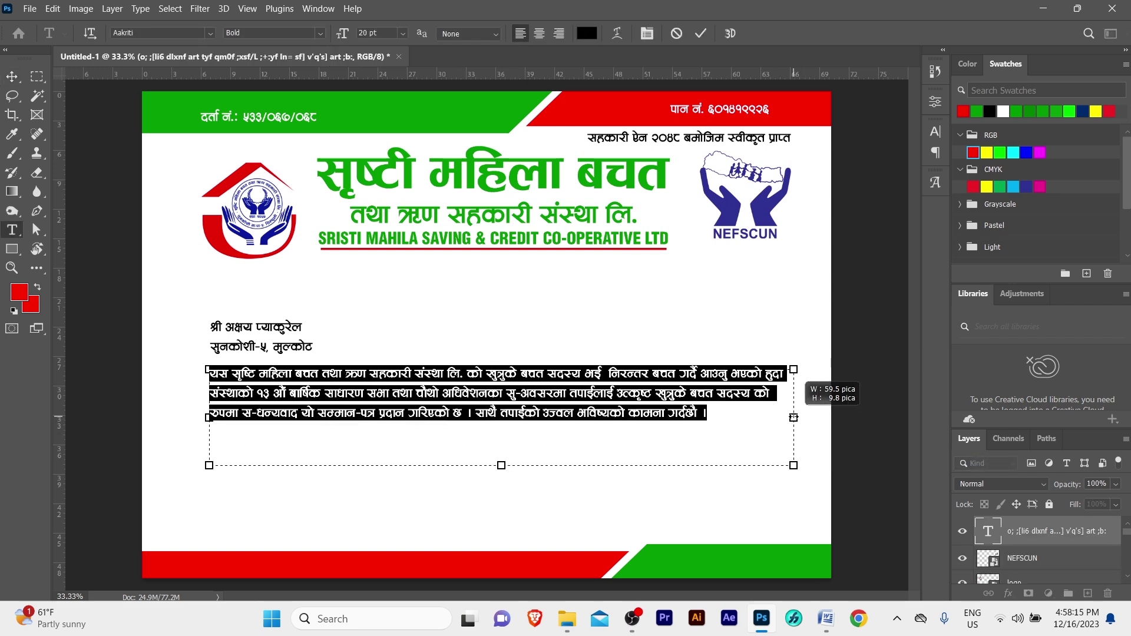
click(655, 394)
key(ctrl+a)
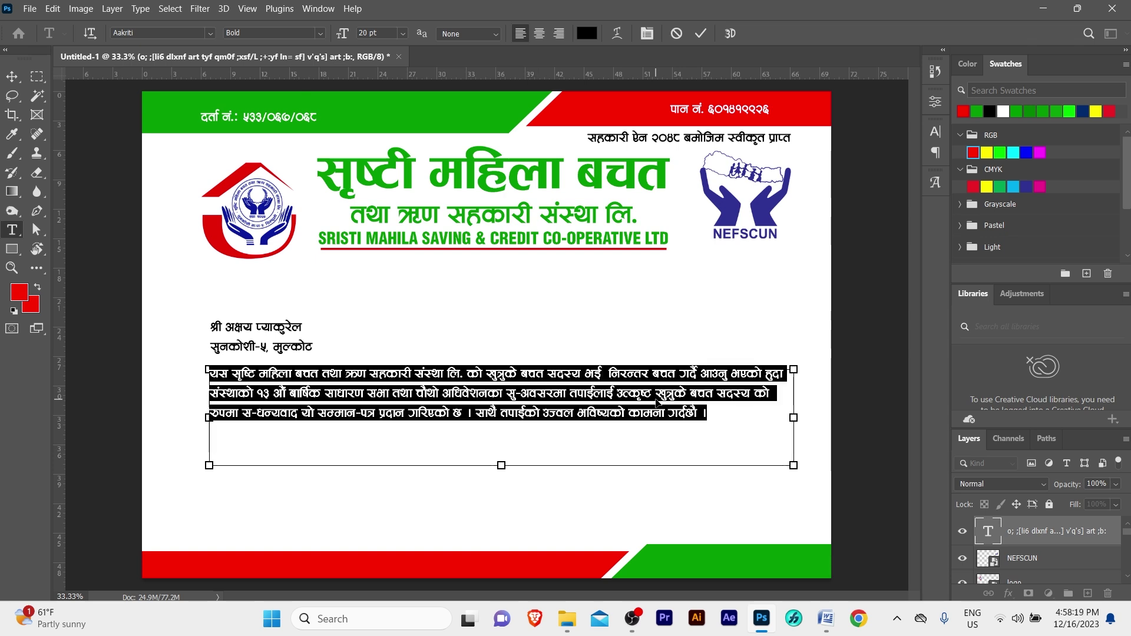
click(935, 133)
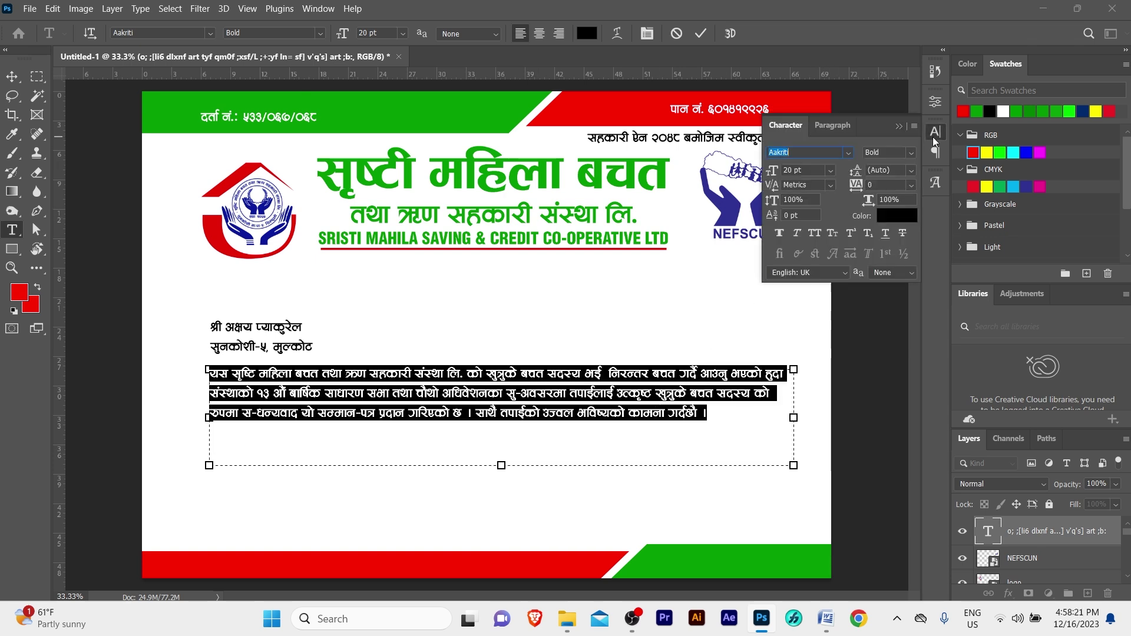
click(889, 170)
key(Up)
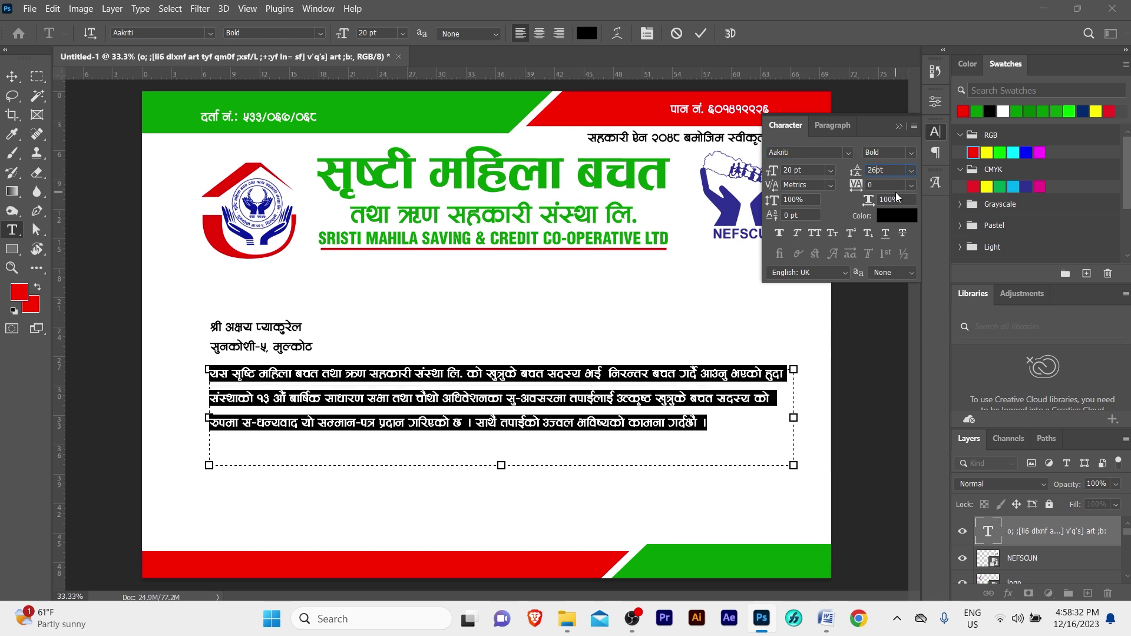
key(Up)
click(753, 441)
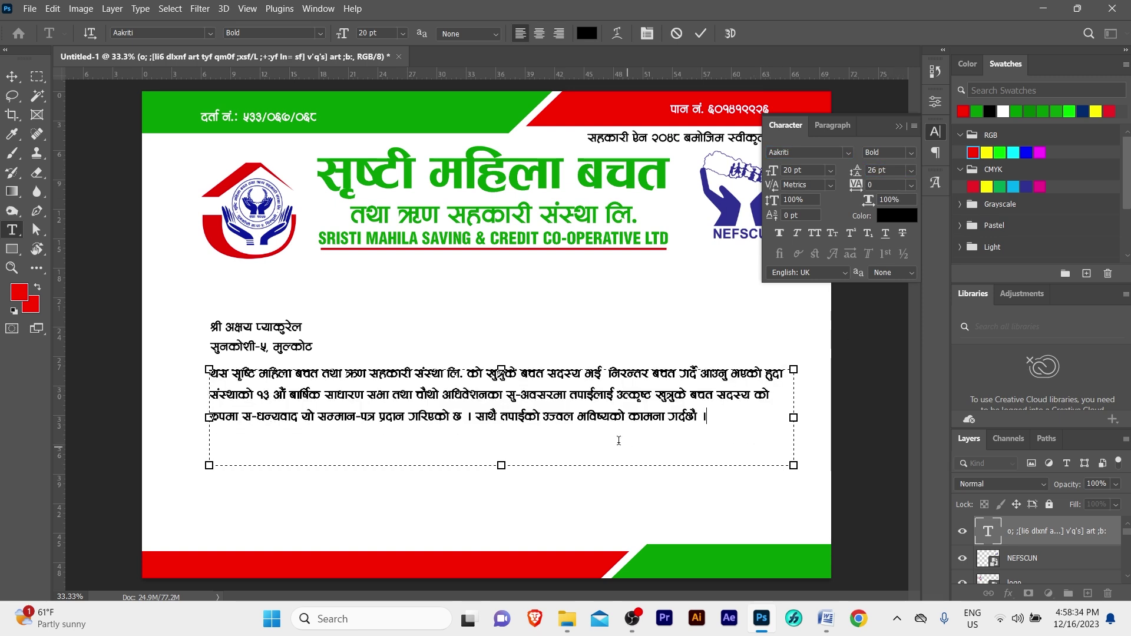
- Apply Justify Last Centered alignment to the whole paragraph
key(ctrl+a)
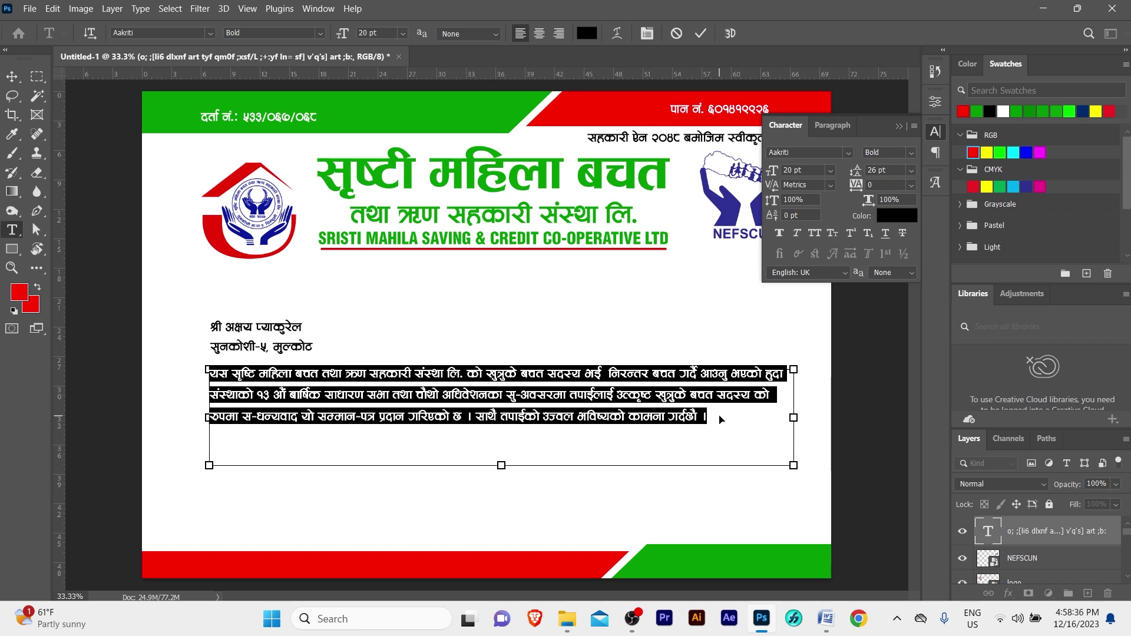
click(827, 129)
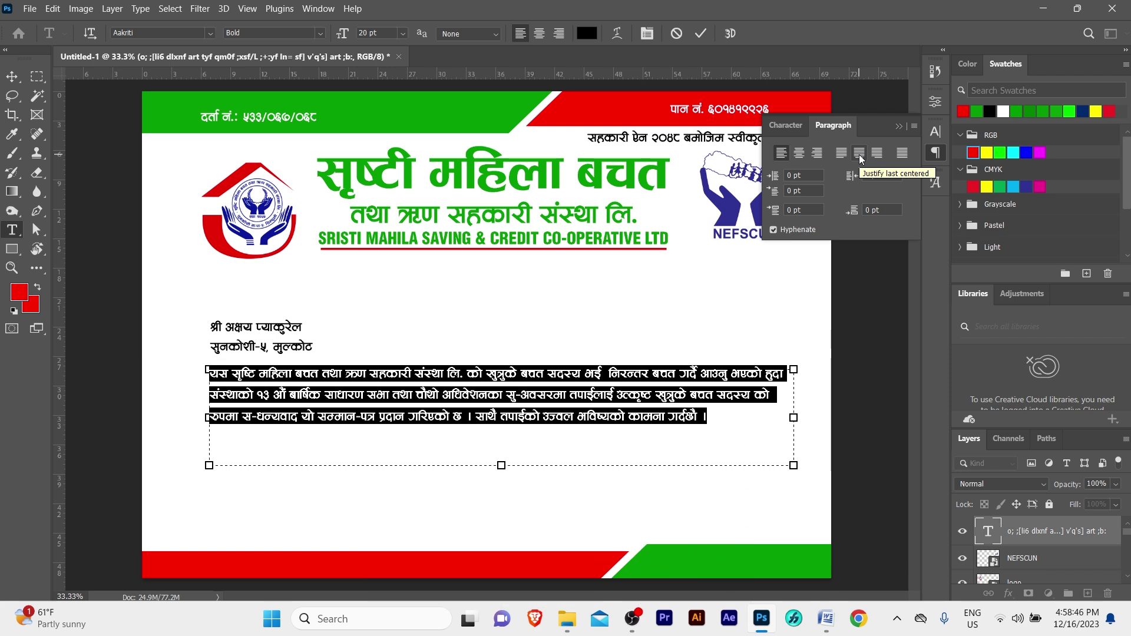
click(860, 154)
key(Escape)
key(v)
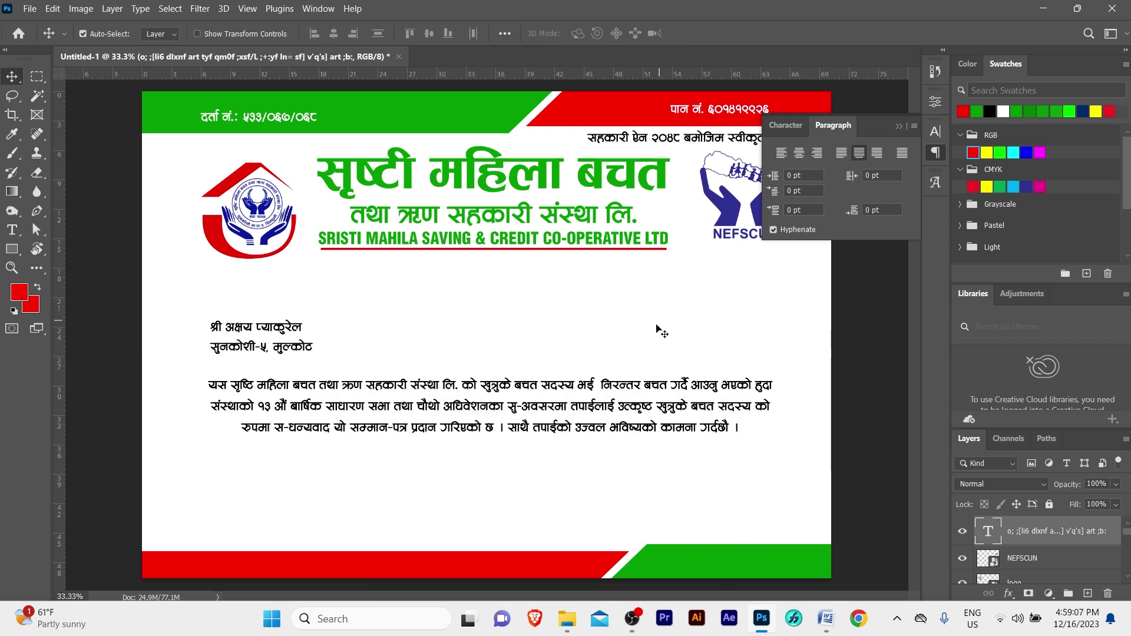
click(900, 126)
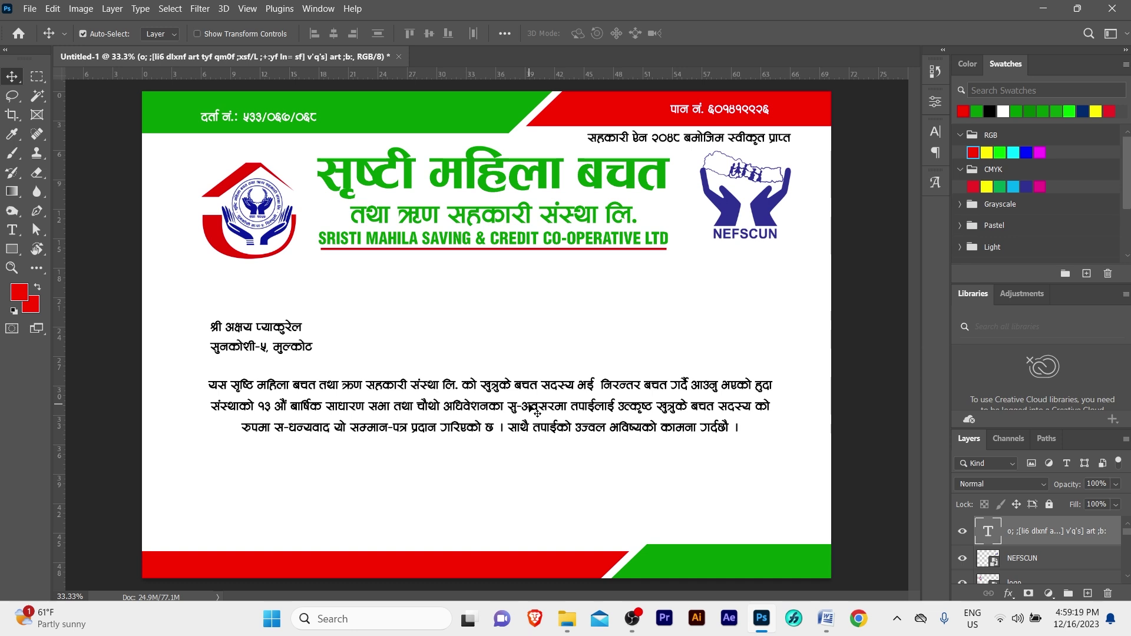
- Colour the paragraph's general-meeting phrase through अधिवेशन red
double_click(279, 411)
drag(259, 405, 468, 405)
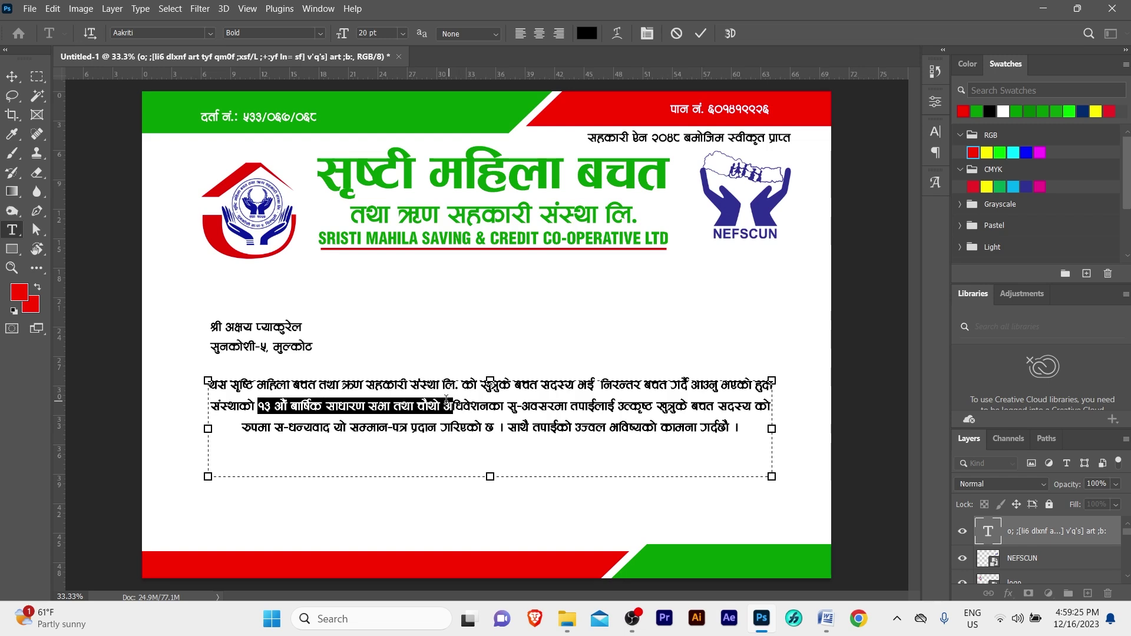
drag(466, 398, 487, 397)
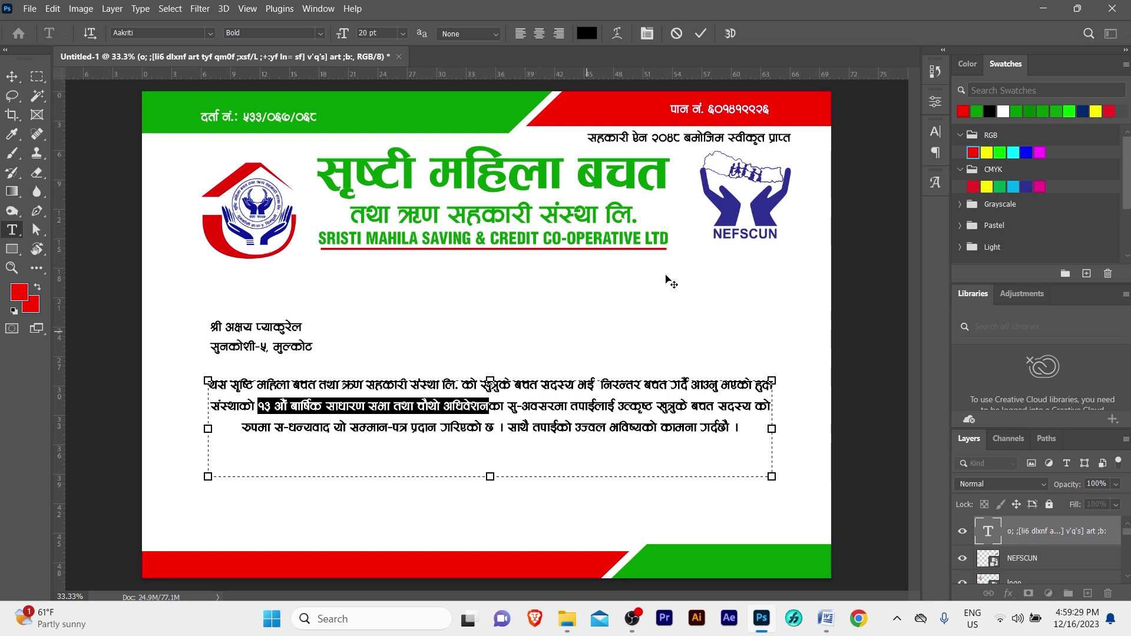
click(974, 150)
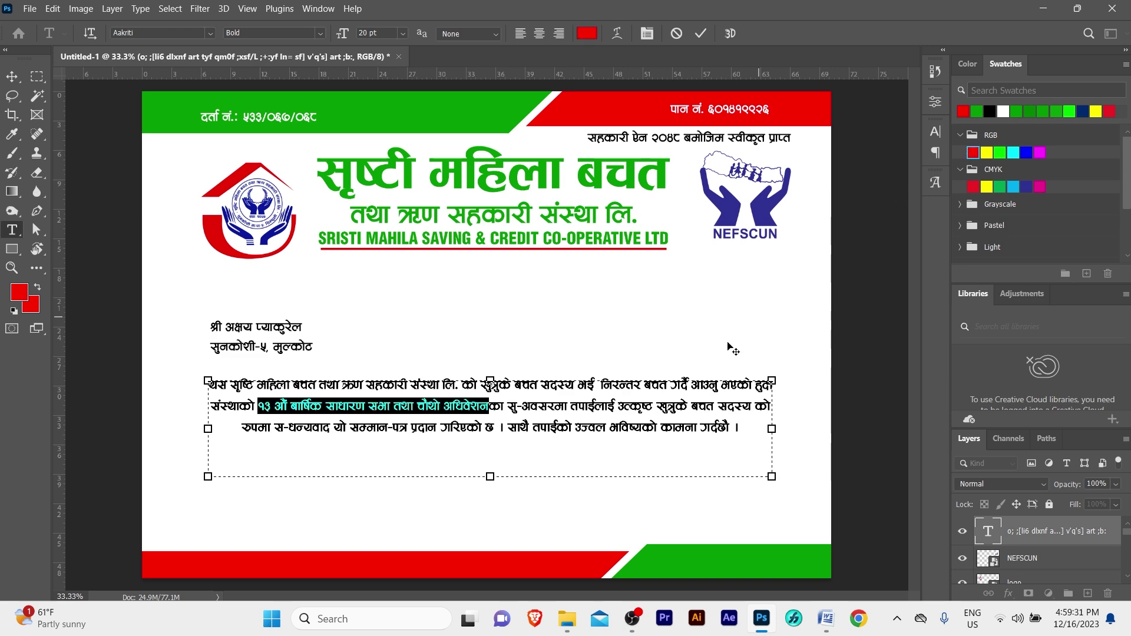
click(11, 268)
click(456, 392)
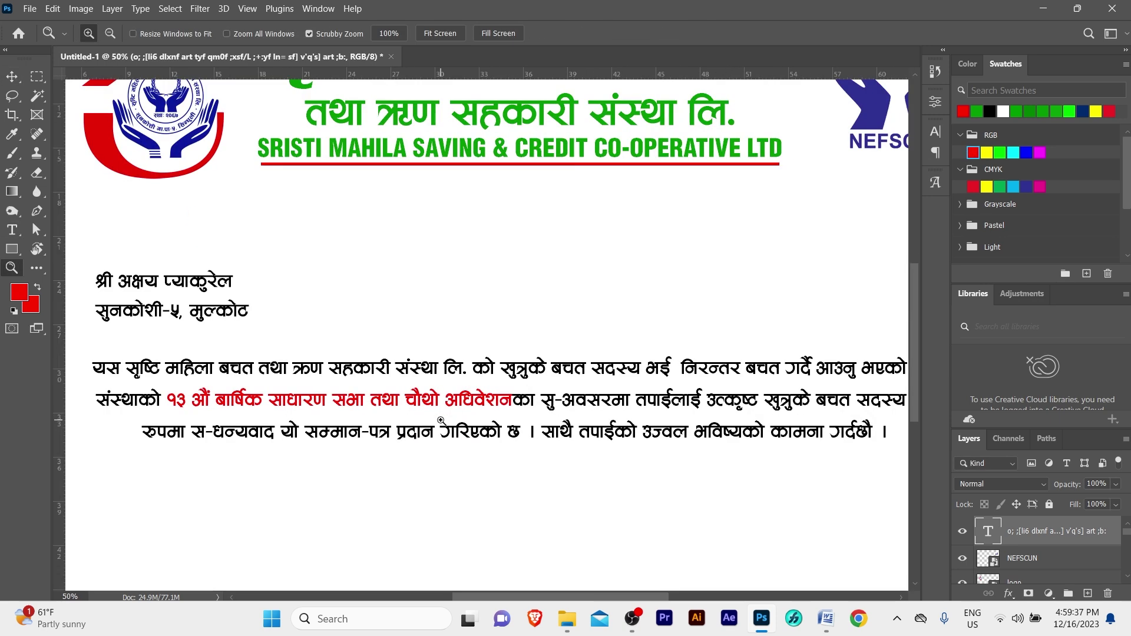
- Turn उत्कृष्ट खुत्रुके बचत सदस्य, स-धन्यवाद and सम्मान-पत्र red and commit the edits
drag(456, 389, 387, 381)
key(t)
drag(604, 388, 804, 389)
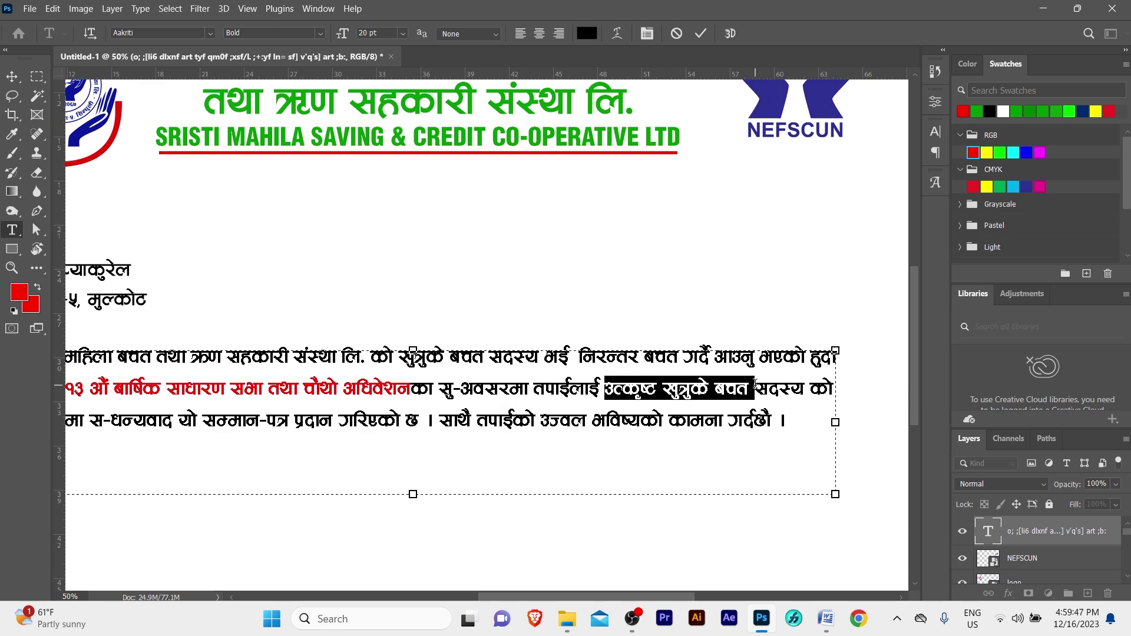
click(973, 152)
scroll(354, 436, left, 5)
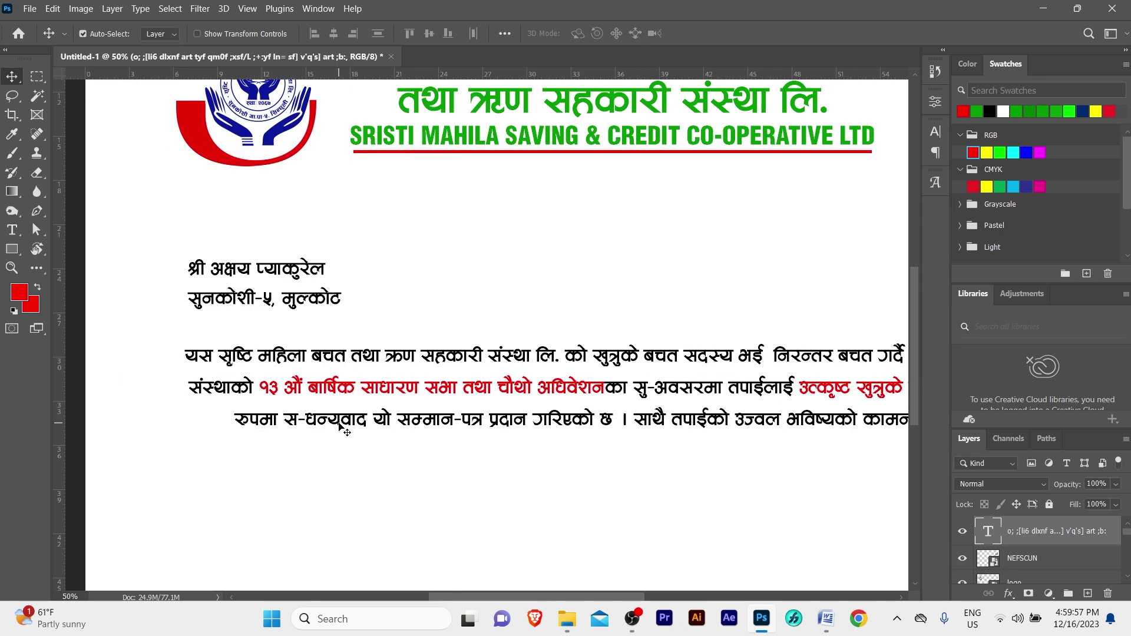
drag(284, 418, 485, 419)
click(973, 152)
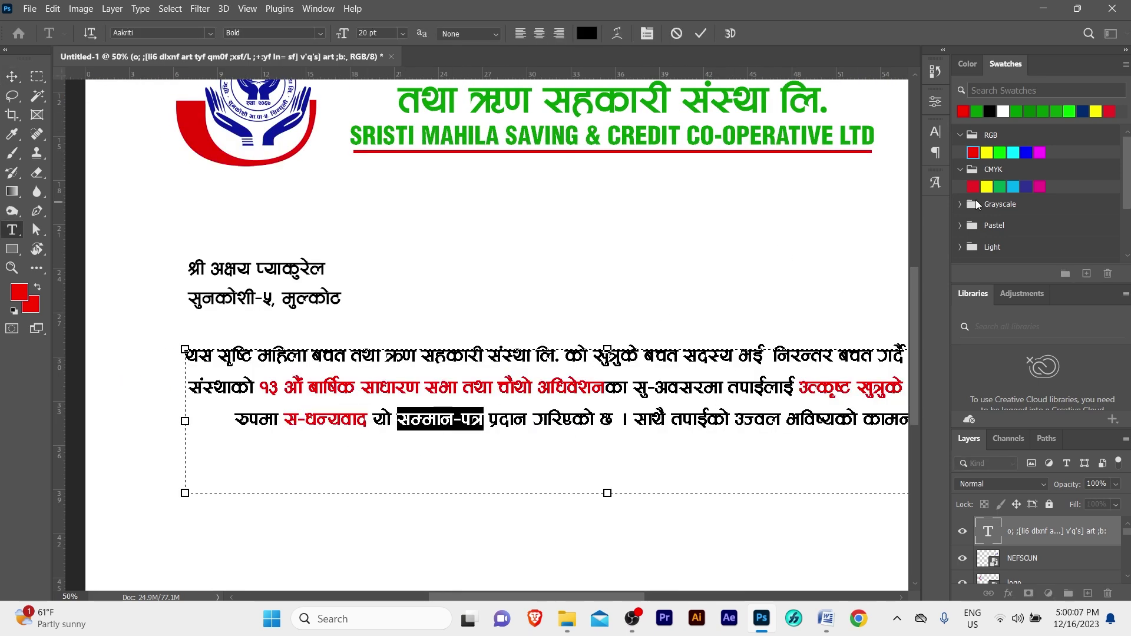
click(973, 152)
click(13, 77)
key(ctrl+minus)
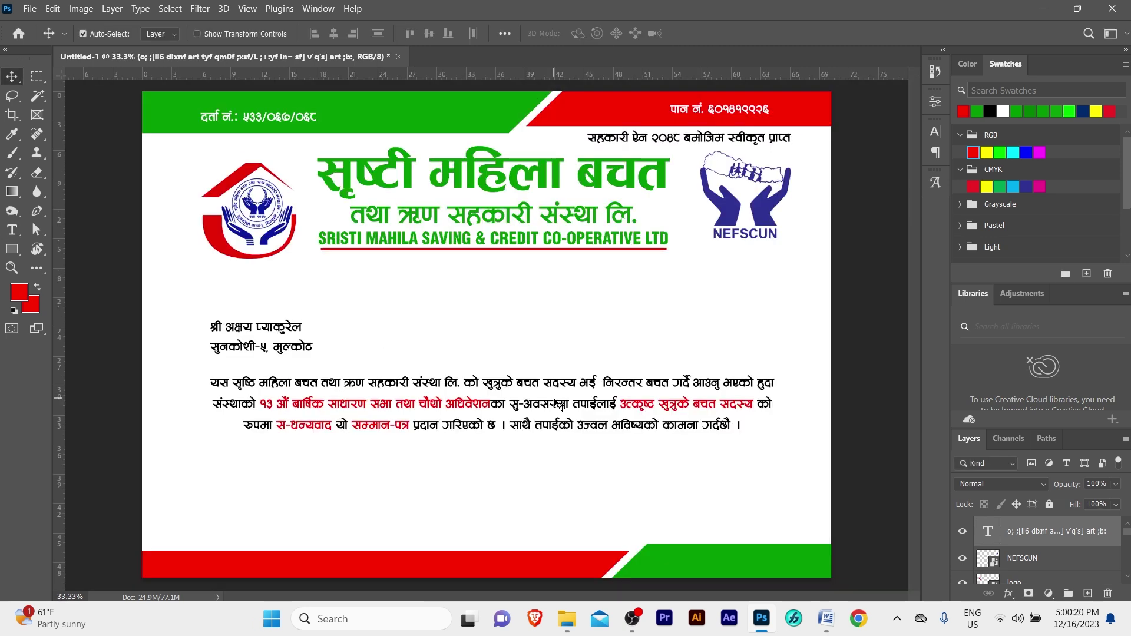
- Duplicate the address layer below the paragraph and select the manager's signature lines in Word
click(275, 341)
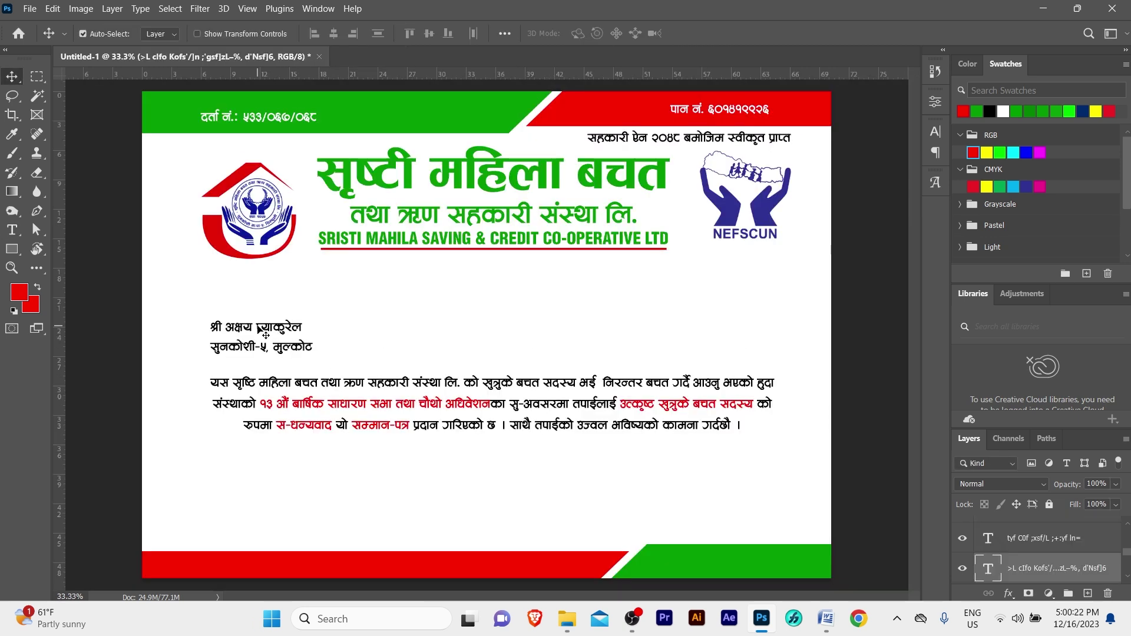
drag(260, 328, 255, 467)
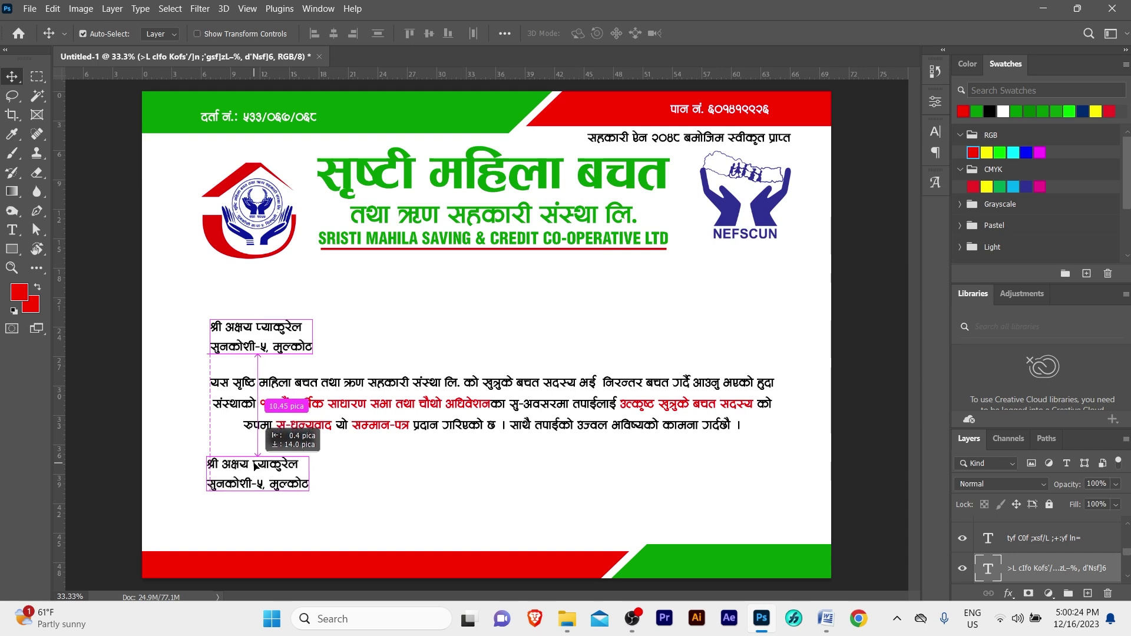
click(827, 619)
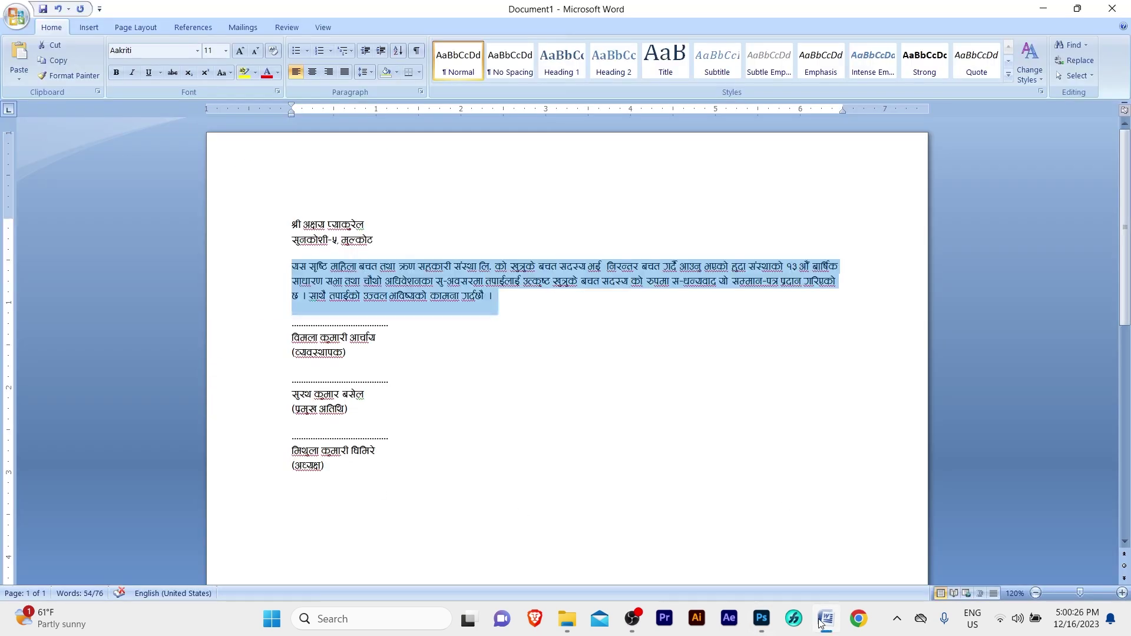
click(516, 384)
drag(359, 357, 271, 326)
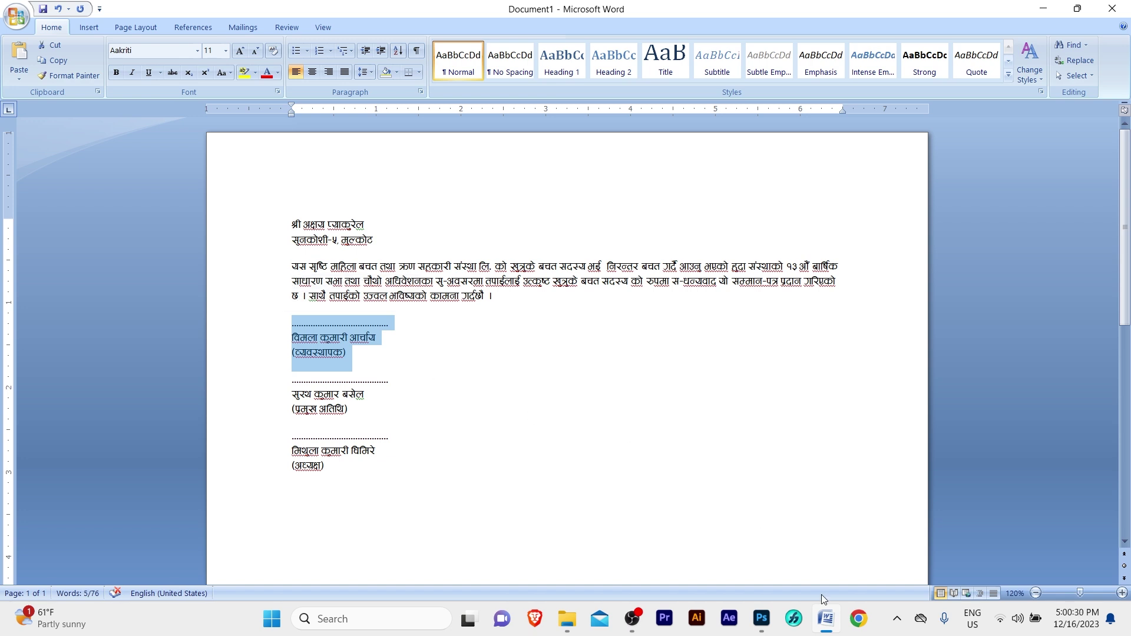
- Replace the copied address with the manager's signature, putting dots, name and title on separate lines
click(761, 618)
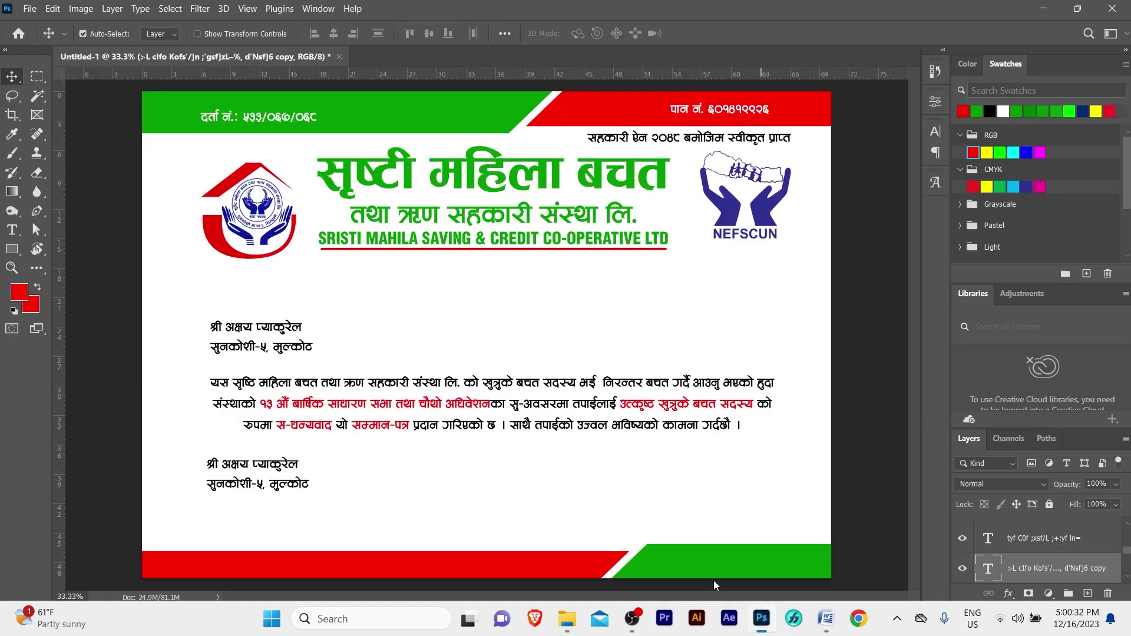
click(260, 487)
key(ctrl+a)
key(ctrl+v)
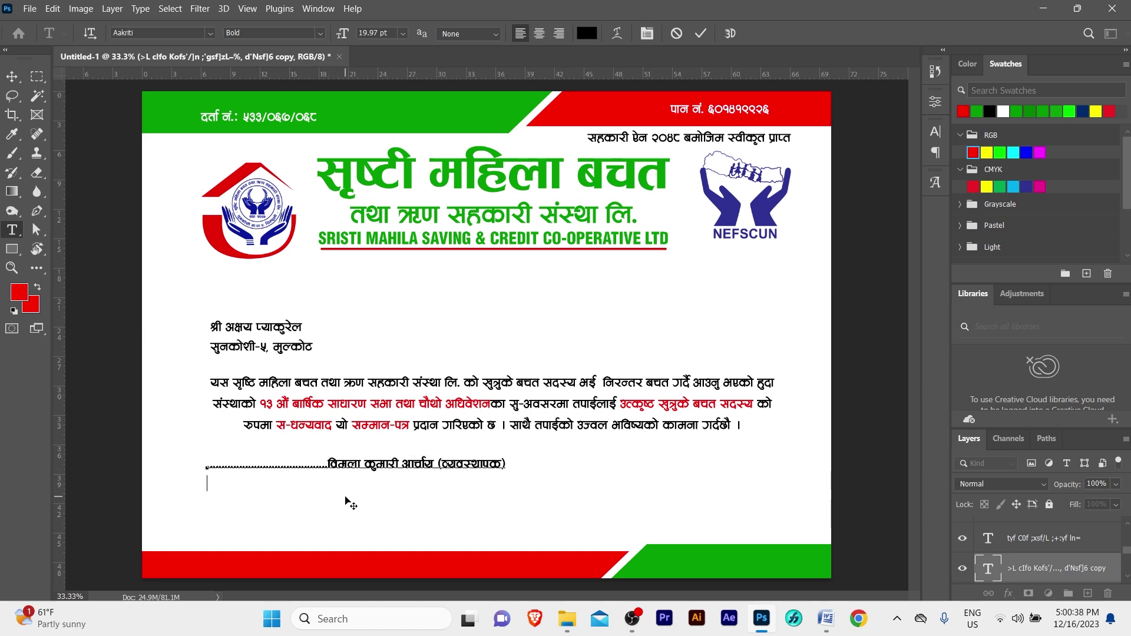
key(Return)
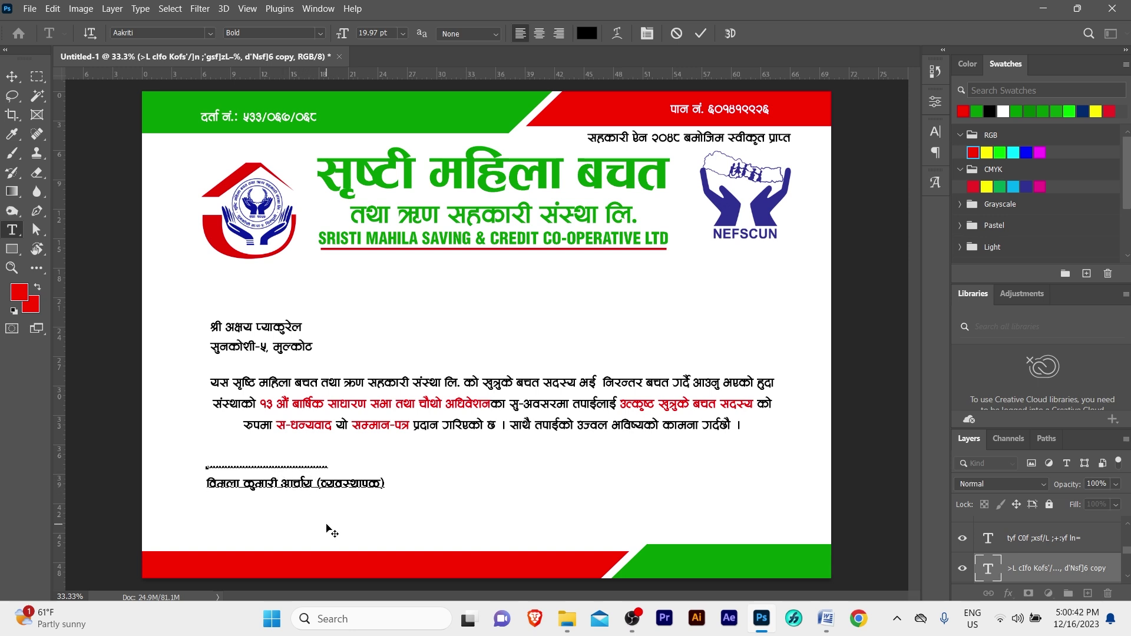
key(Return)
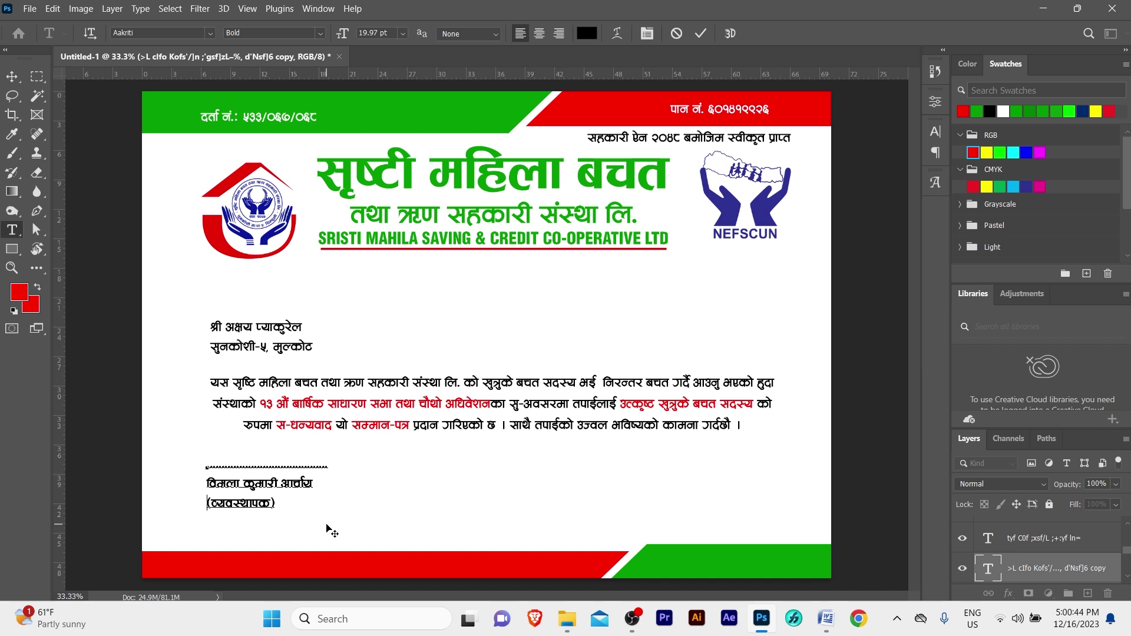
- Centre-align the signature lines and shift the block slightly right
key(ctrl)
key(ctrl+a)
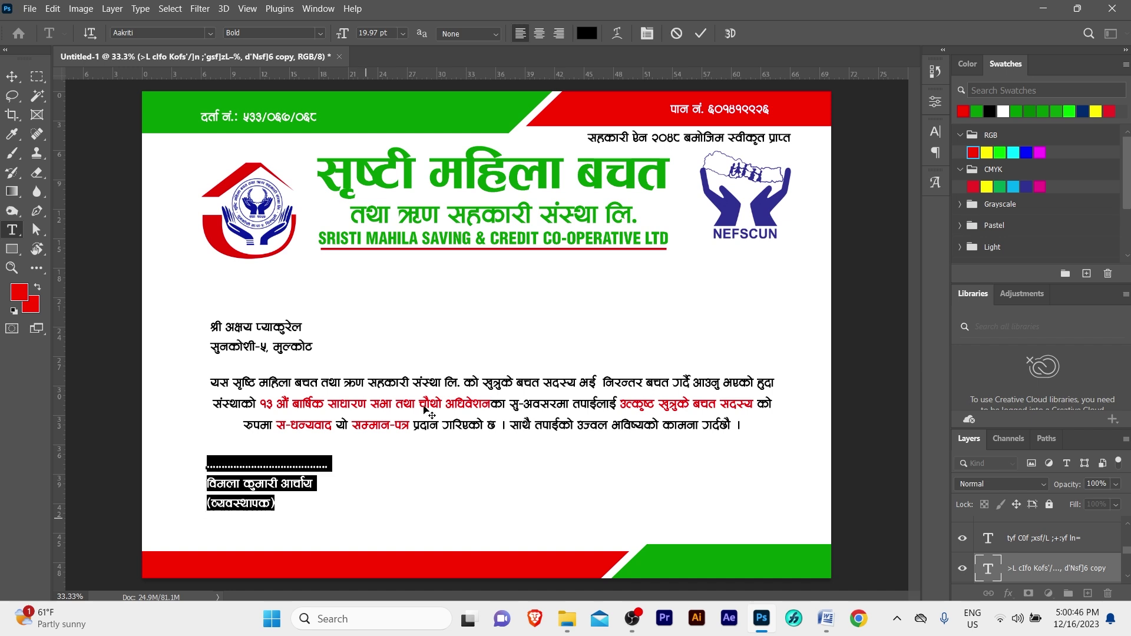
click(543, 34)
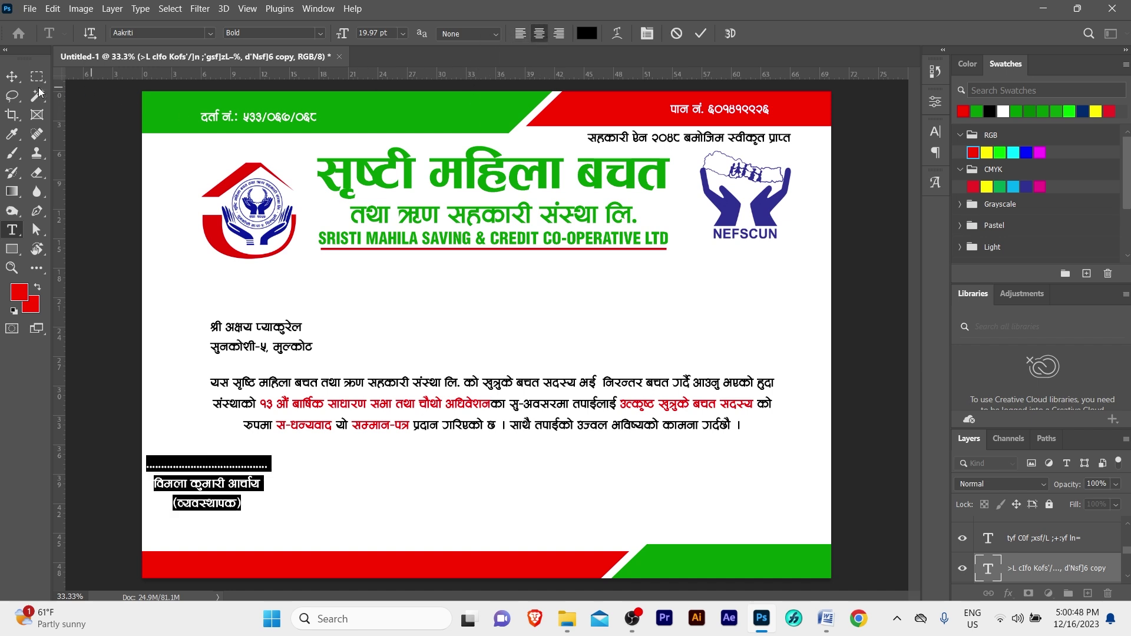
click(12, 77)
drag(192, 474, 242, 472)
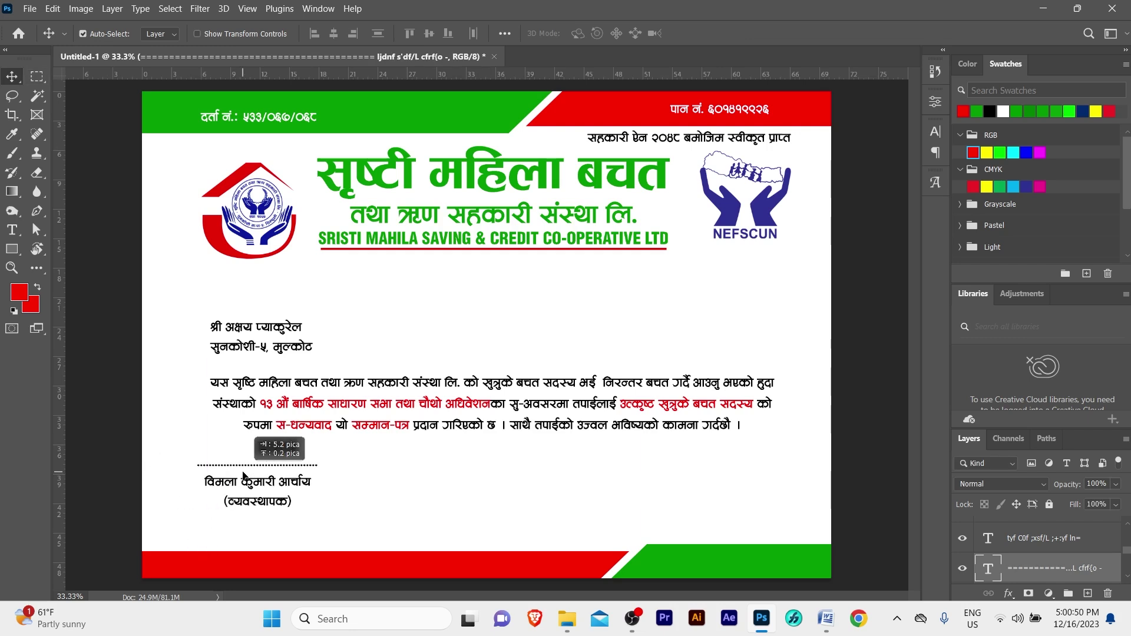
- Set the signature's leading to 19 pt in the Character panel
click(937, 131)
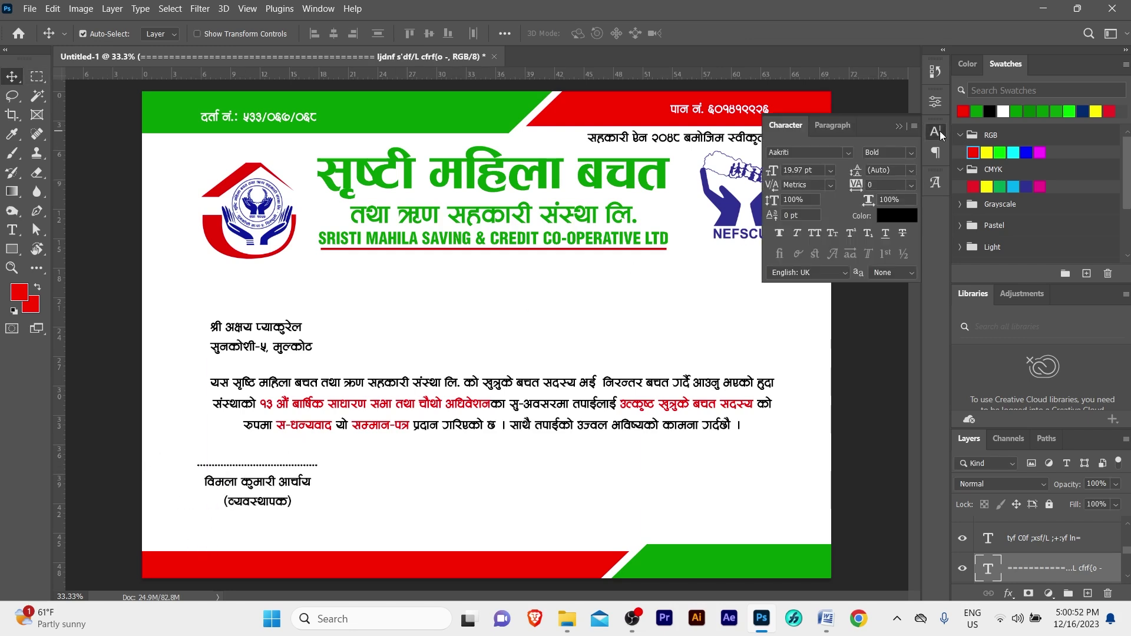
click(894, 172)
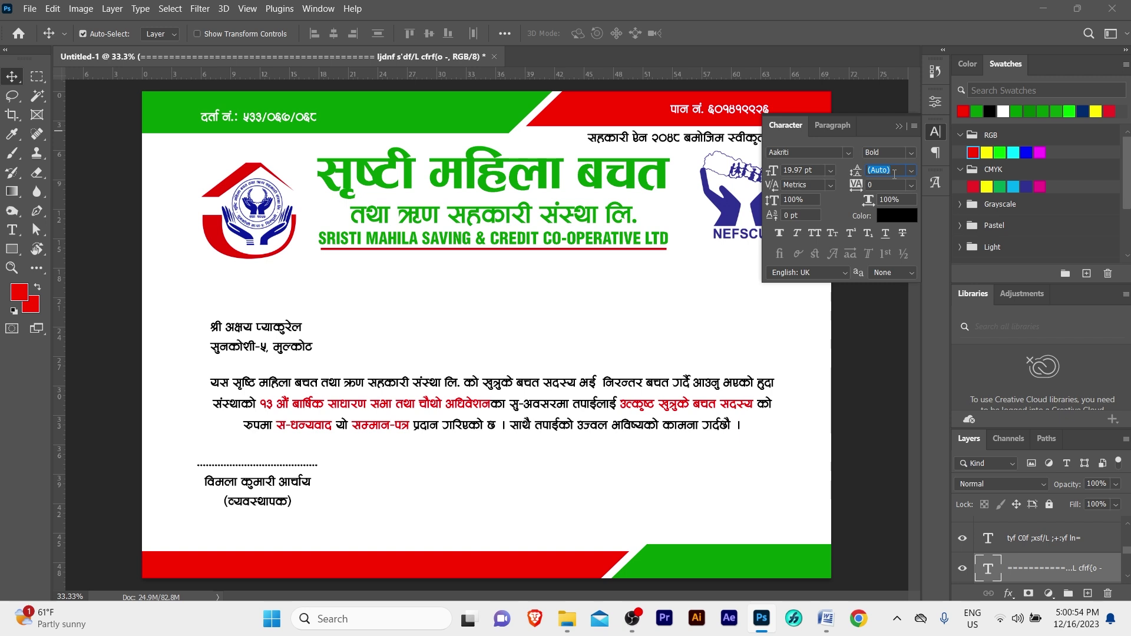
text(19)
key(Return)
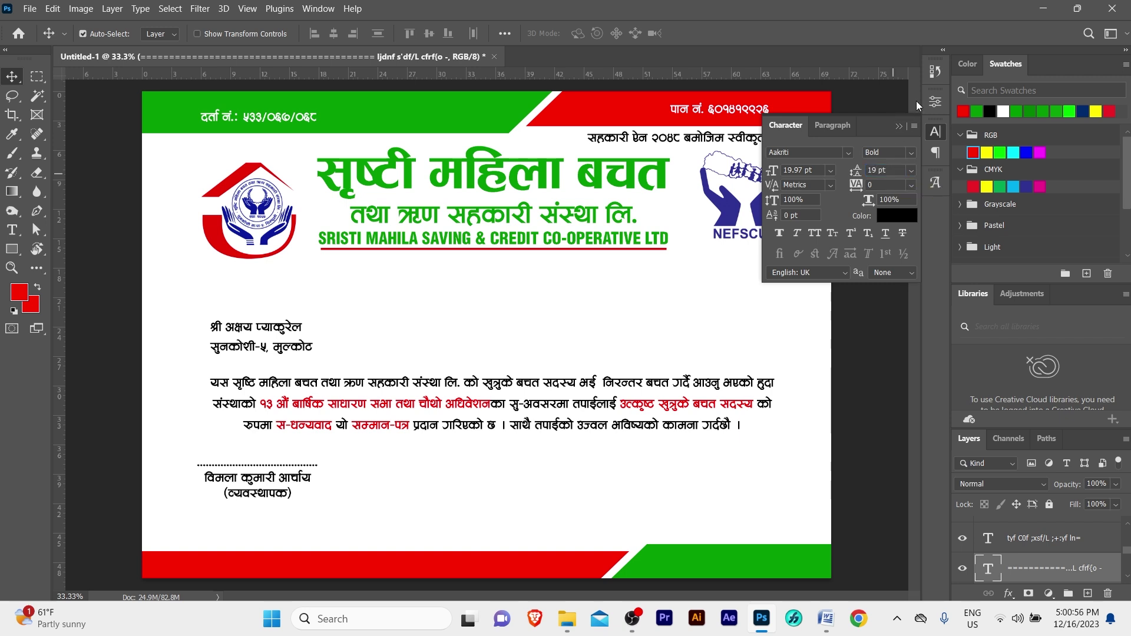
click(899, 128)
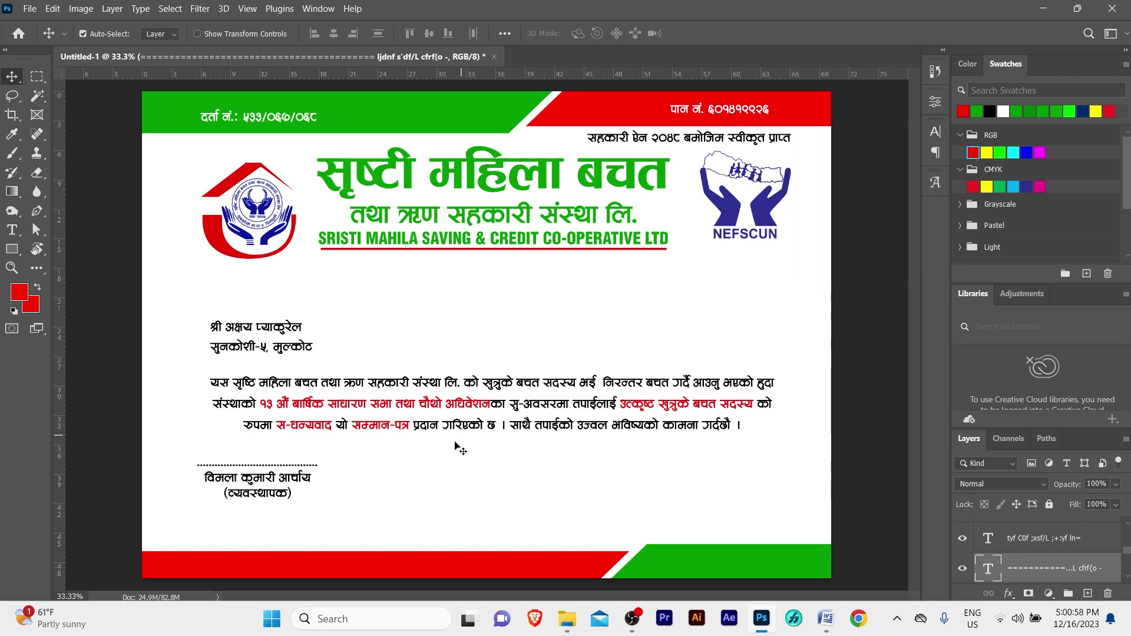
click(362, 464)
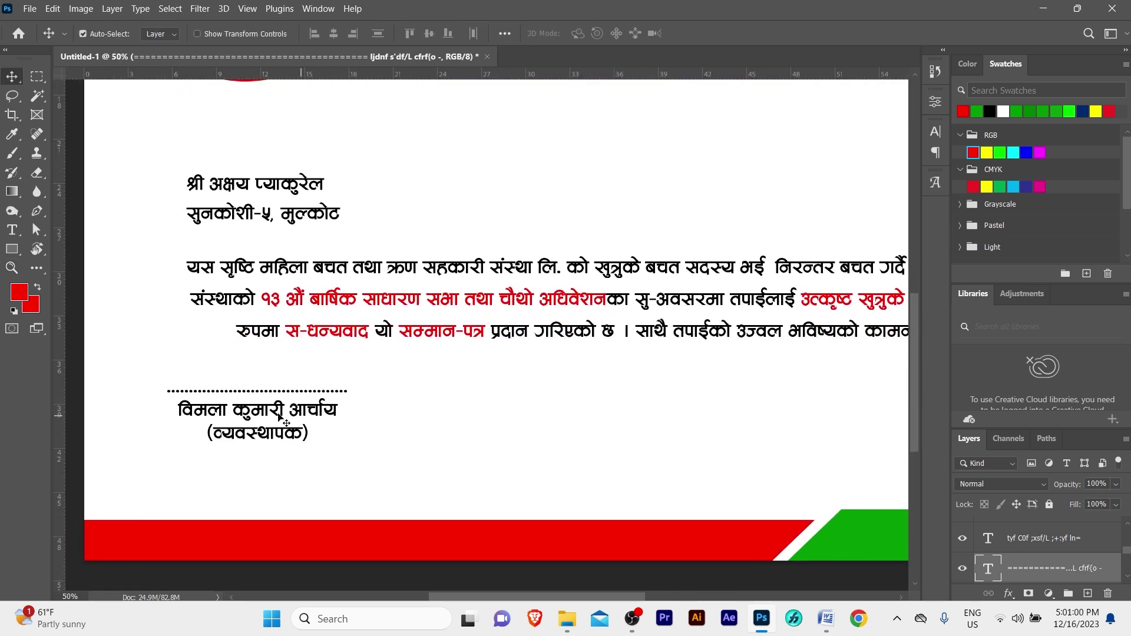
- Duplicate the signature block further to the right
mouse_move(259, 408)
mouse_down()
mouse_move(279, 428)
mouse_move(652, 415)
mouse_up()
key(z)
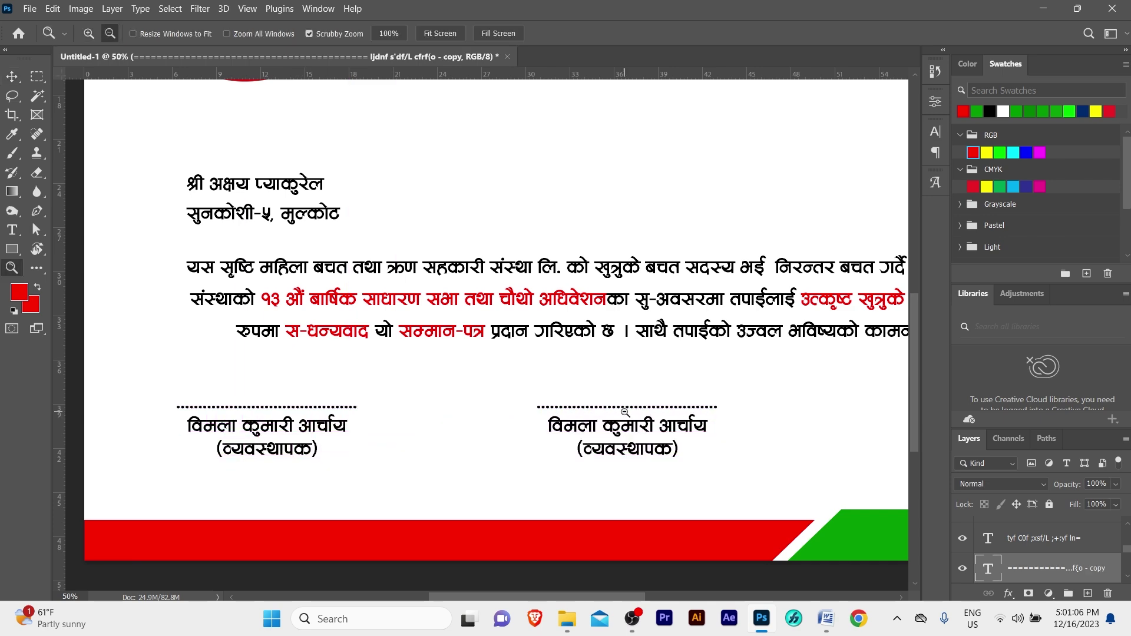
key(ctrl+minus)
key(v)
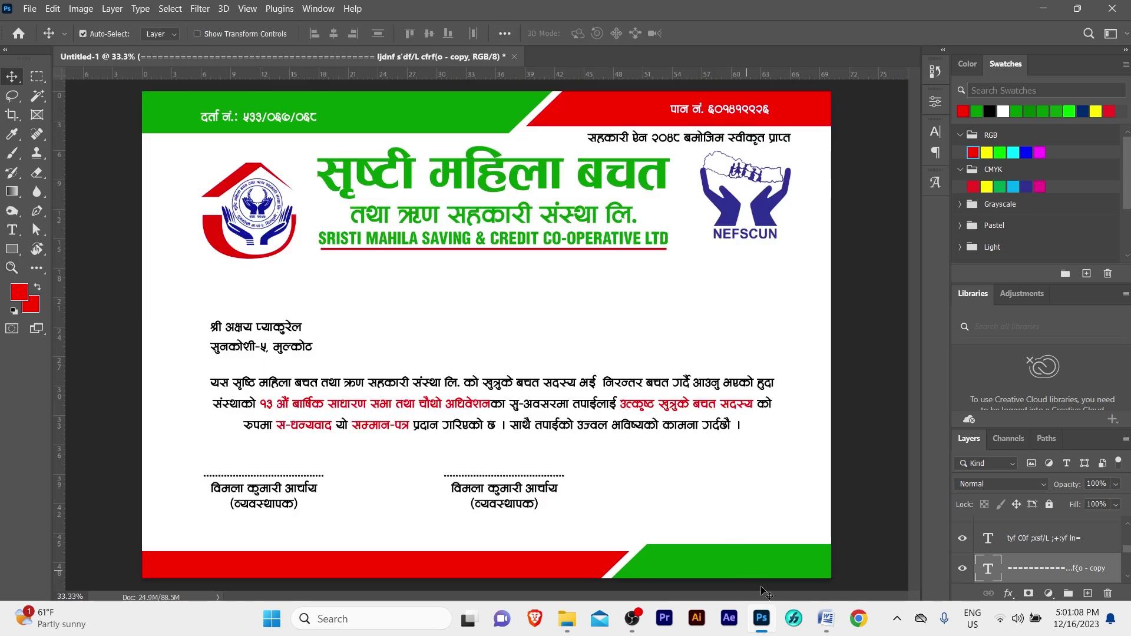
- Paste the chief guest's name and (प्रमुख अतिथि) title from Word into the second signature
click(826, 619)
click(379, 378)
drag(379, 412, 275, 392)
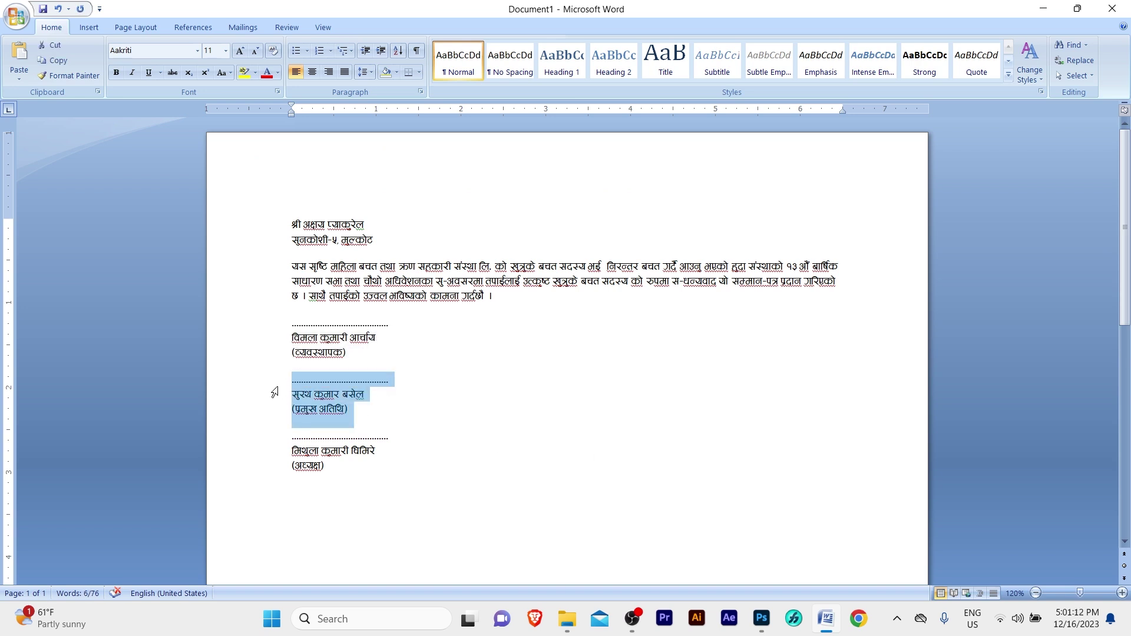
key(ctrl+c)
click(761, 618)
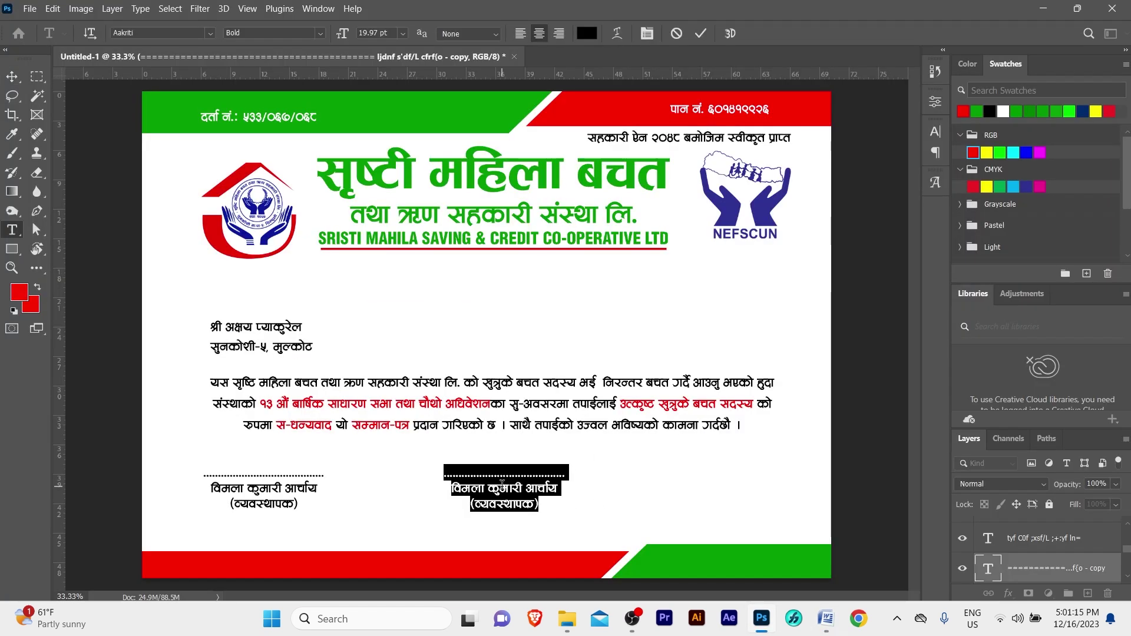
key(ctrl+v)
key(ctrl+Return)
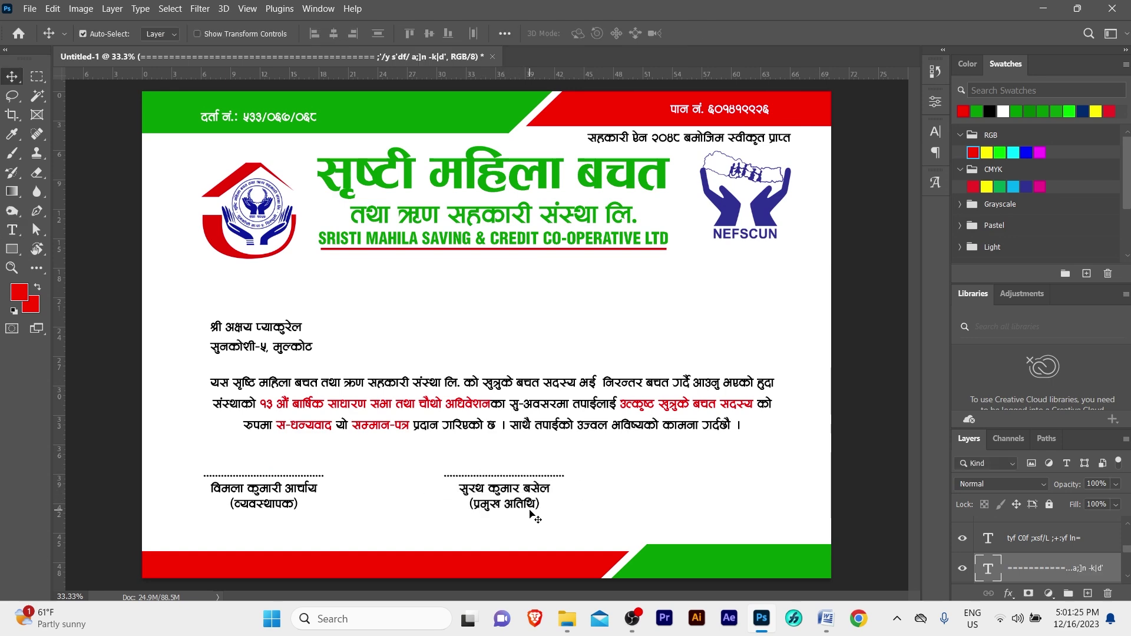
- Paste the chairperson's name and (अध्यक्ष) title from Word into the third signature
click(825, 619)
drag(330, 474, 275, 448)
key(ctrl+c)
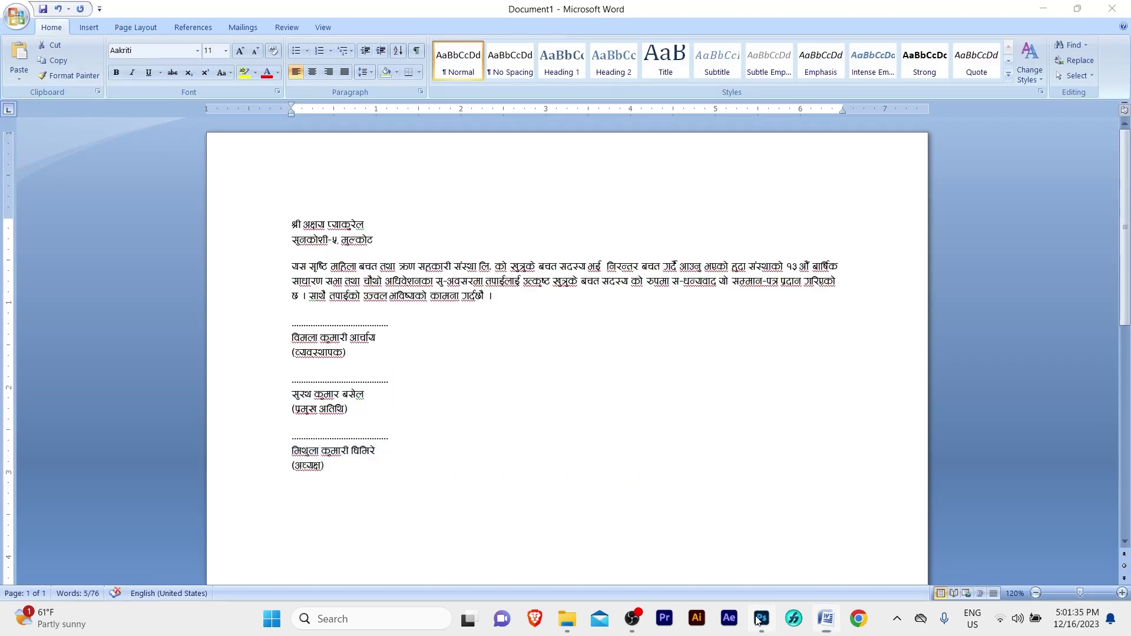
click(761, 618)
click(666, 488)
key(ctrl+v)
key(ctrl+Return)
key(v)
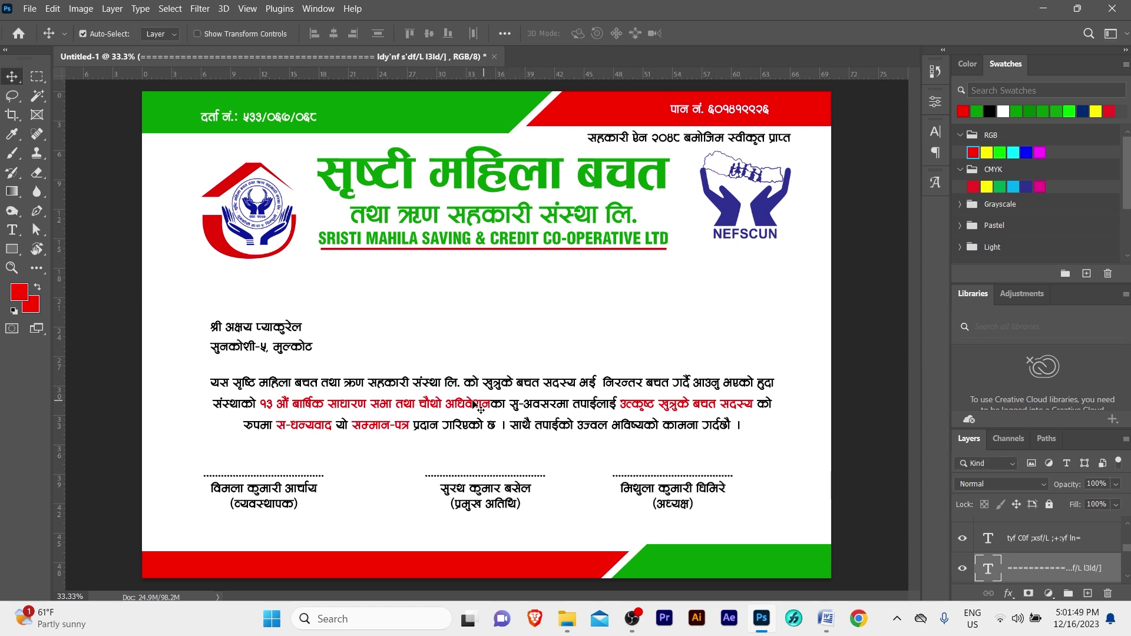
- Centre the body paragraph horizontally on the page
click(426, 407)
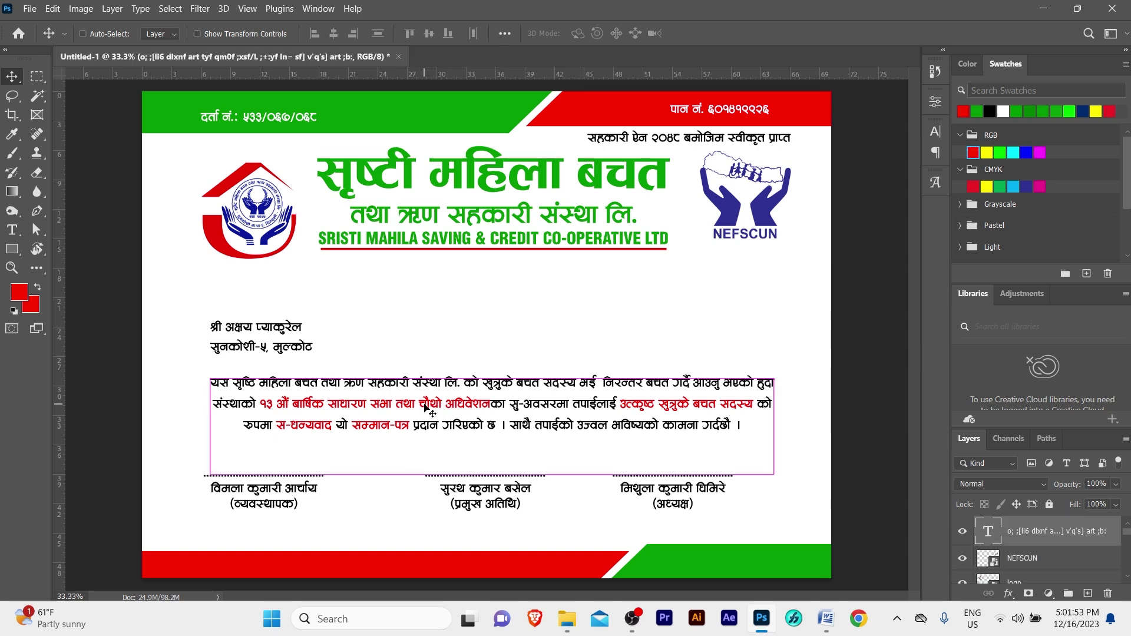
key(ctrl+a)
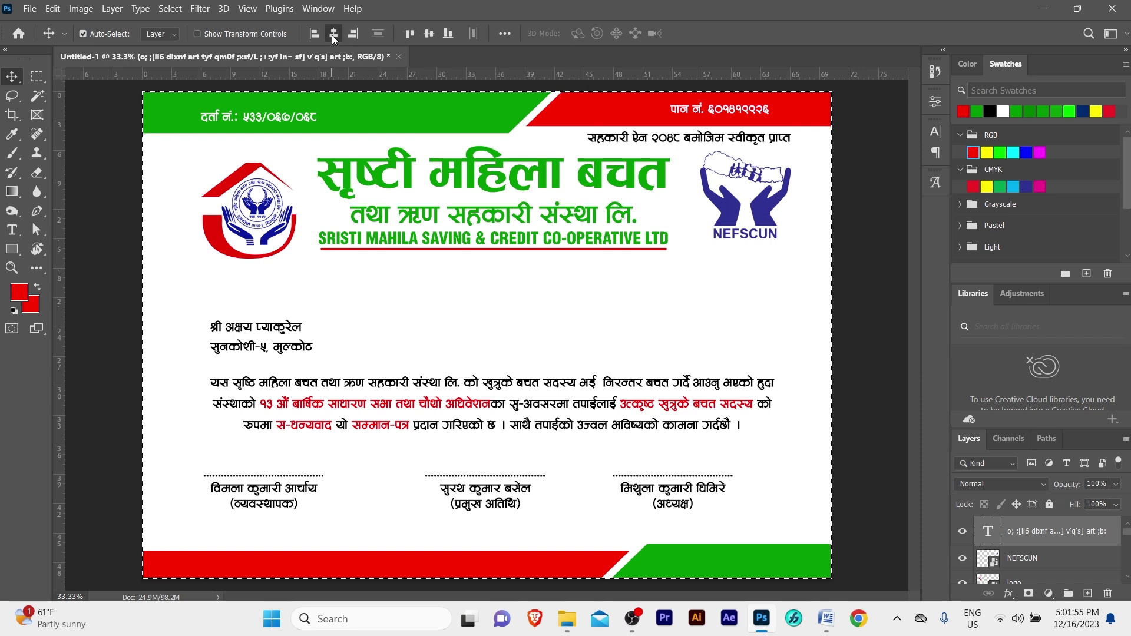
click(334, 34)
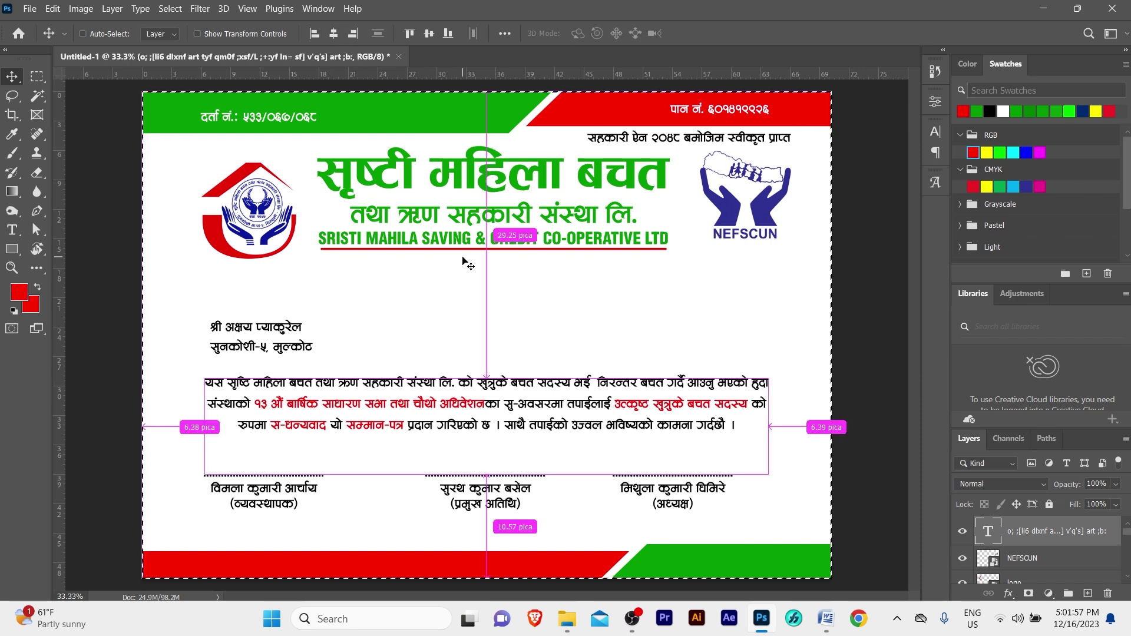
key(ctrl+d)
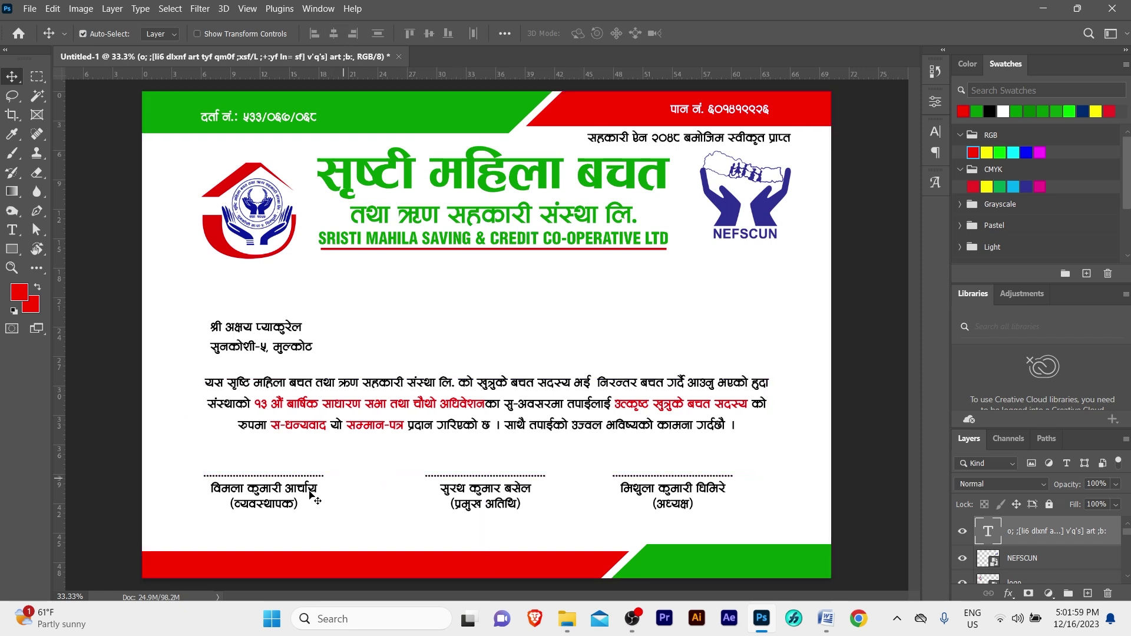
- Align the left and right signature blocks with the paragraph's left and right edges
mouse_move(284, 493)
mouse_down()
mouse_move(300, 494)
mouse_move(292, 408)
mouse_up()
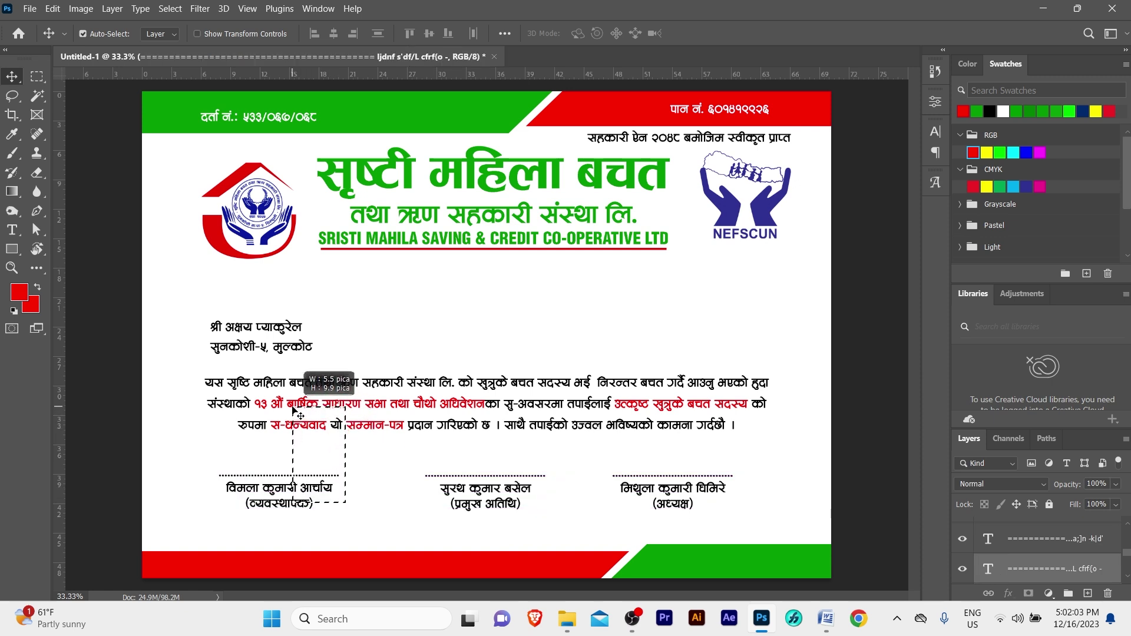
drag(293, 408, 292, 408)
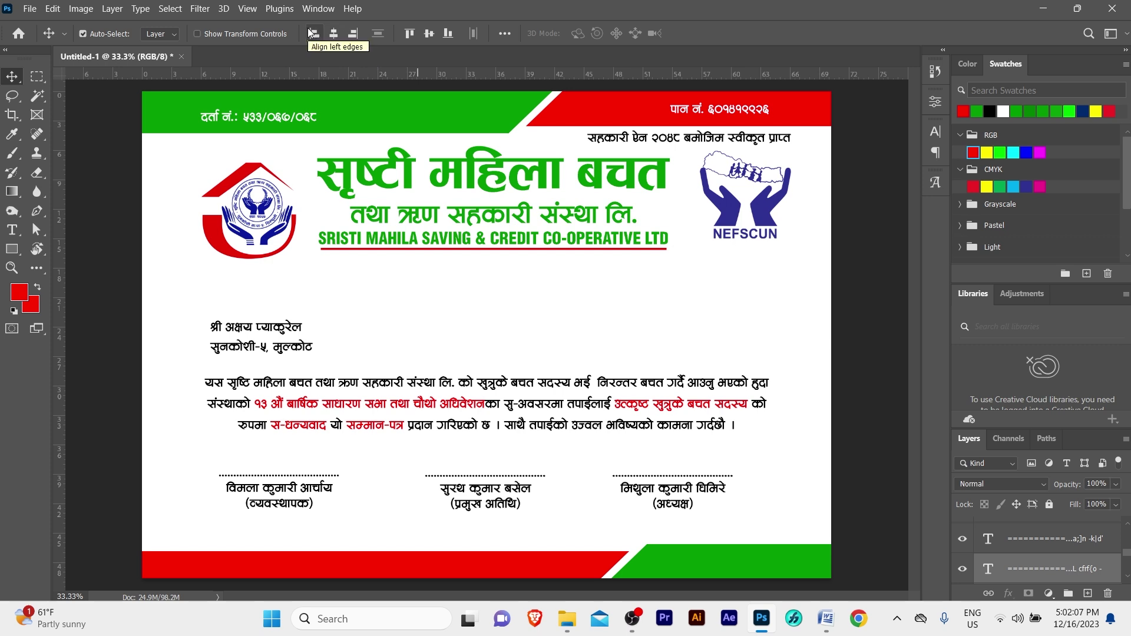
click(313, 35)
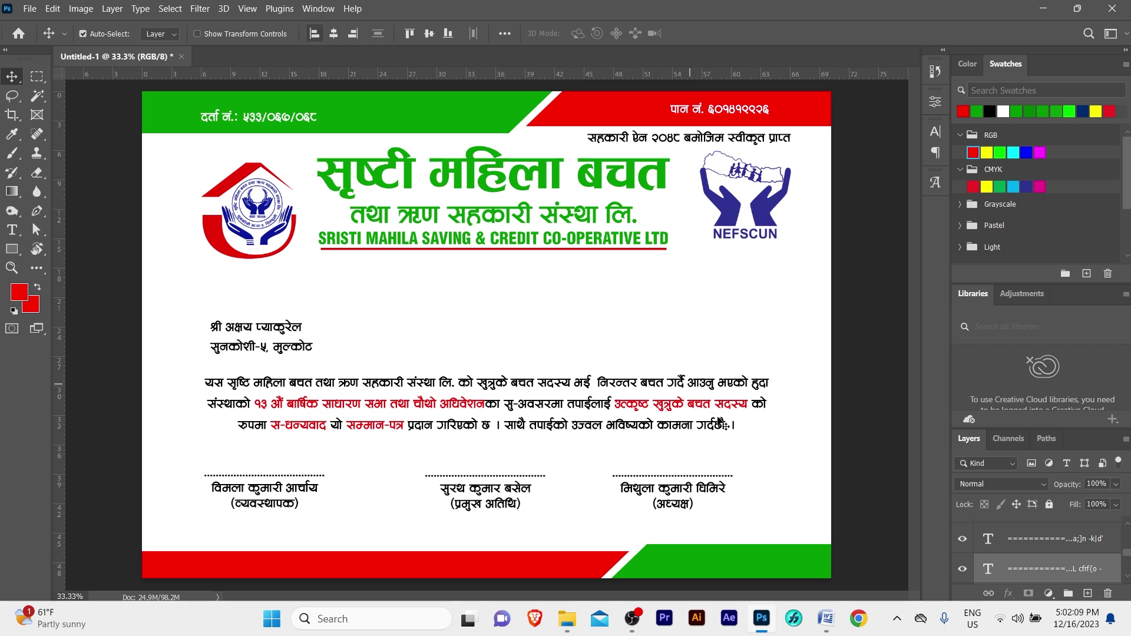
mouse_move(740, 491)
mouse_down()
mouse_move(683, 410)
mouse_move(666, 406)
mouse_up()
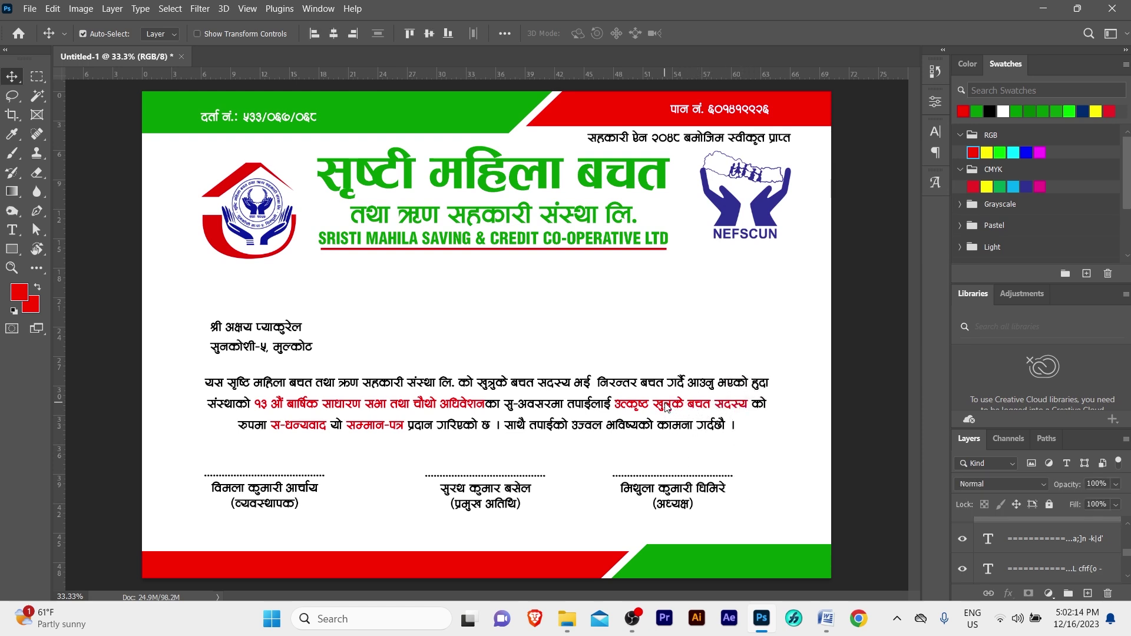
click(353, 34)
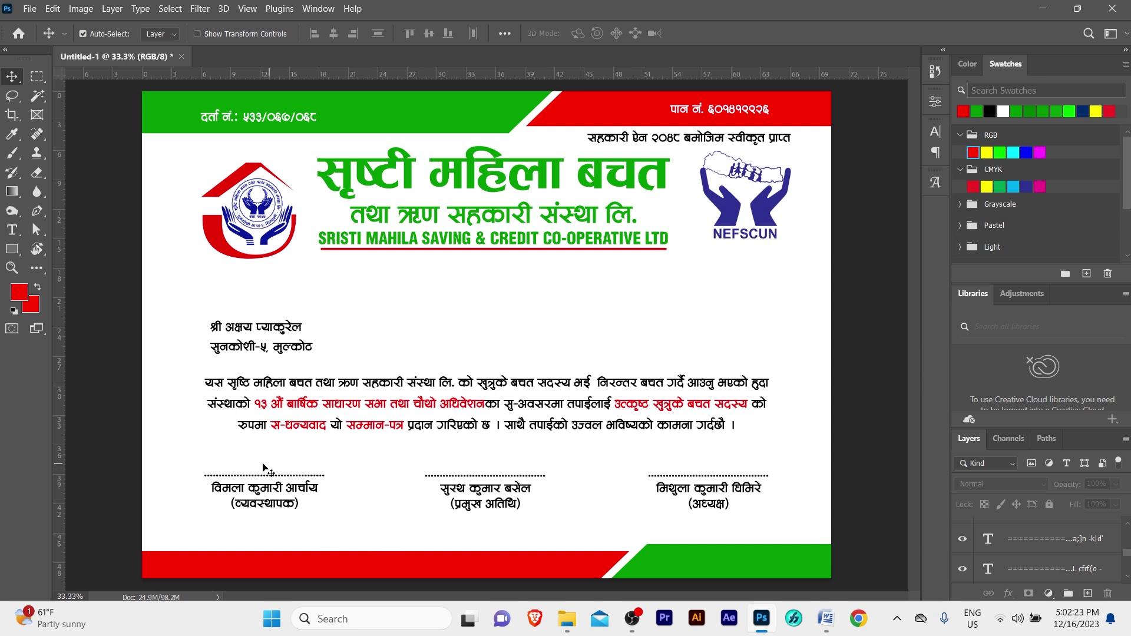
- Distribute the three signature blocks evenly by horizontal centres
drag(263, 467, 709, 500)
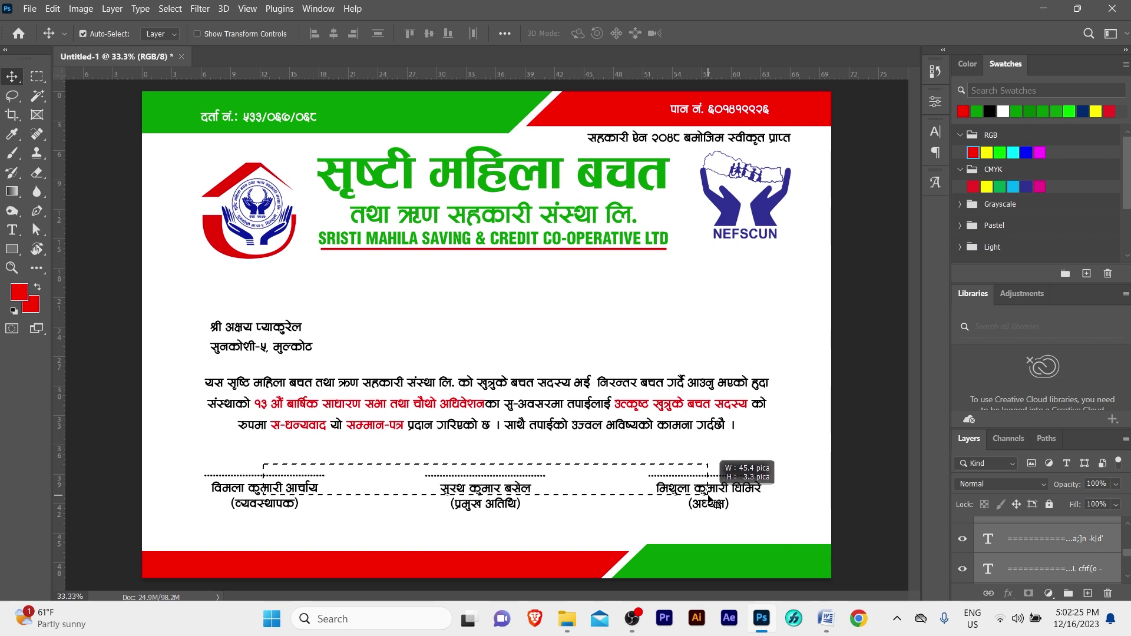
drag(710, 499, 710, 499)
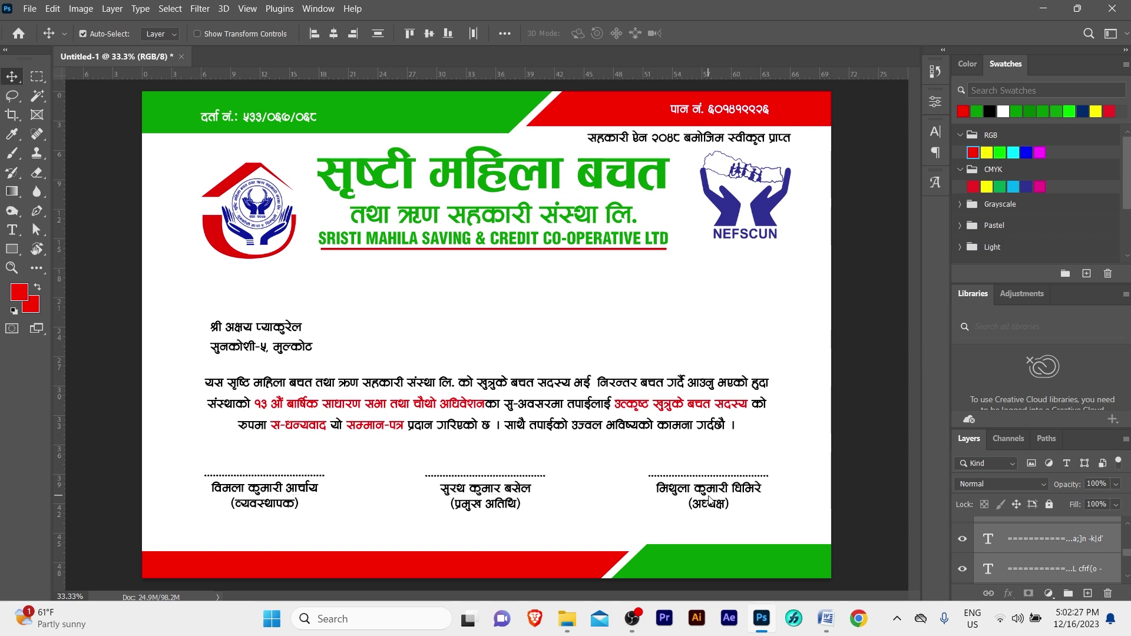
click(474, 34)
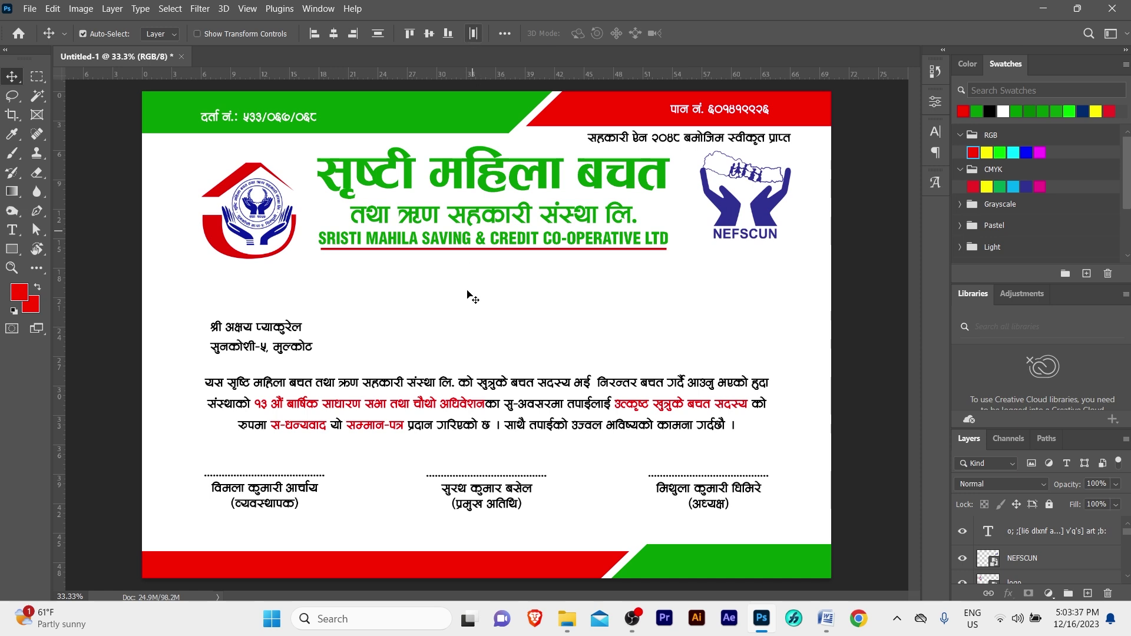
click(335, 481)
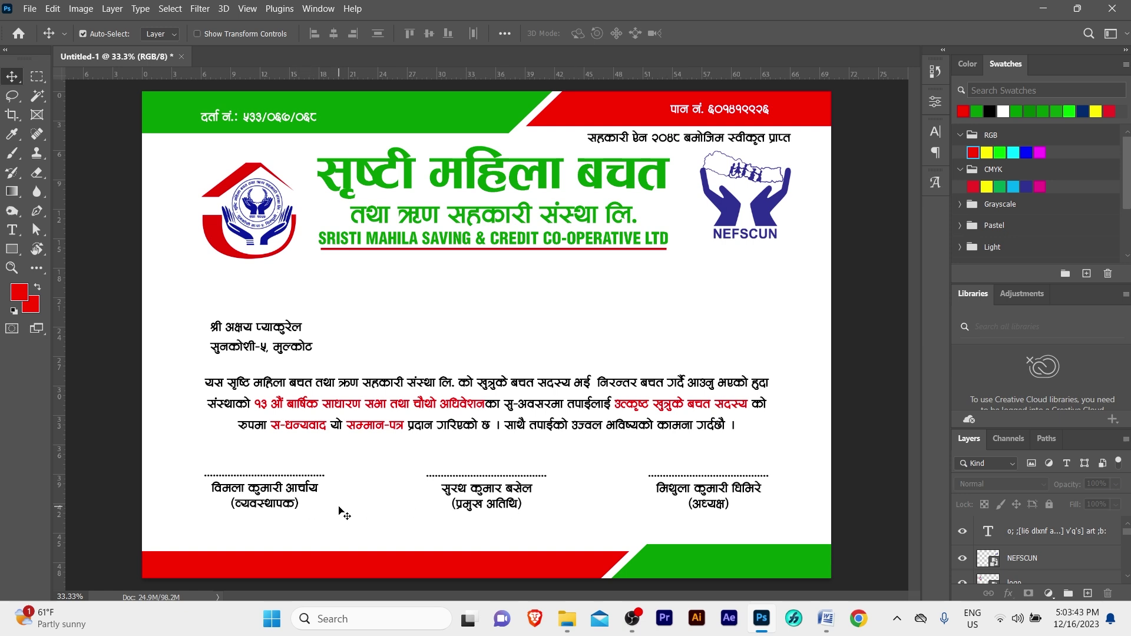
- Align the three signature blocks by their top edges
drag(174, 469, 698, 500)
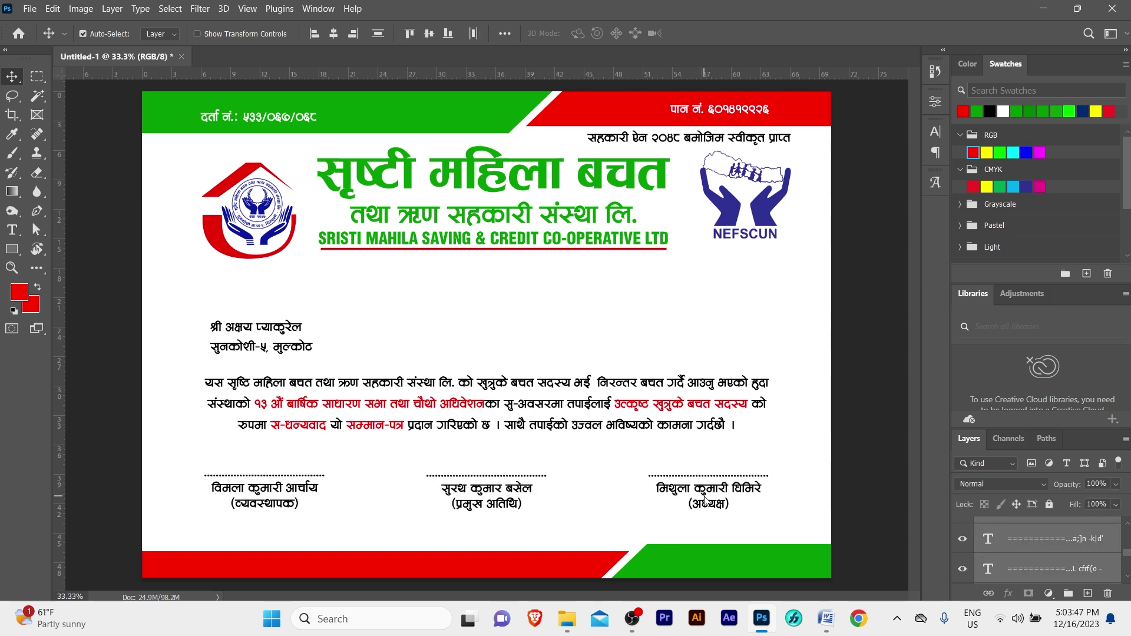
click(411, 33)
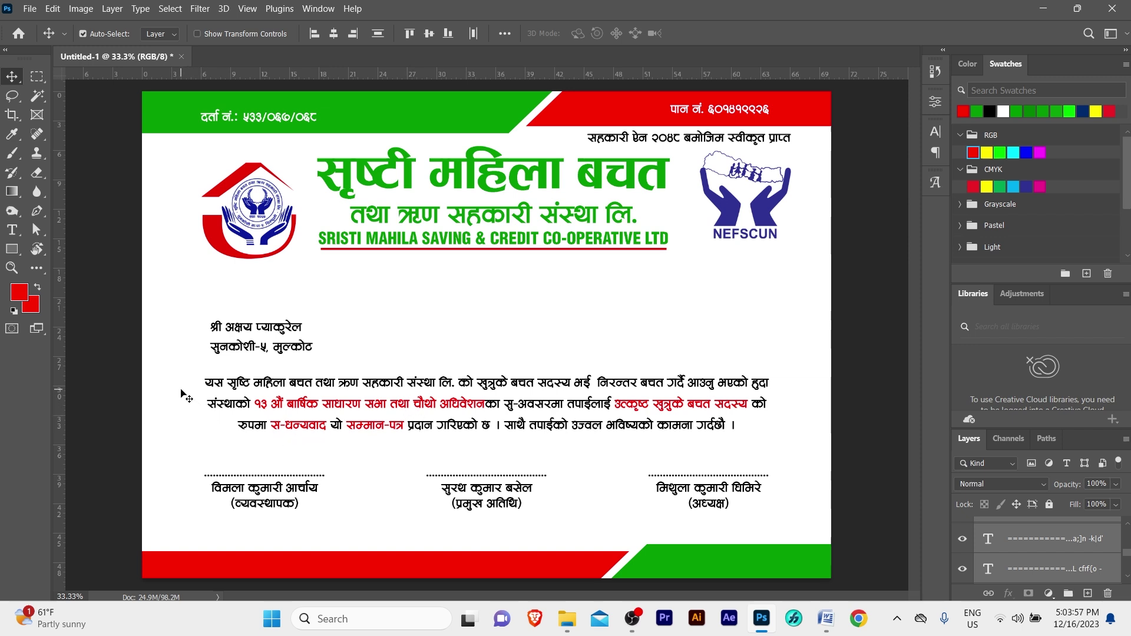
click(488, 272)
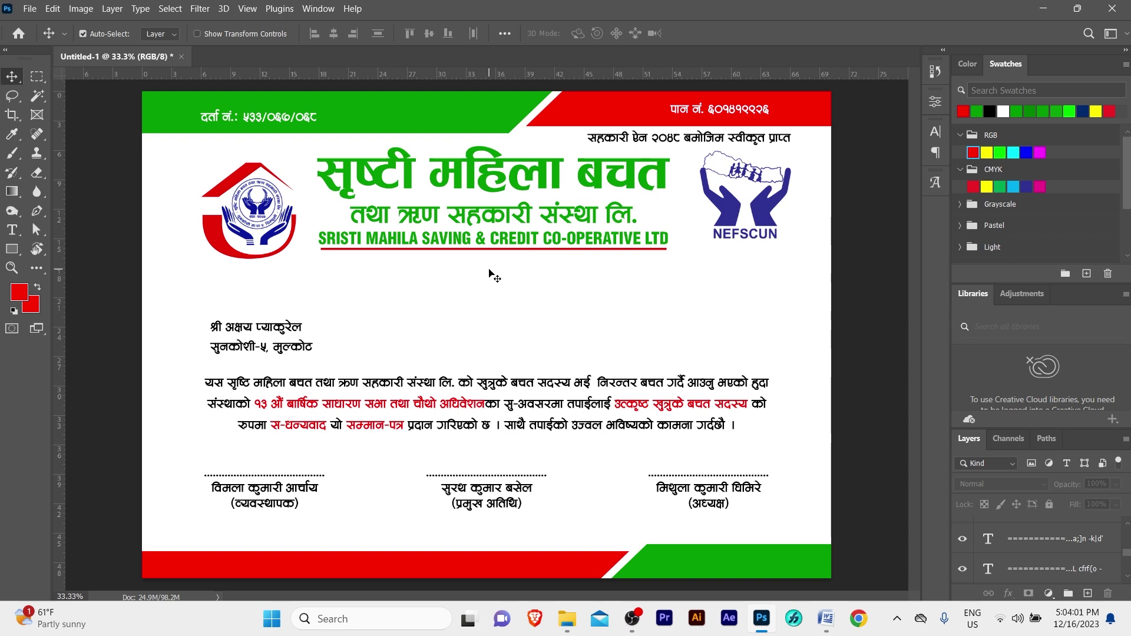
- Duplicate the green Nepali title below and shrink the copy to about half size
click(467, 171)
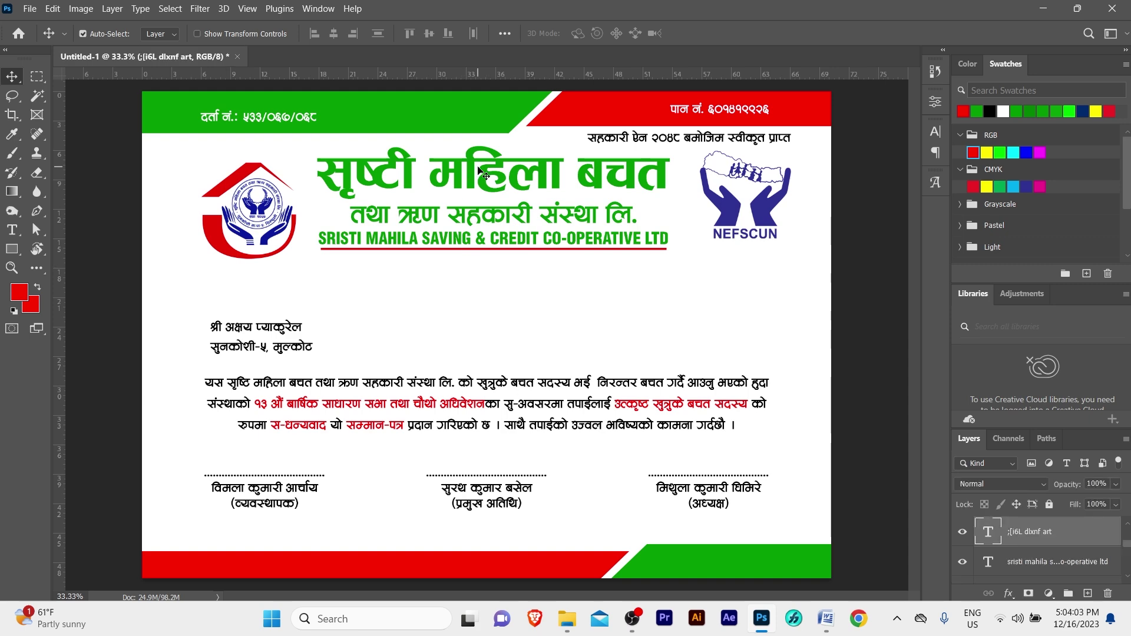
drag(478, 165, 499, 279)
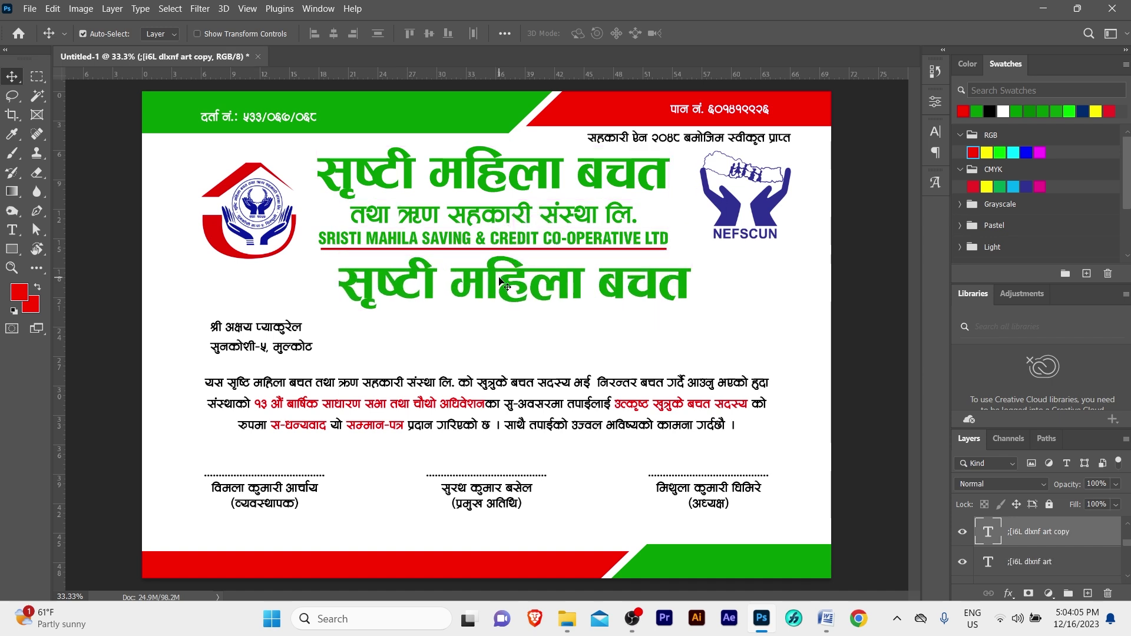
key(ctrl+t)
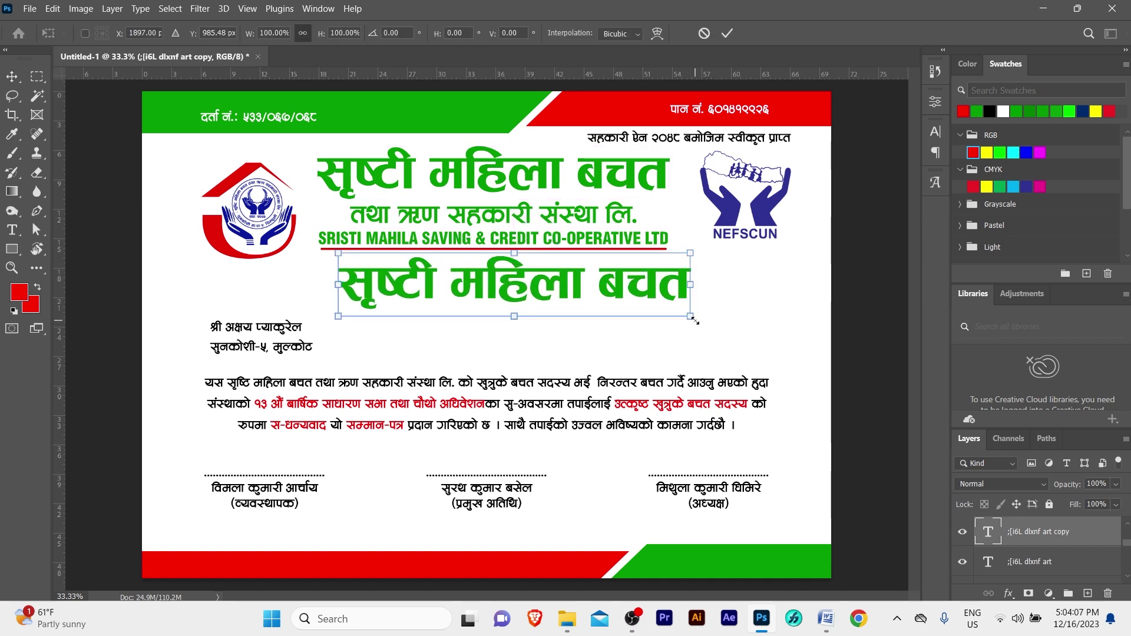
drag(695, 321, 526, 302)
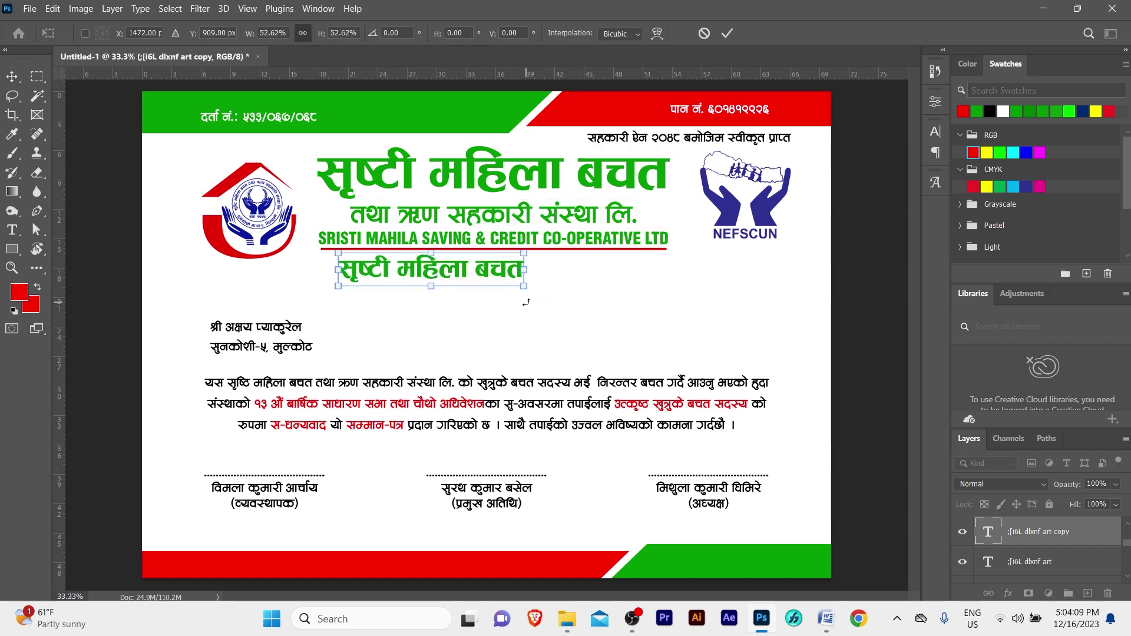
key(Return)
drag(481, 272, 521, 289)
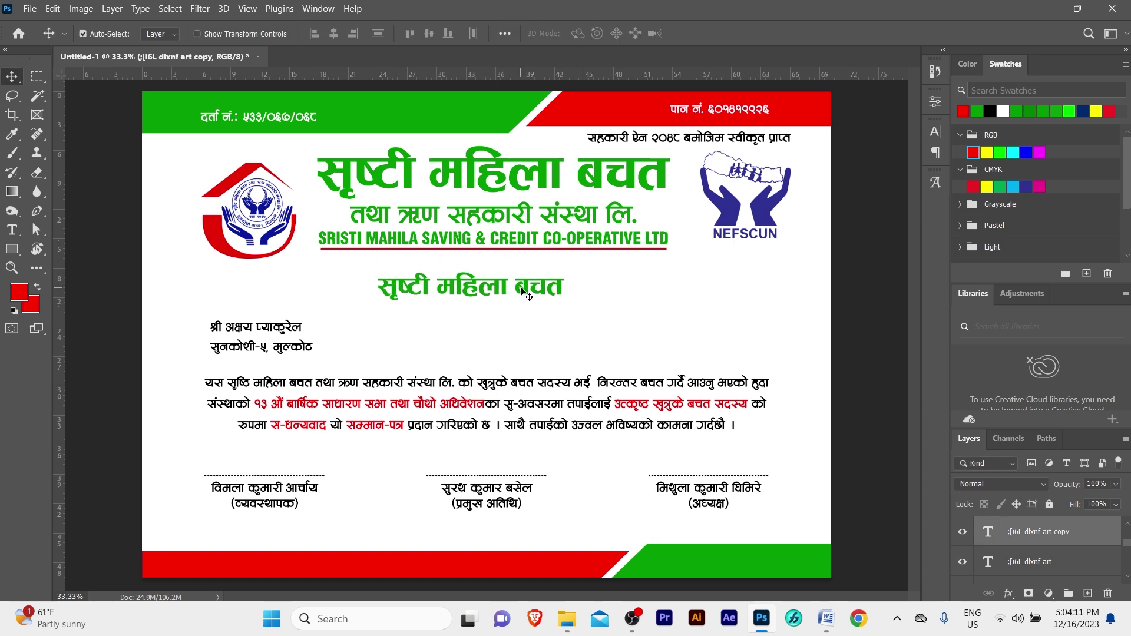
- Retype the copied title as सम्मान-पत्र and shift it right
double_click(521, 287)
text(;)
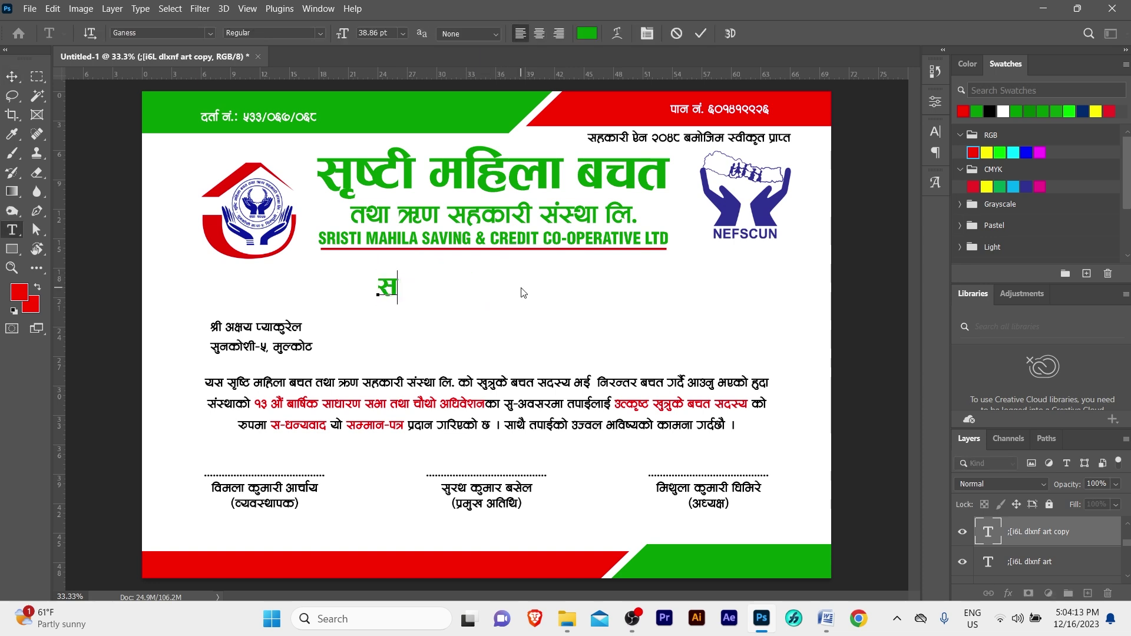
text(Ddfg k)
key(BackSpace)
key(BackSpace)
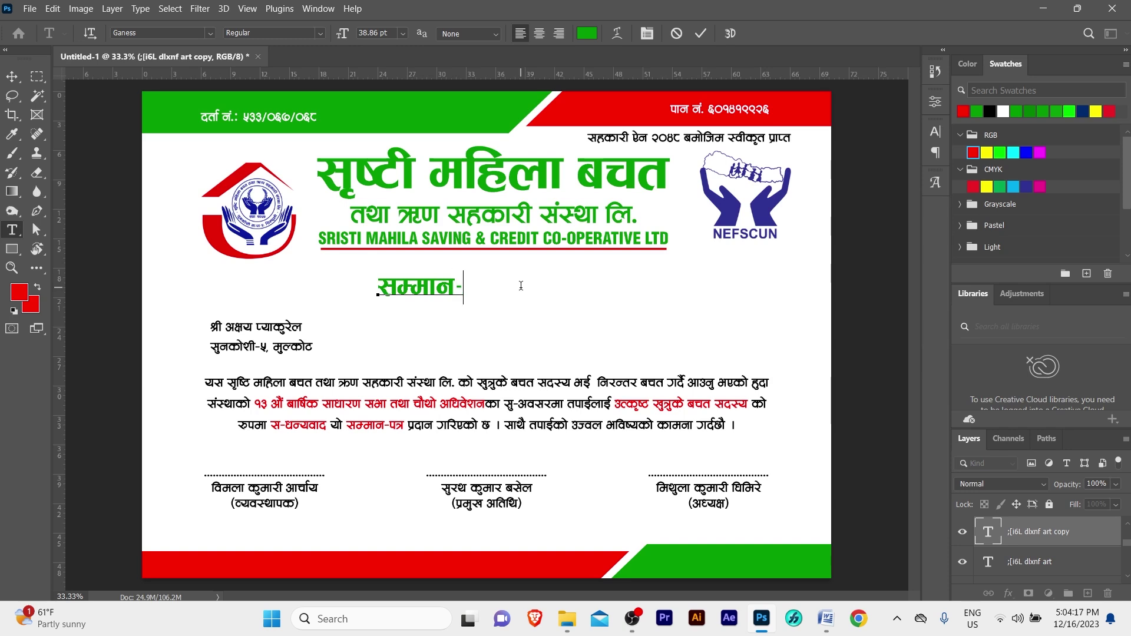
text(kq)
key(ctrl+Return)
key(v)
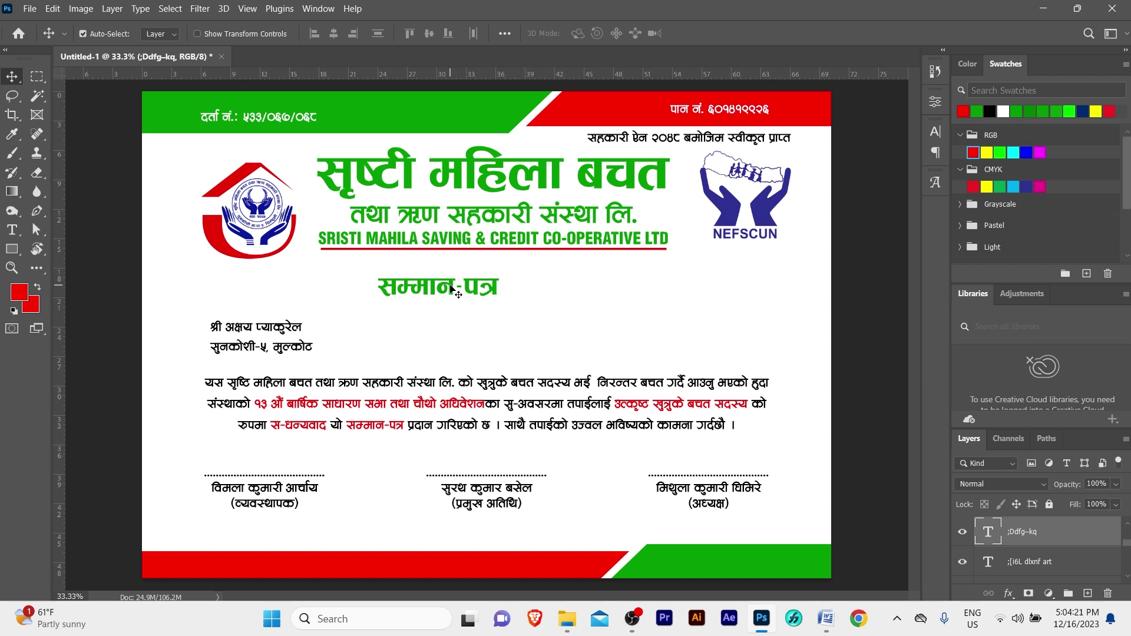
drag(452, 289, 472, 287)
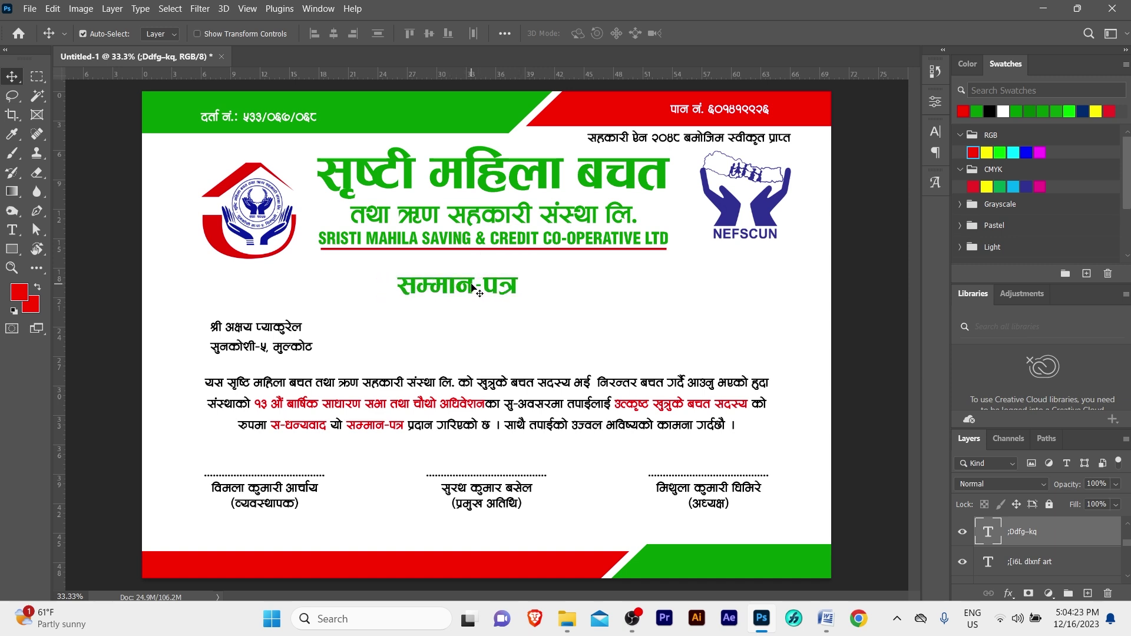
- Enlarge the सम्मान-पत्र title, apply the red swatch and centre it on the page
key(ctrl+t)
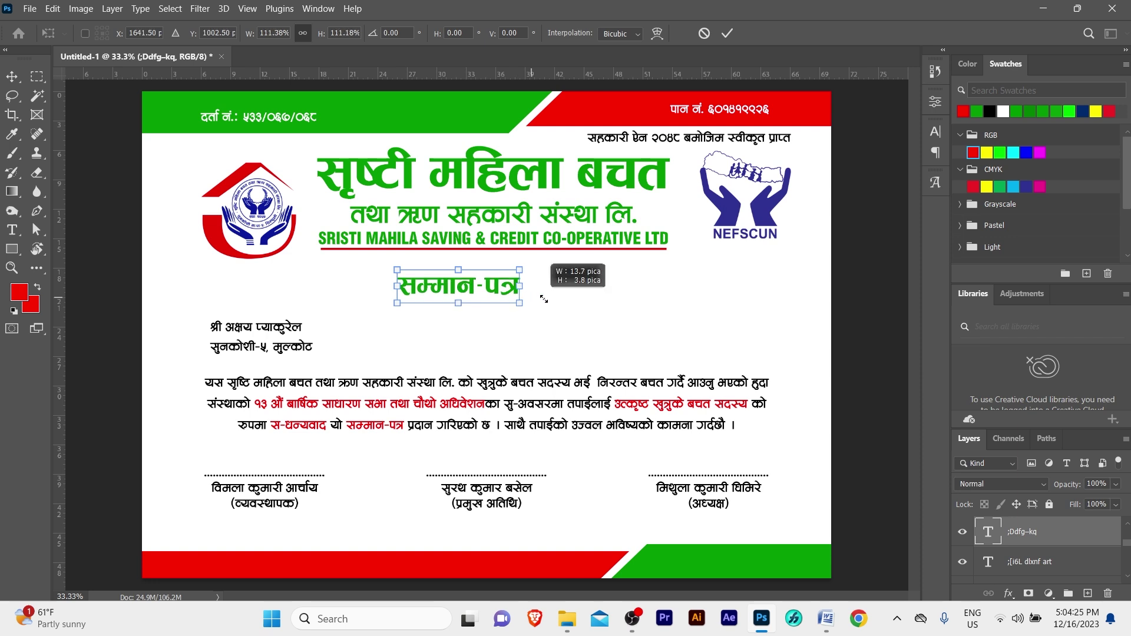
drag(517, 299, 554, 303)
key(Return)
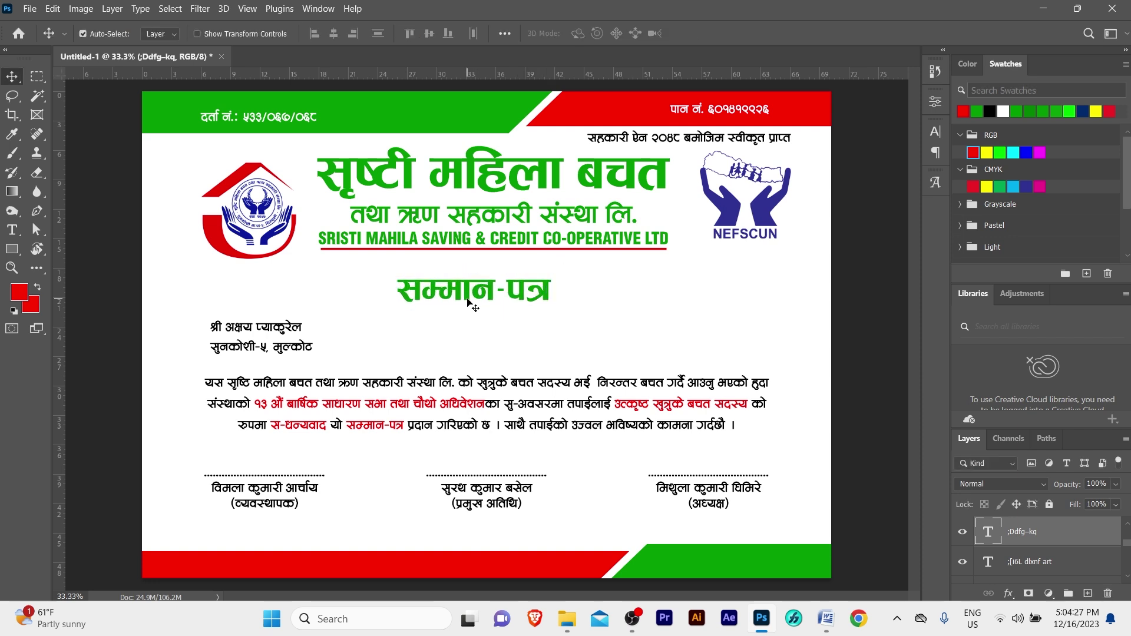
drag(468, 299, 472, 290)
drag(964, 109, 551, 278)
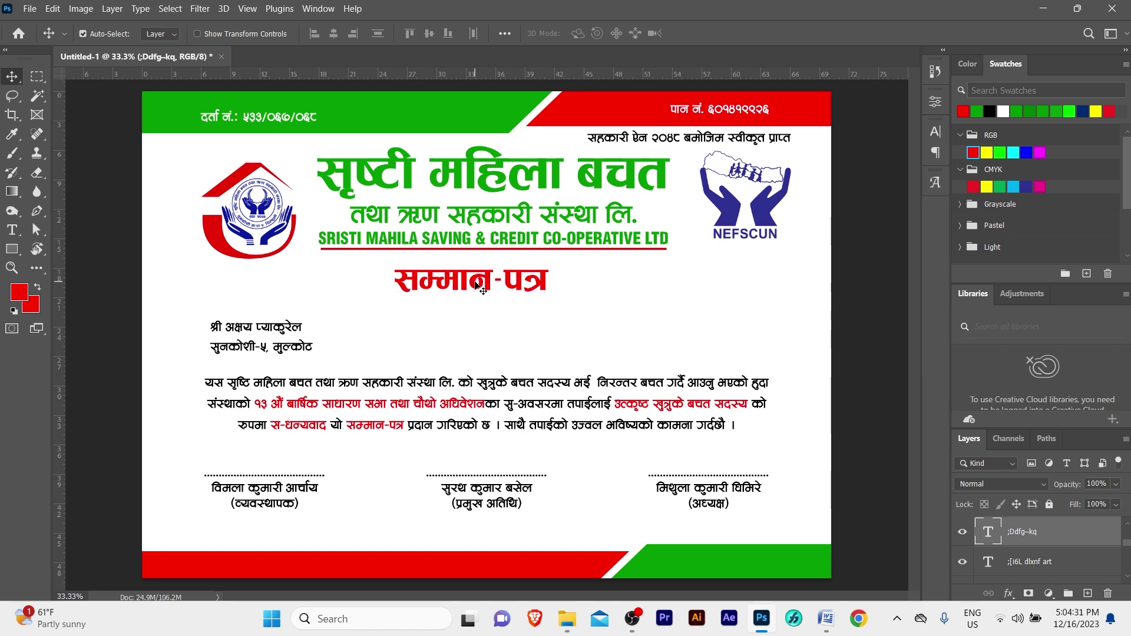
key(ctrl+a)
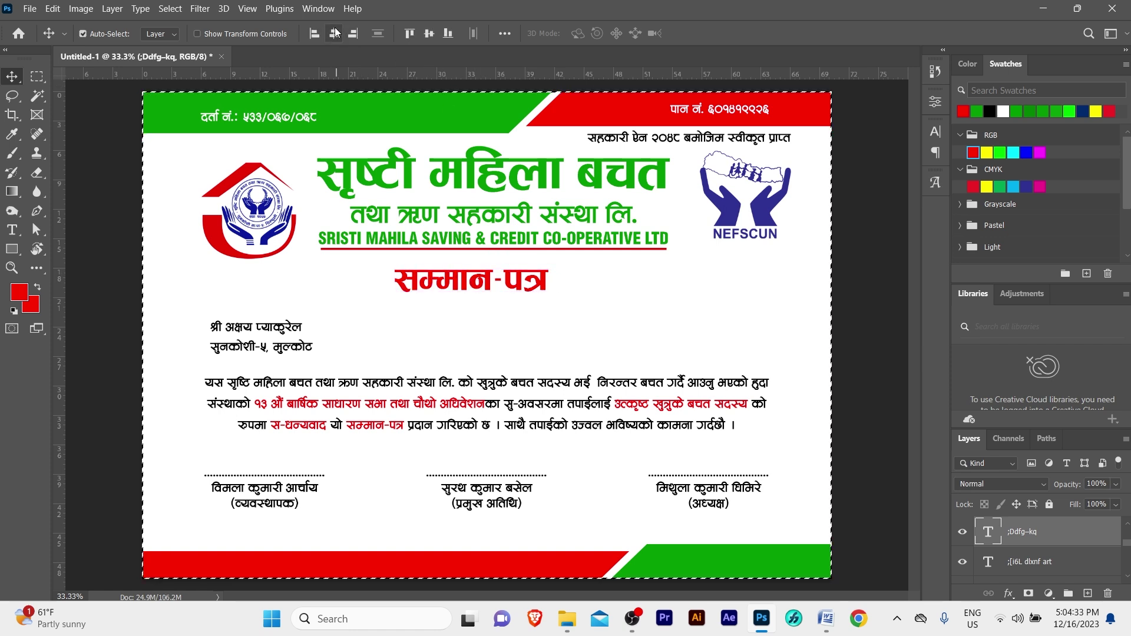
click(335, 33)
key(ctrl+d)
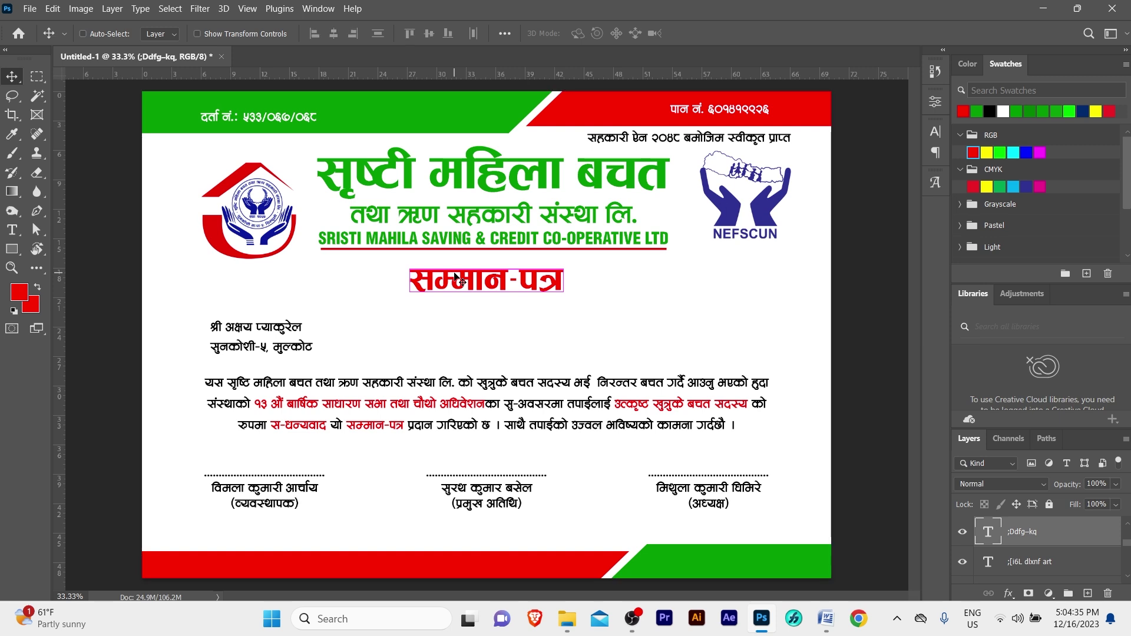
key(ctrl)
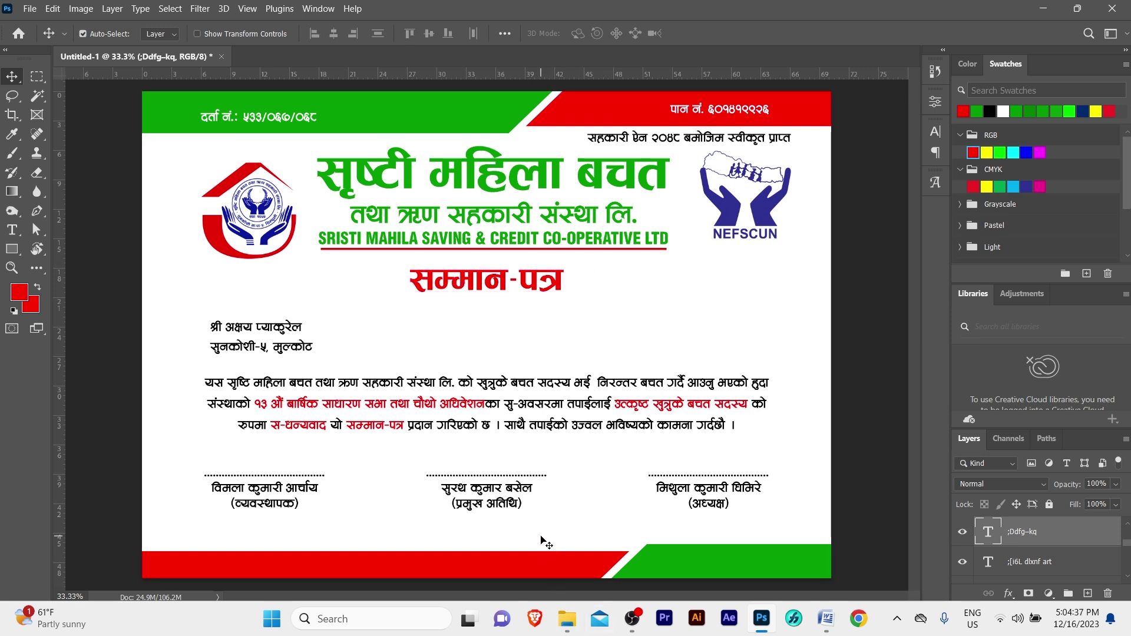
- Duplicate the middle signature block just below itself
click(538, 508)
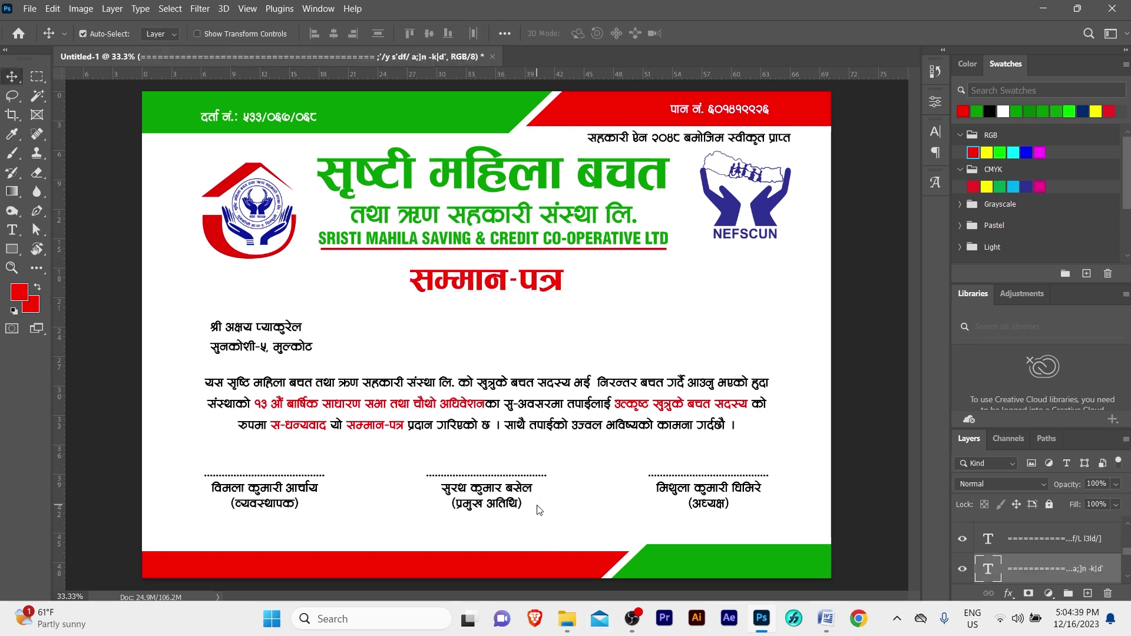
key(z)
click(538, 505)
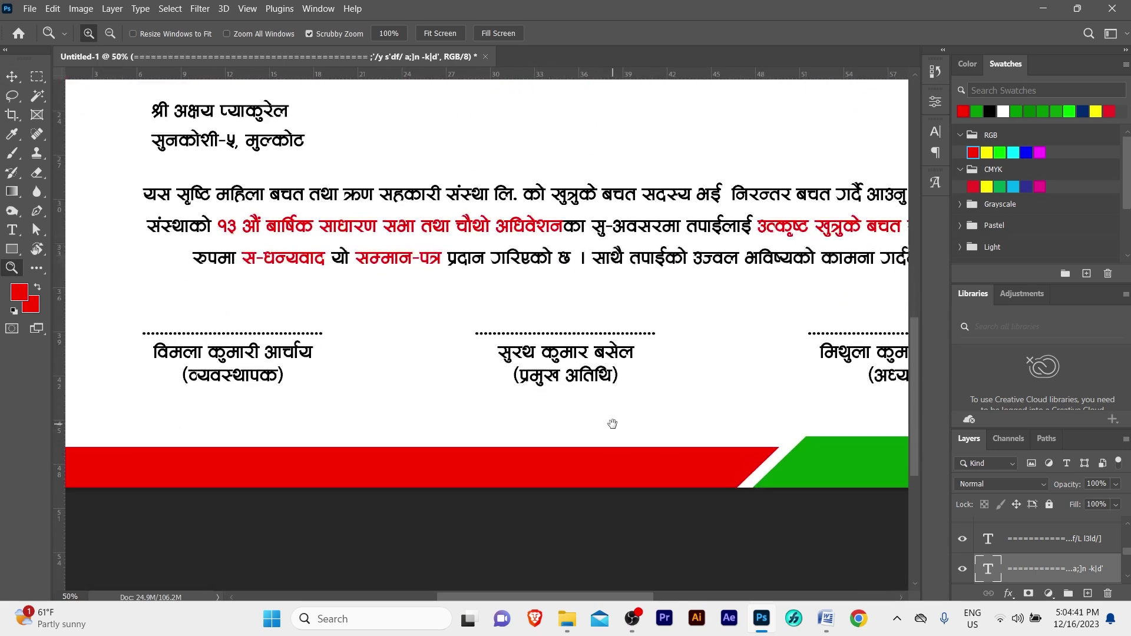
key(v)
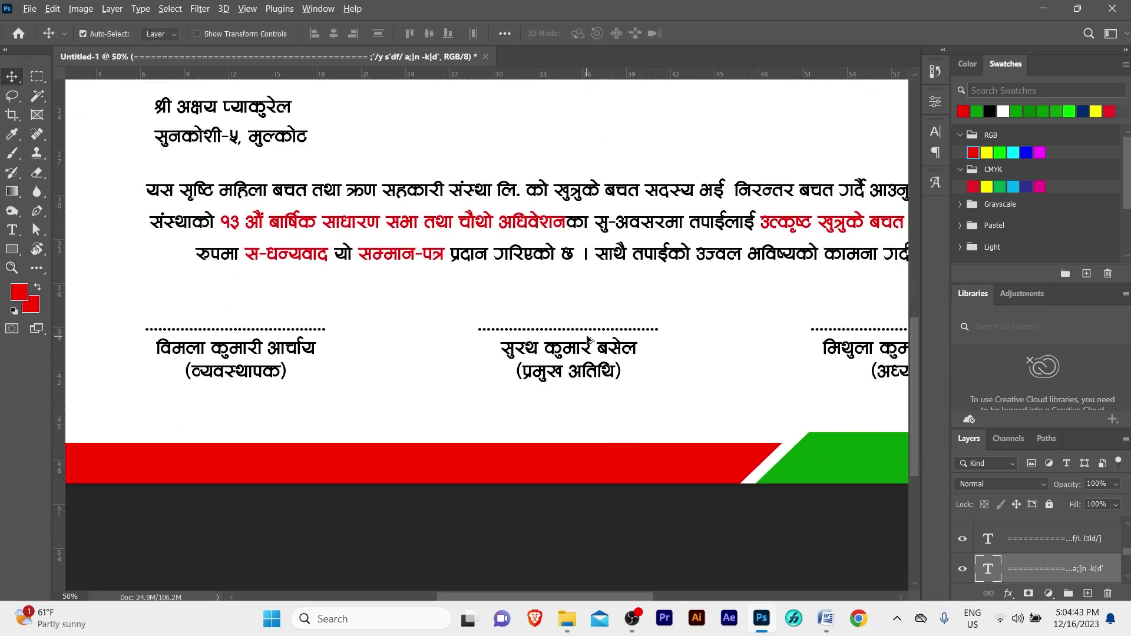
drag(582, 359, 580, 431)
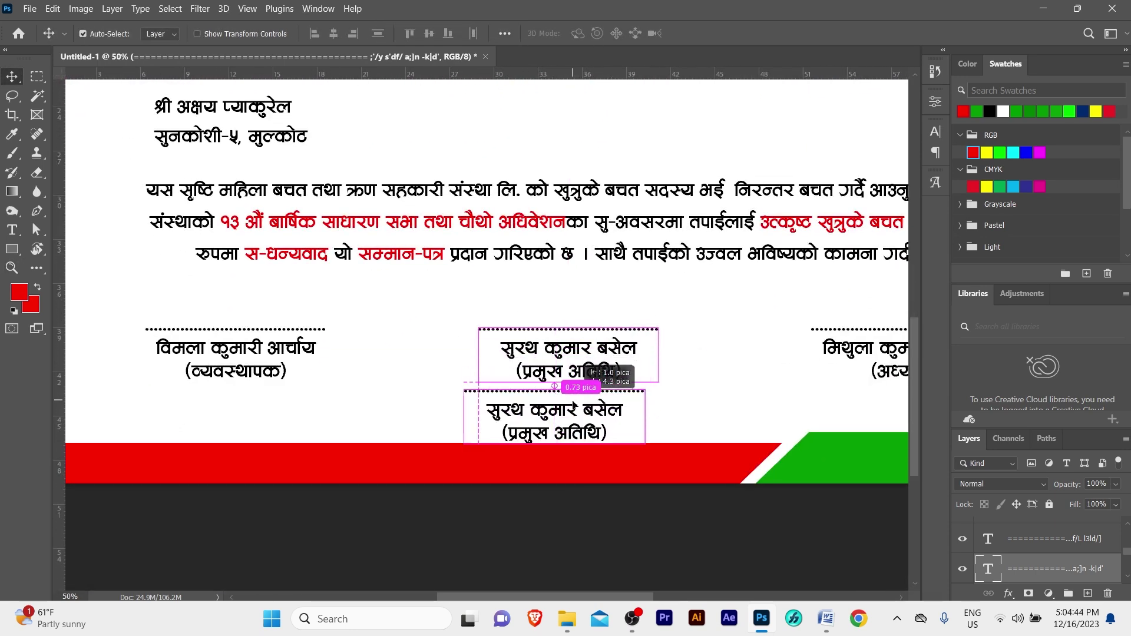
- Retype the copy as the date line मिति: २०८० पौष ०६ गते
double_click(572, 420)
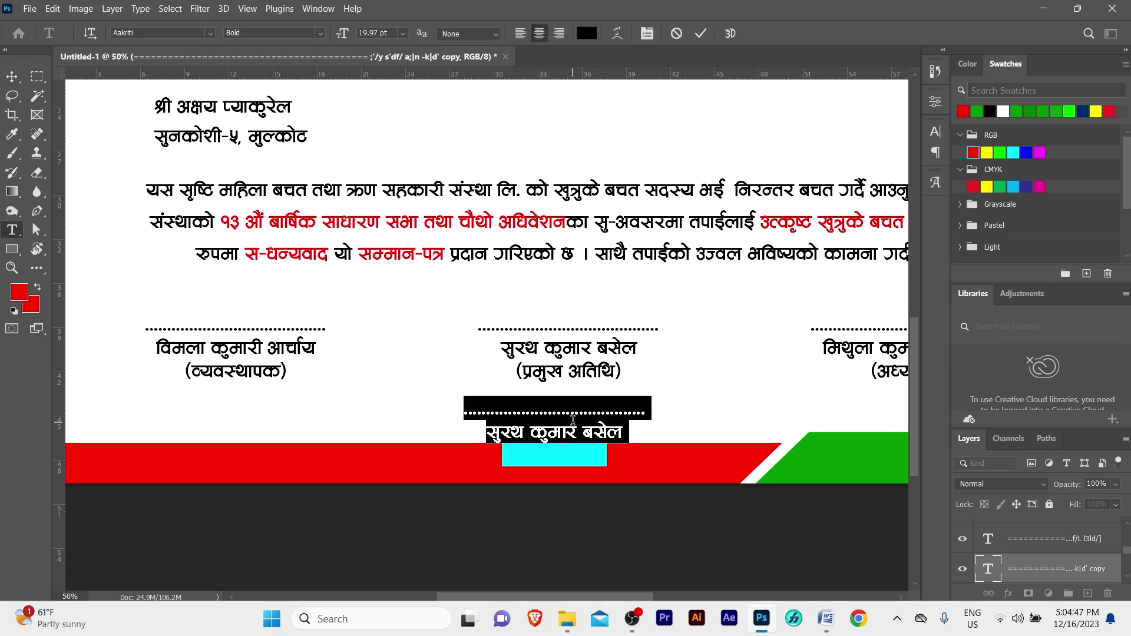
text(ldlt: @)*) i)
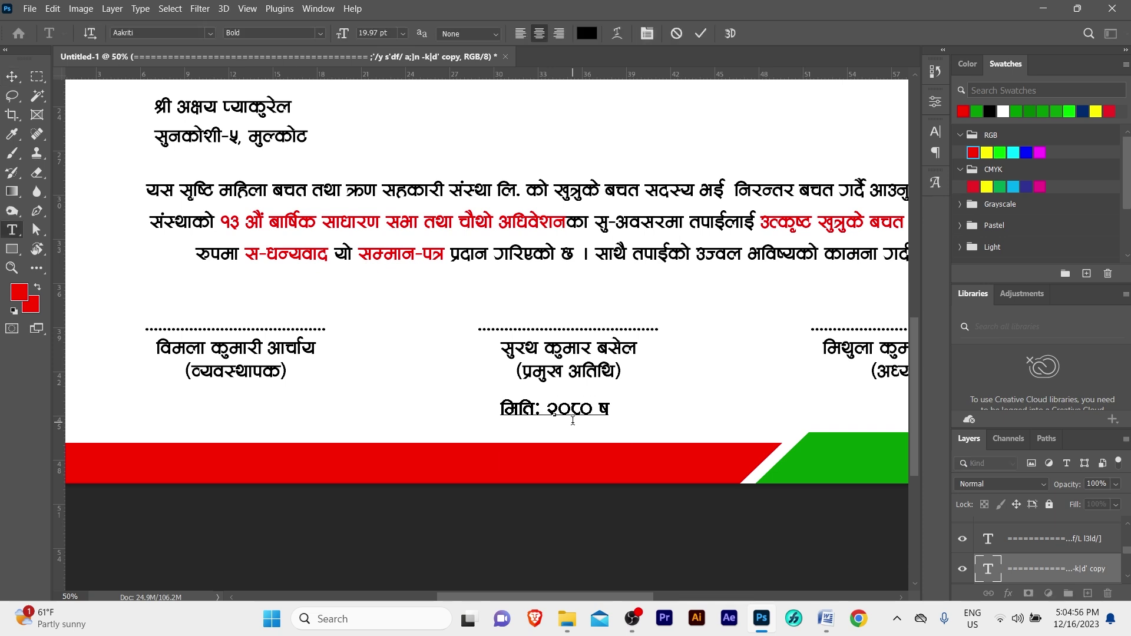
key(BackSpace)
text(kf}if )^ ut])
key(Escape)
key(v)
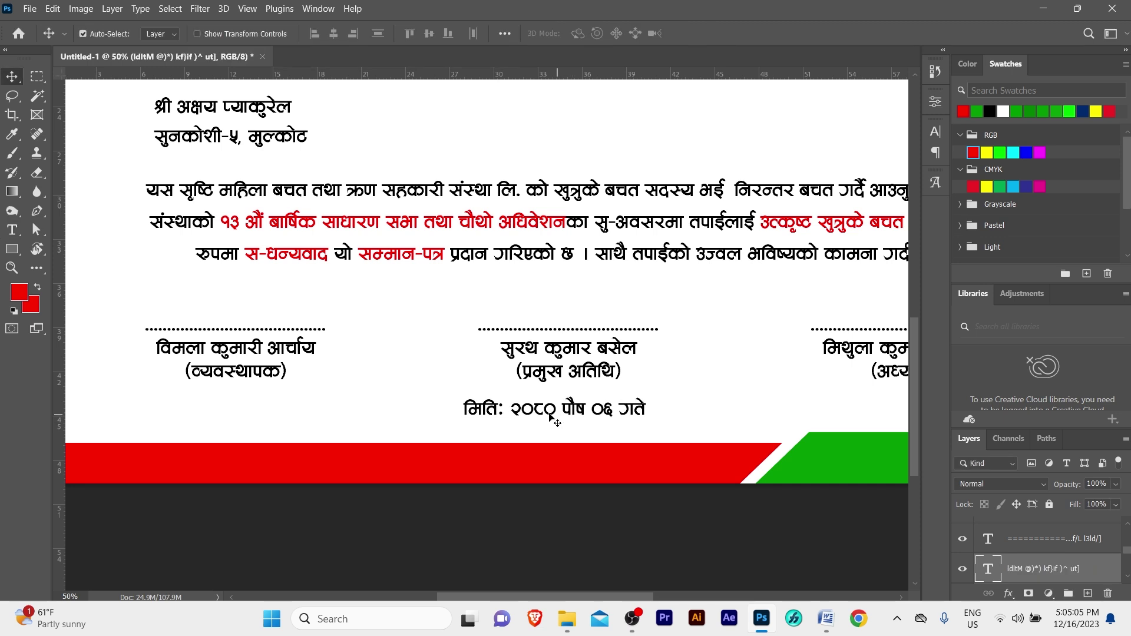
- Move the date line lower and centre it horizontally on the canvas
drag(550, 415, 552, 419)
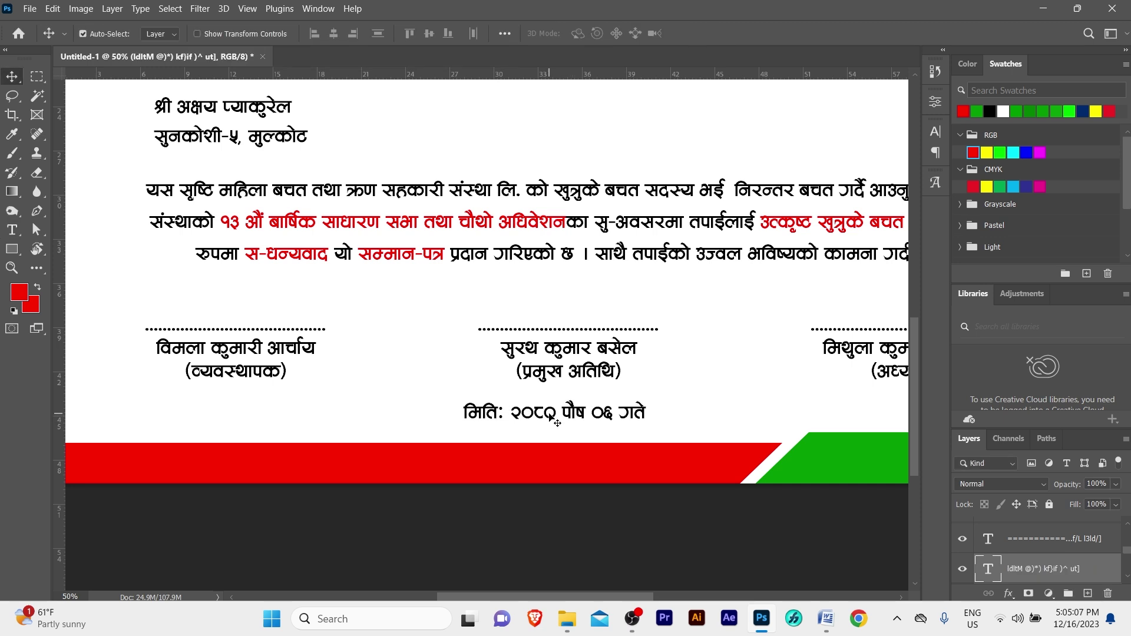
key(Down)
key(Down)
key(Down)
key(Down)
key(Down)
key(Down)
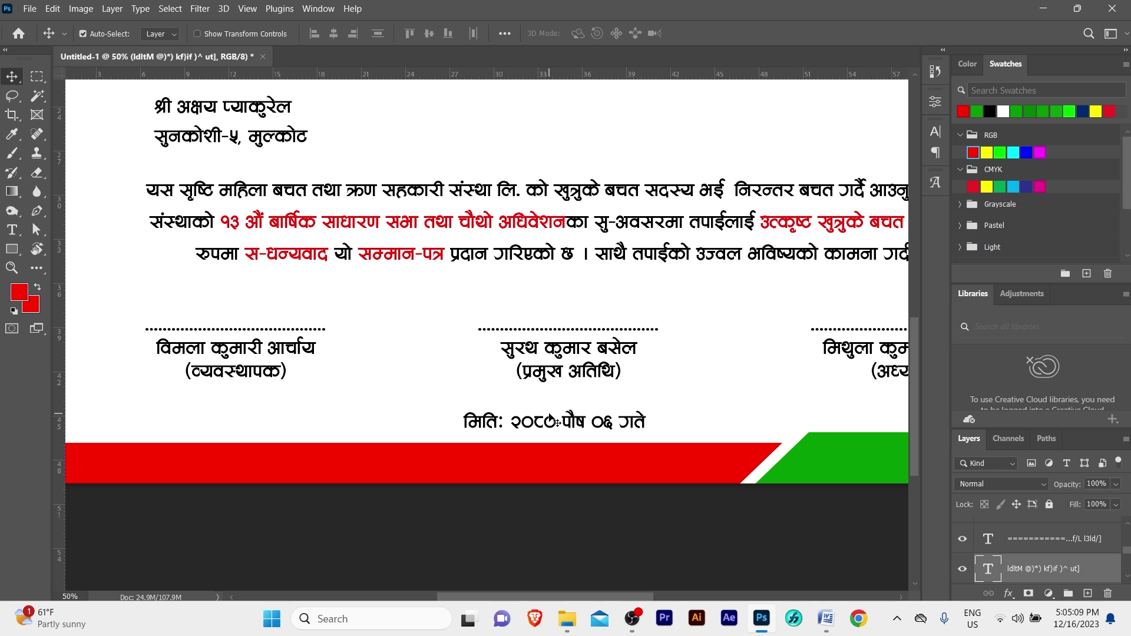
key(Down)
key(Down)
key(Down)
key(ctrl+a)
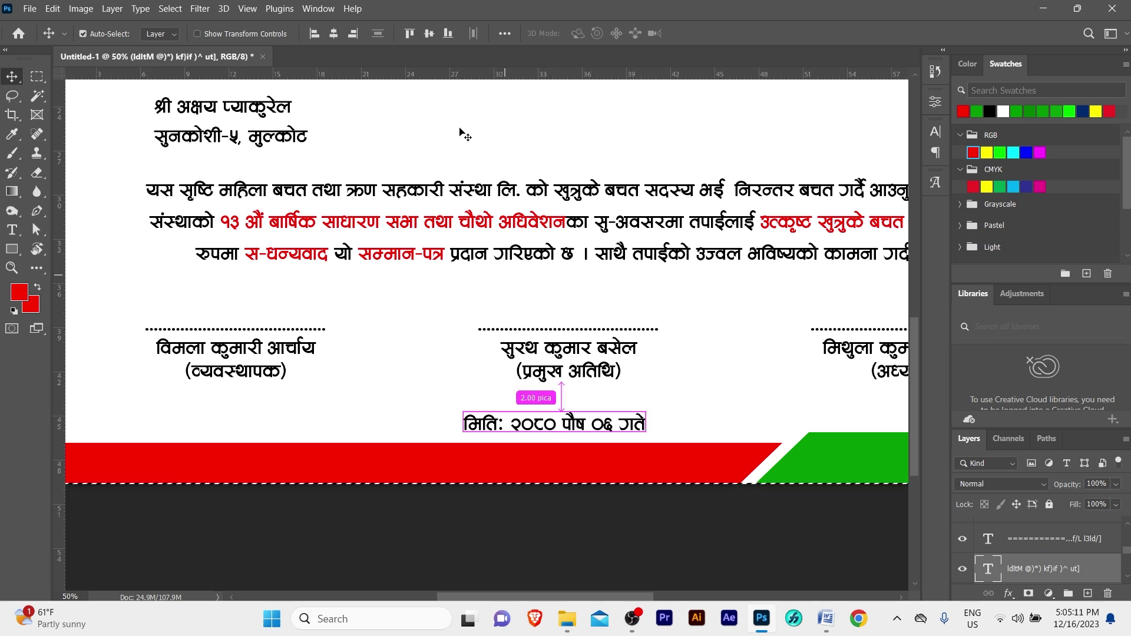
click(338, 33)
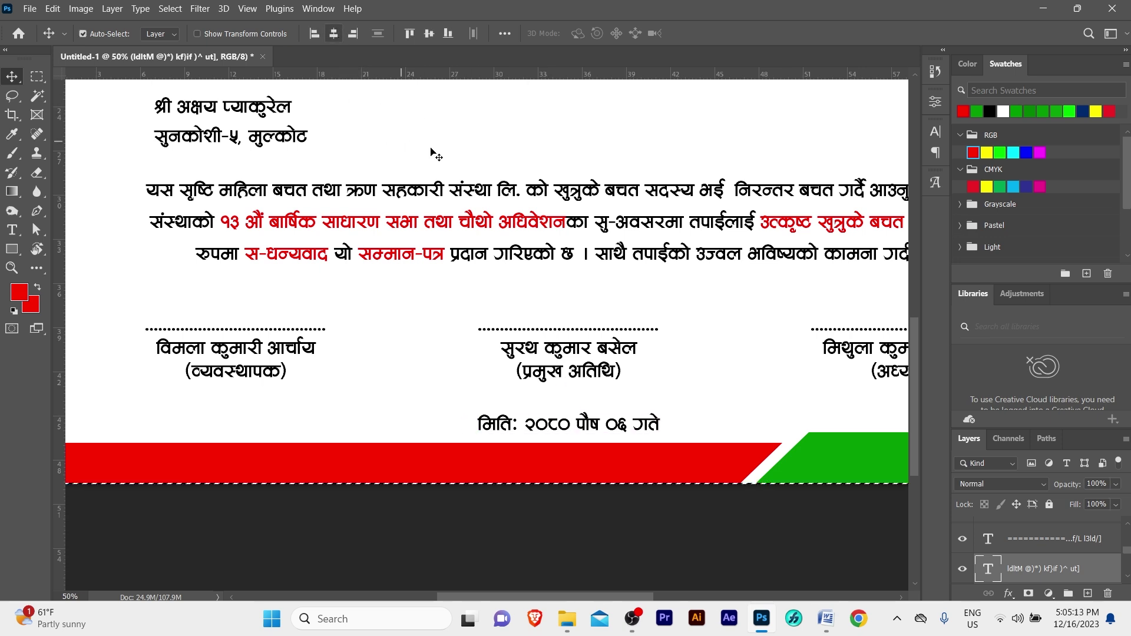
key(ctrl)
key(z)
alt+click(536, 404)
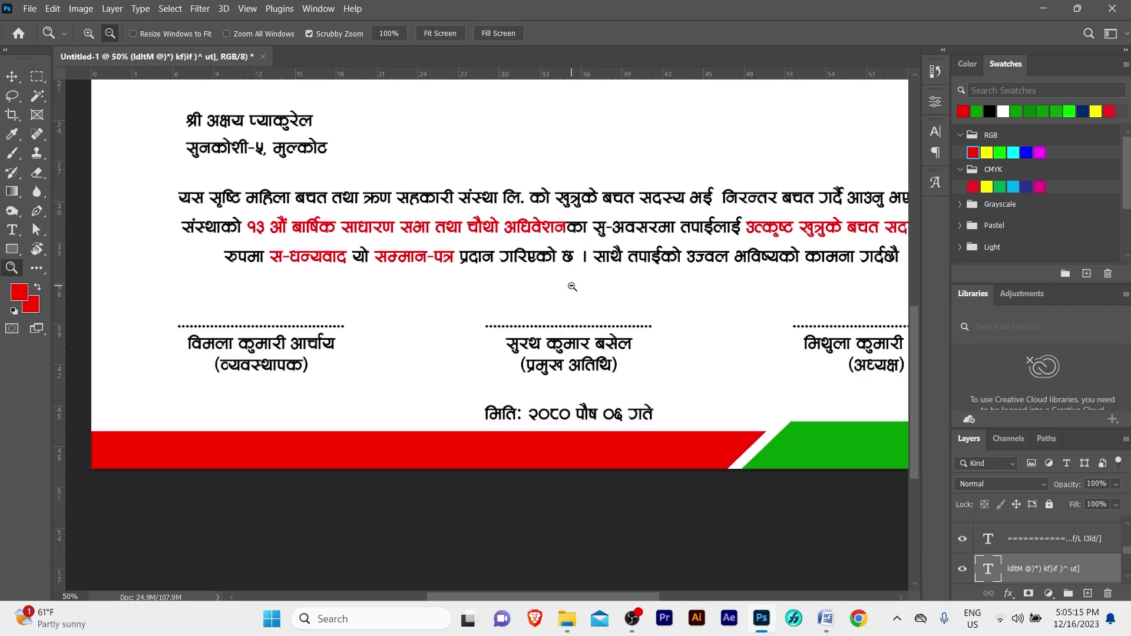
click(446, 247)
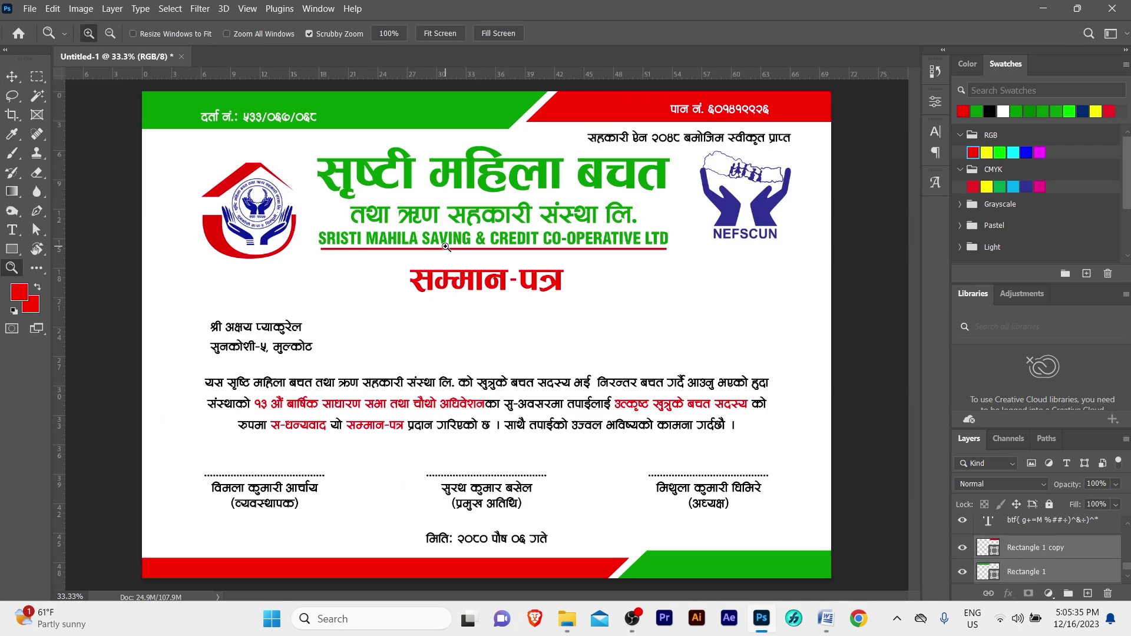
key(v)
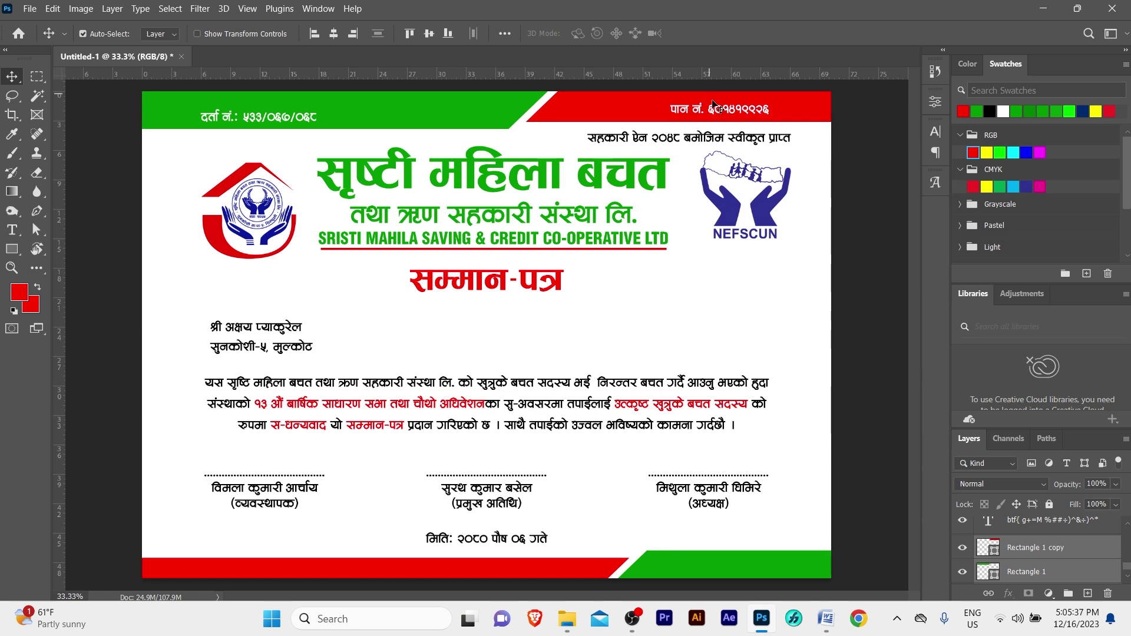
click(719, 108)
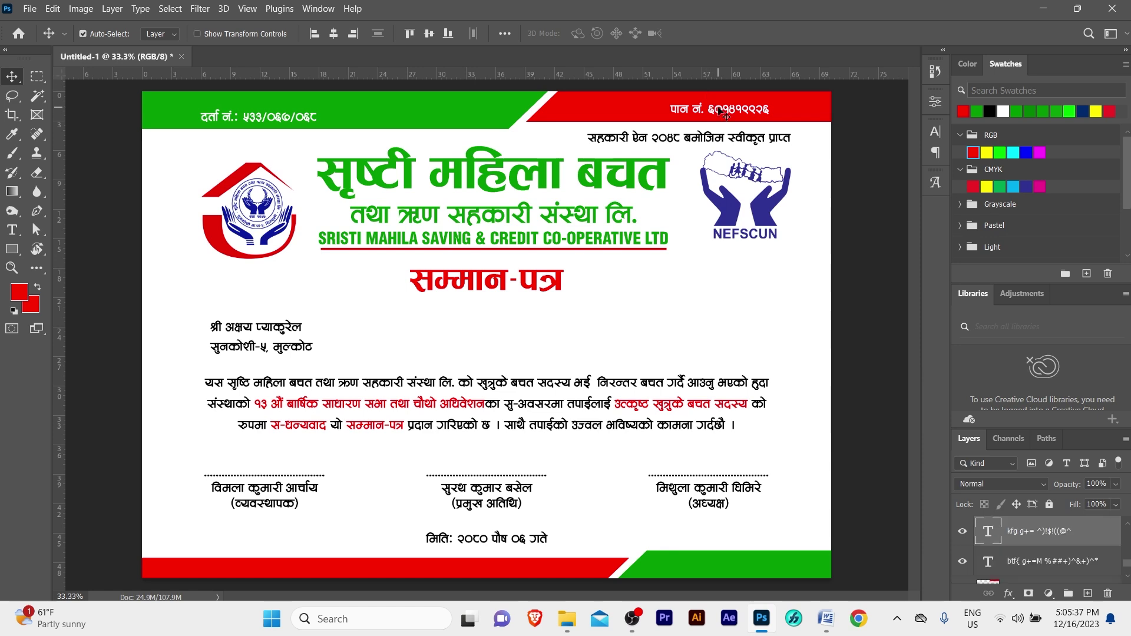
click(232, 115)
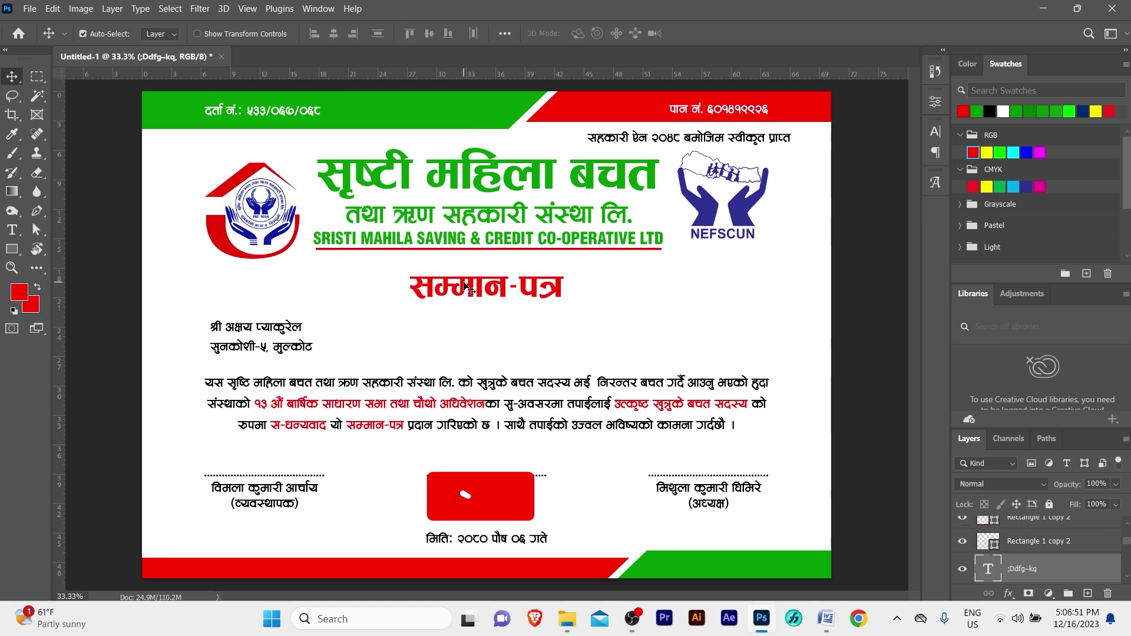
click(377, 403)
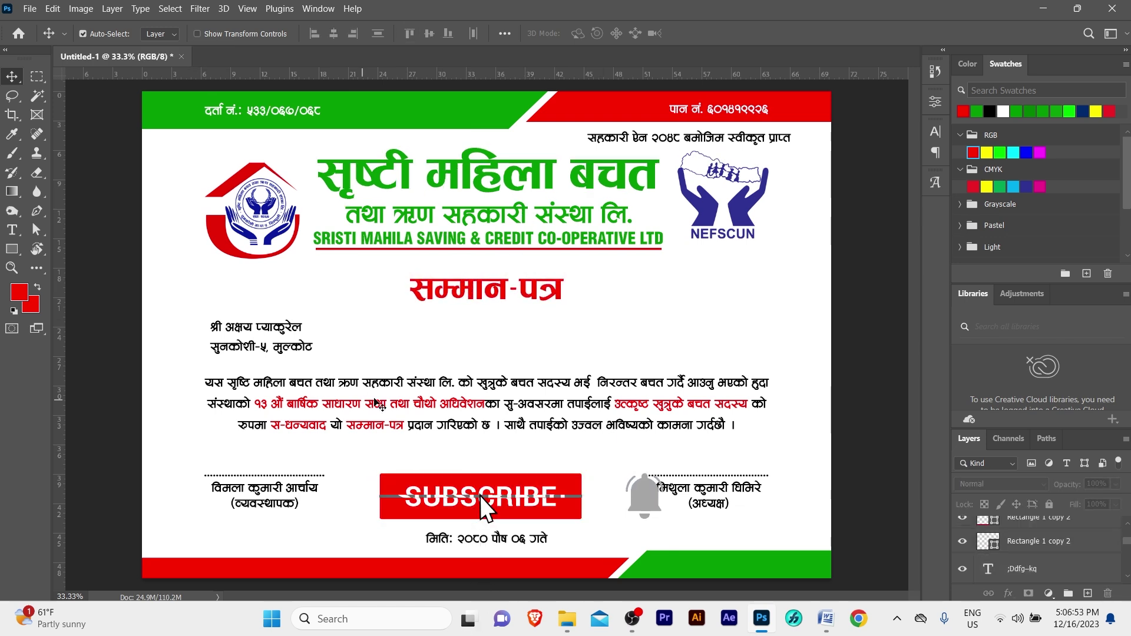
click(377, 403)
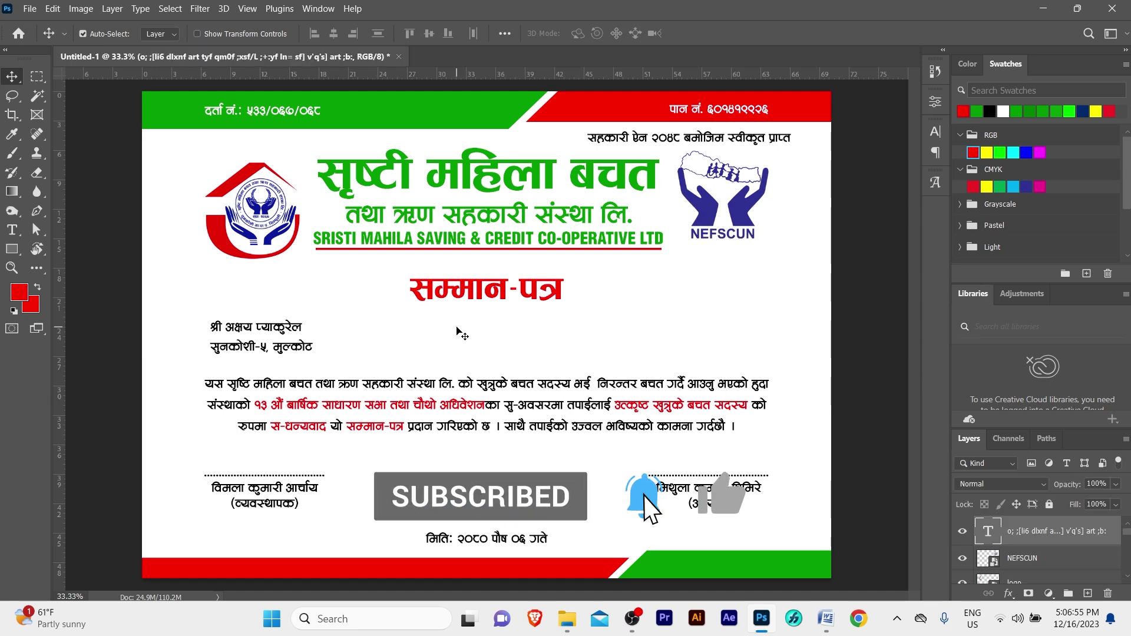
click(457, 331)
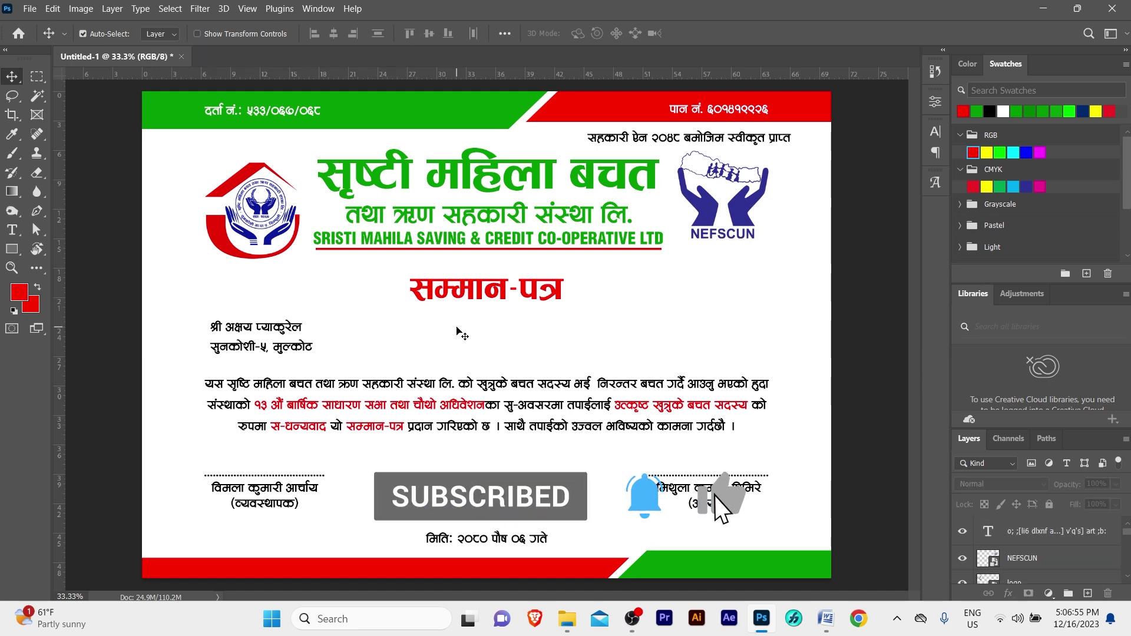
click(567, 618)
- Place the ornamental banner image and centre it around the red सम्मान-पत्र title
mouse_move(341, 149)
mouse_down()
mouse_move(586, 383)
mouse_move(572, 389)
mouse_up()
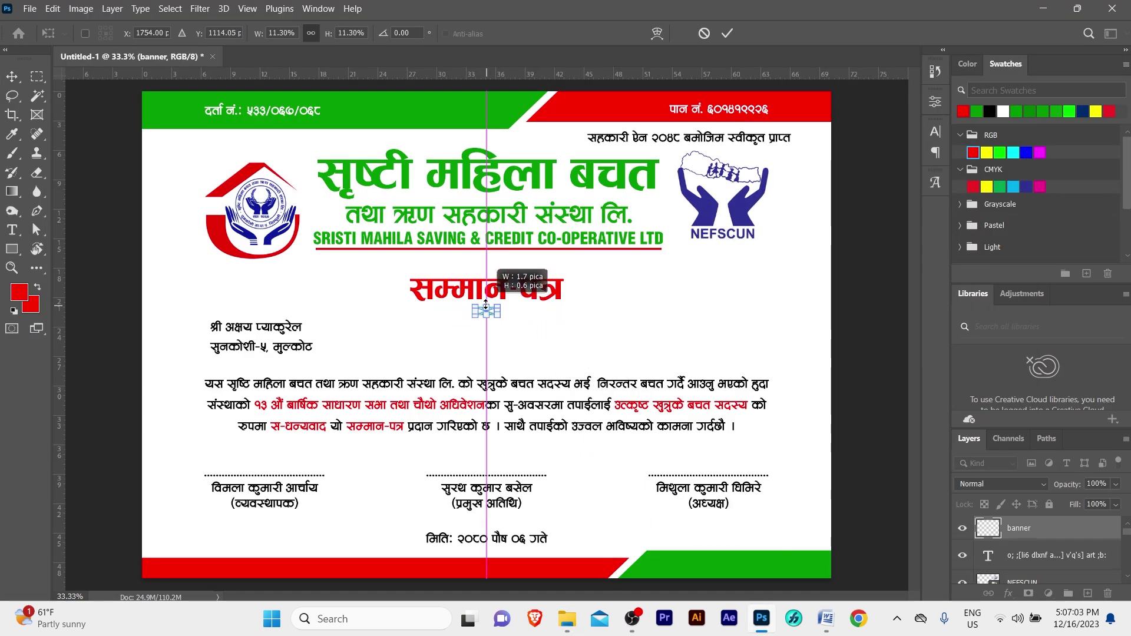
key(Return)
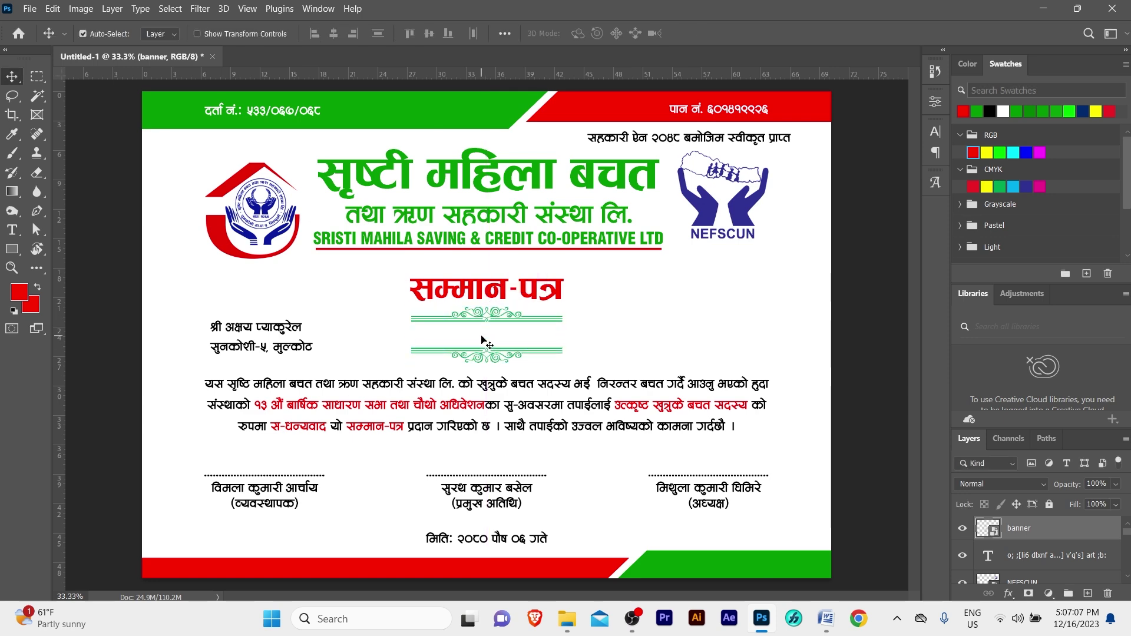
key(z)
drag(482, 340, 499, 351)
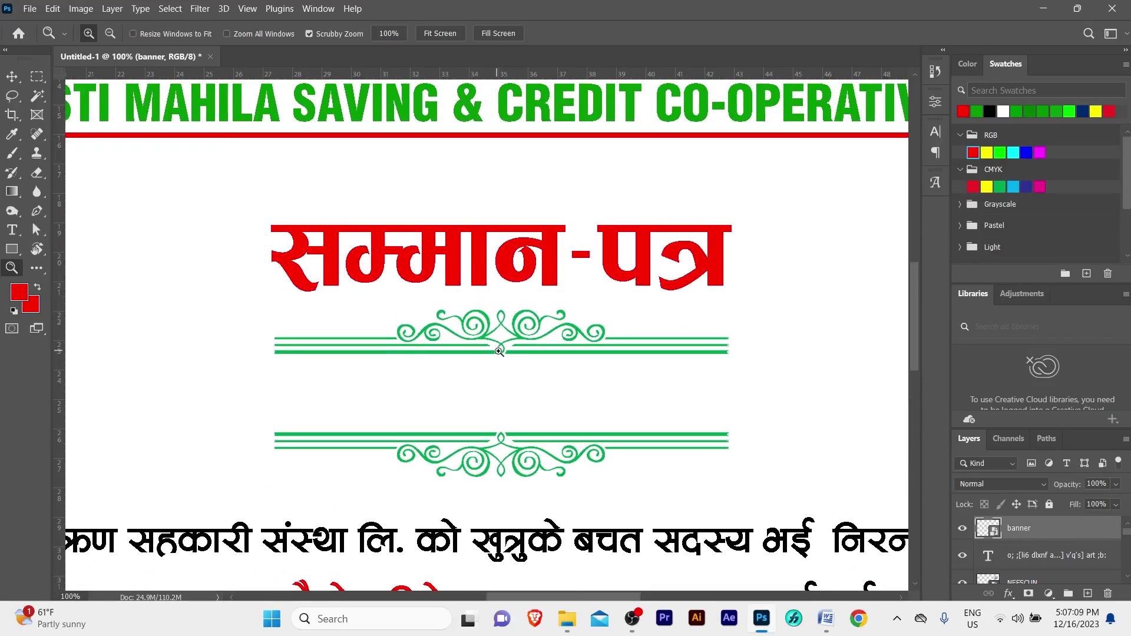
key(v)
drag(517, 355, 505, 219)
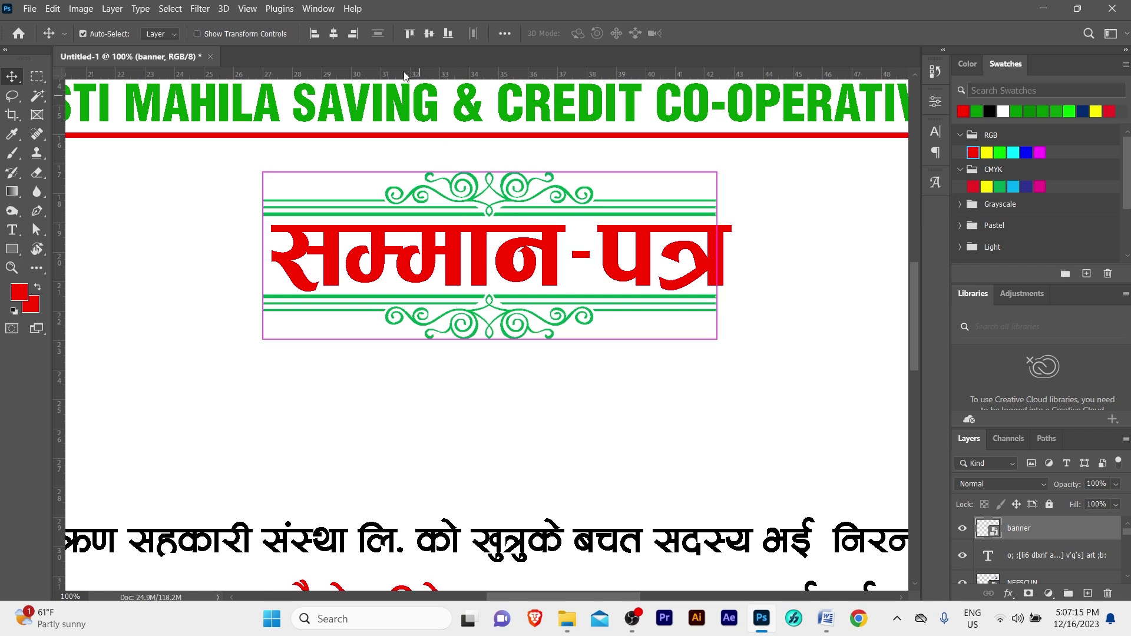
click(338, 33)
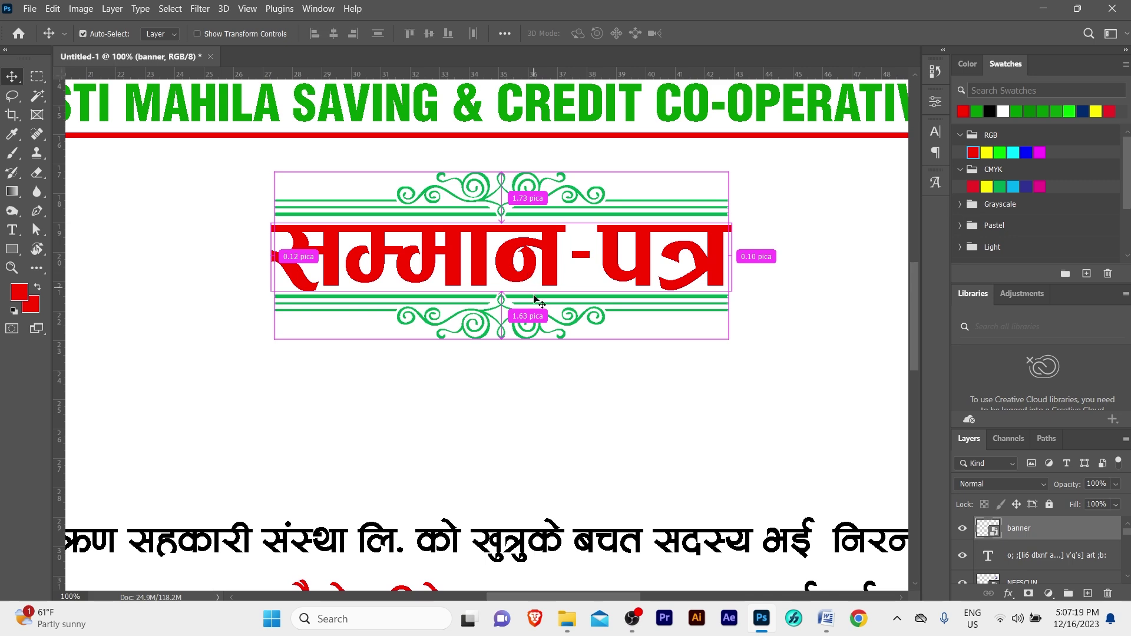
- Zoom out and back in to check the framed title, then reselect the banner
key(z)
alt+click(535, 302)
key(v)
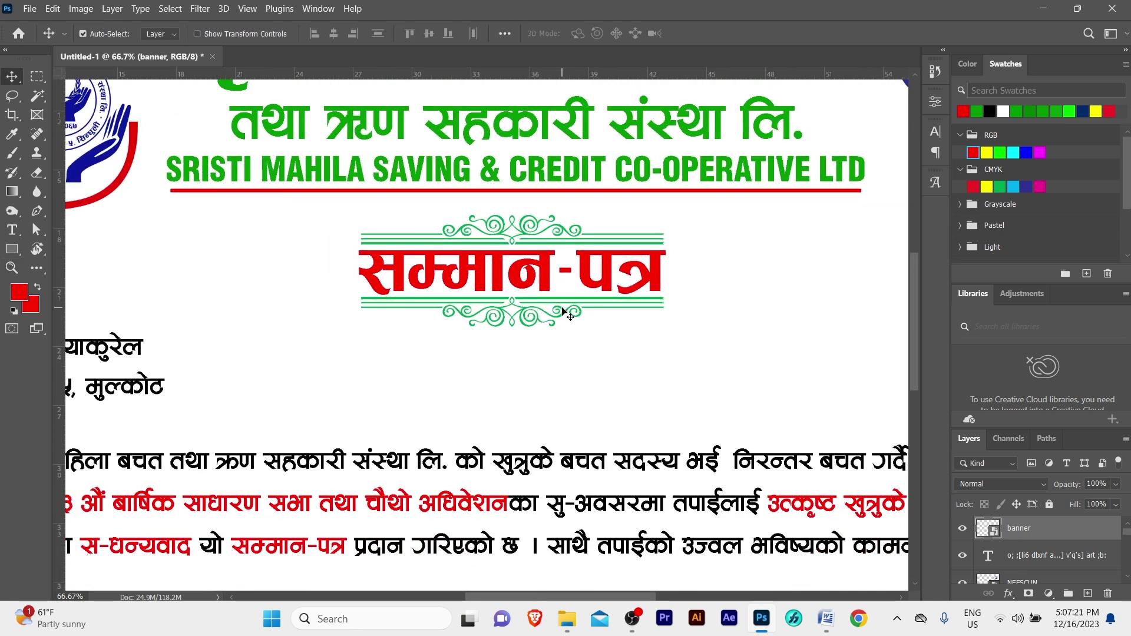
key(z)
click(570, 238)
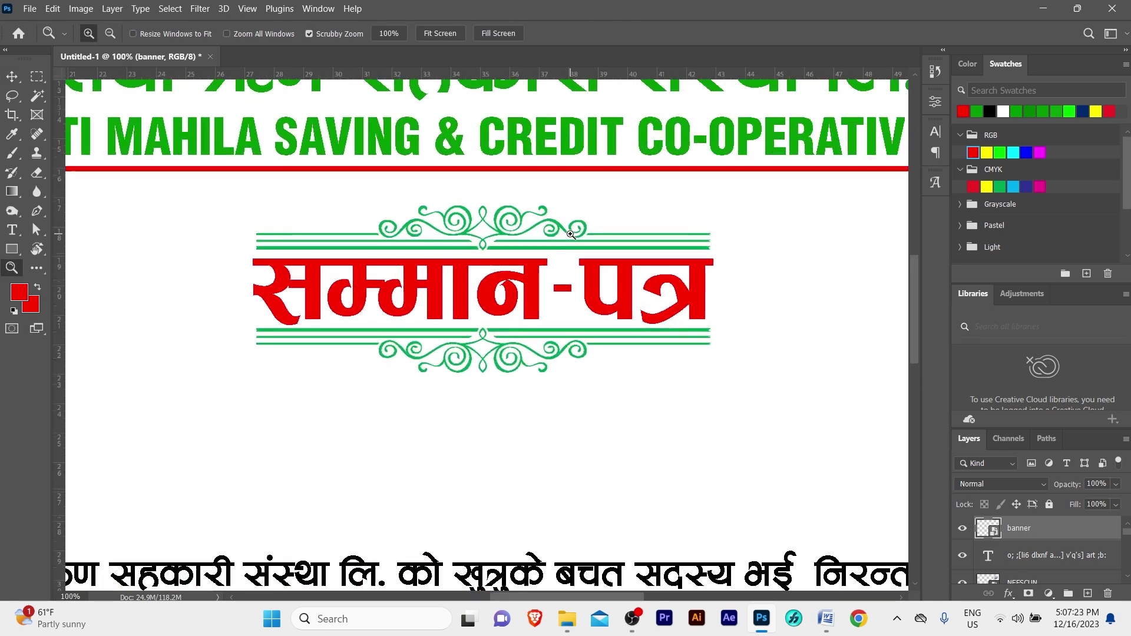
key(v)
click(677, 219)
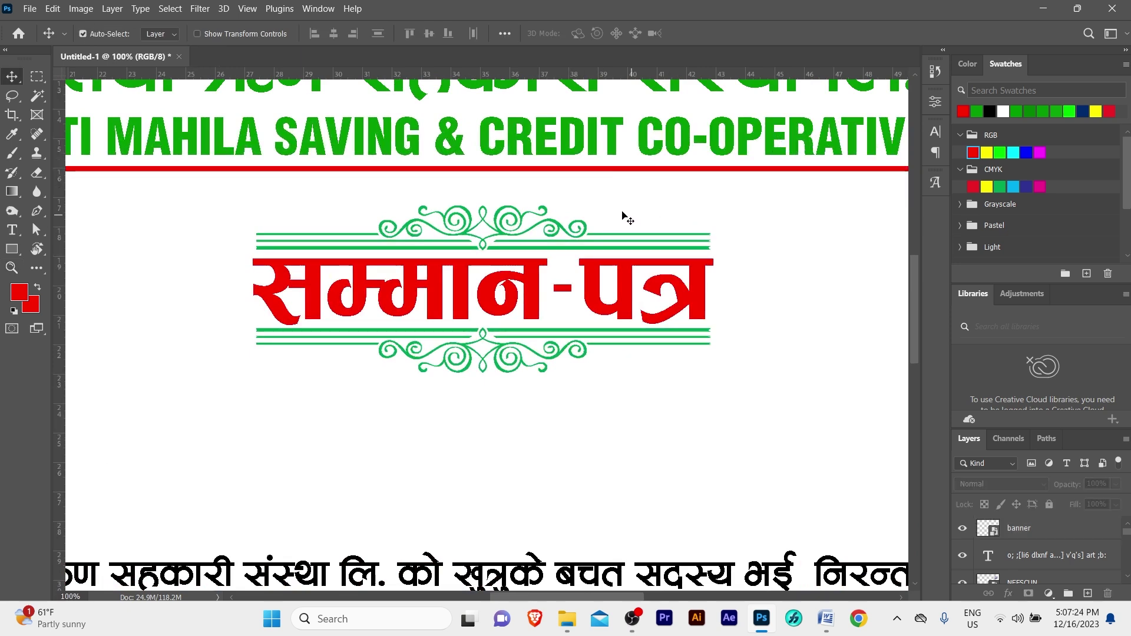
click(585, 234)
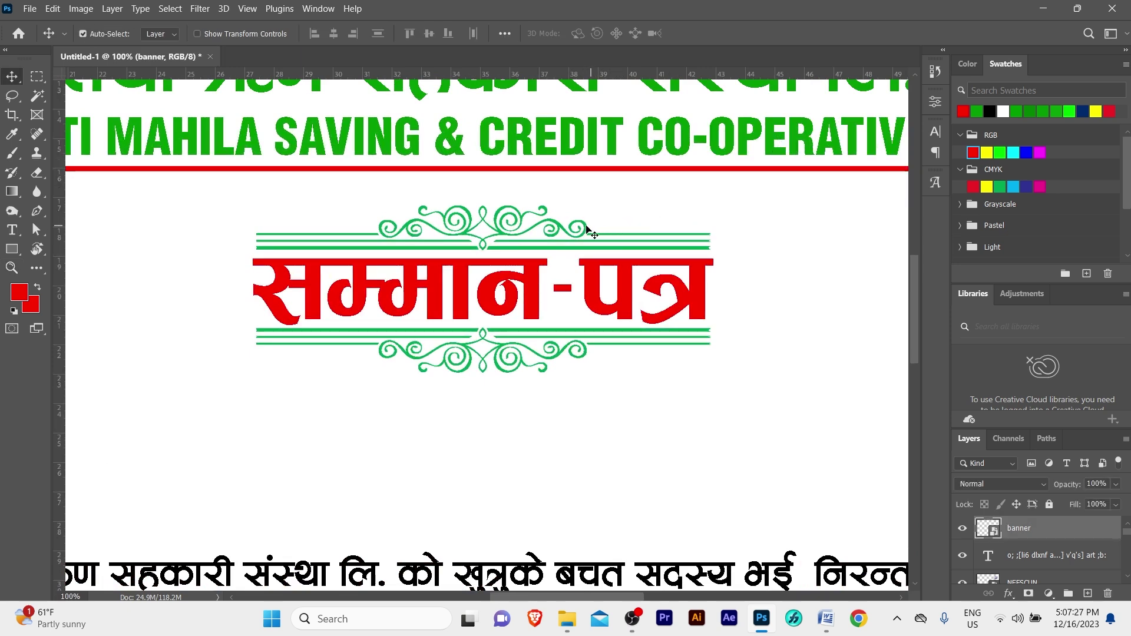
- Give the banner a Color Overlay using green sampled from the header lettering
right_click(1041, 528)
click(870, 20)
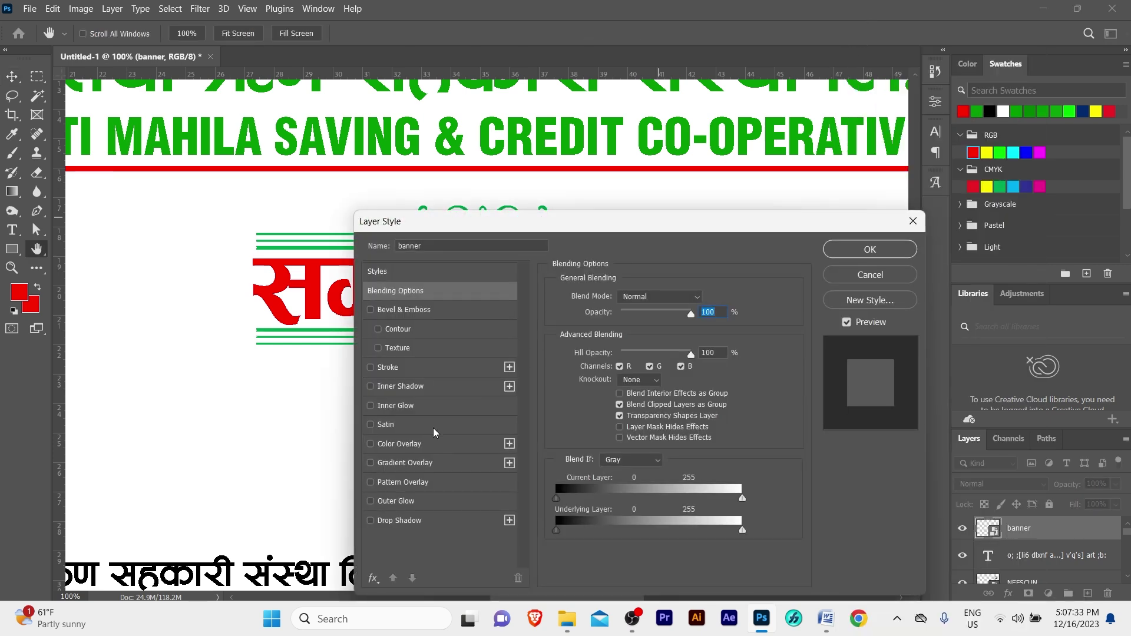
click(387, 448)
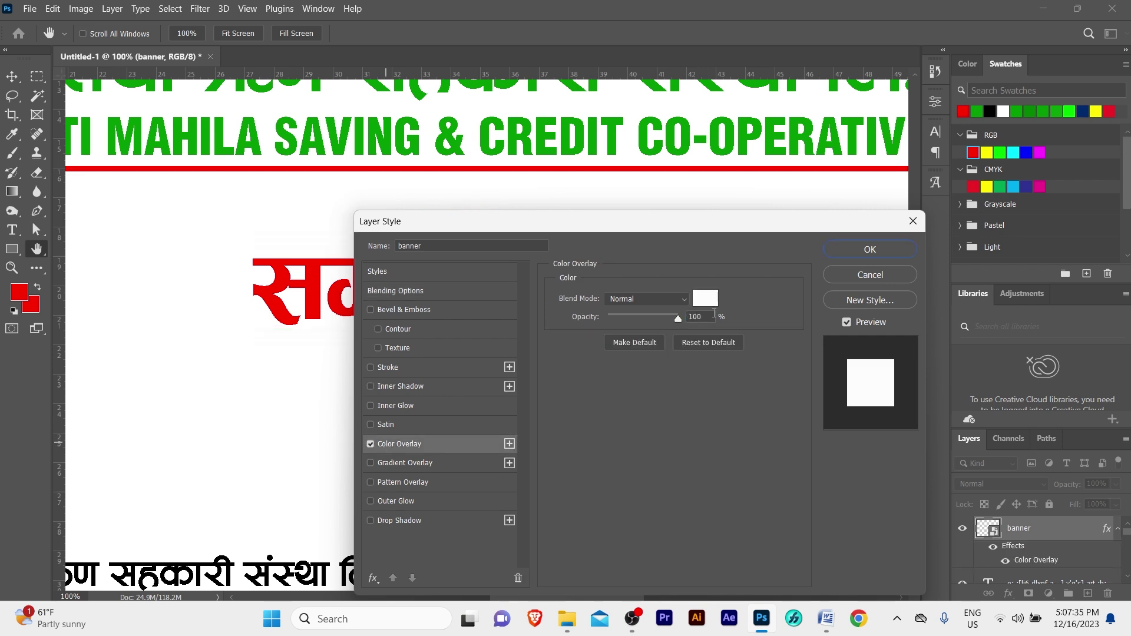
click(705, 298)
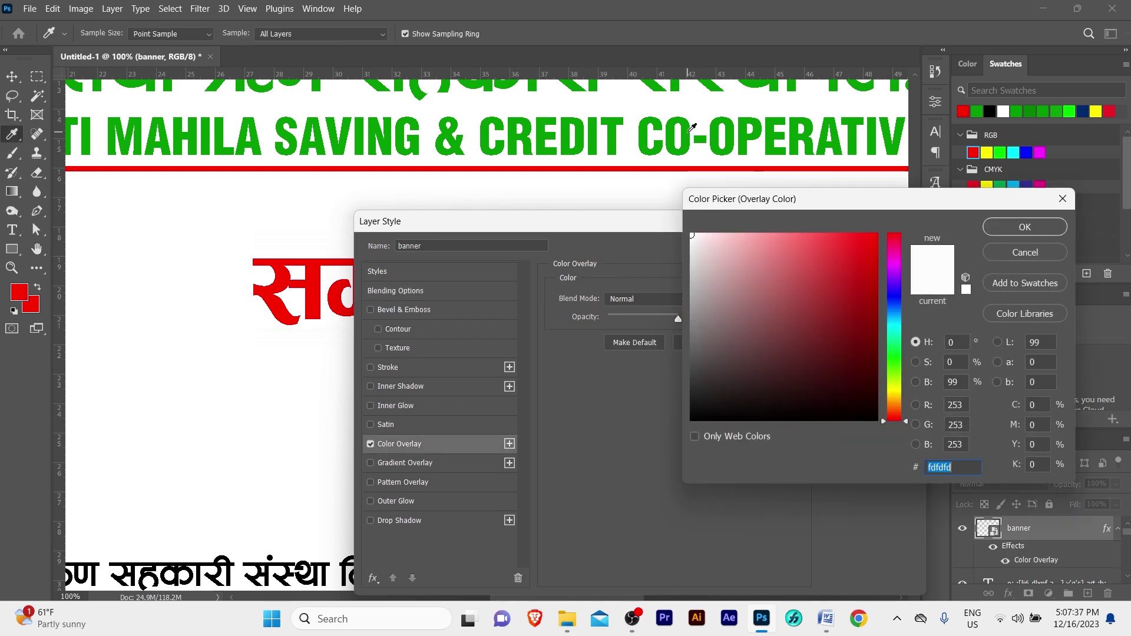
click(689, 128)
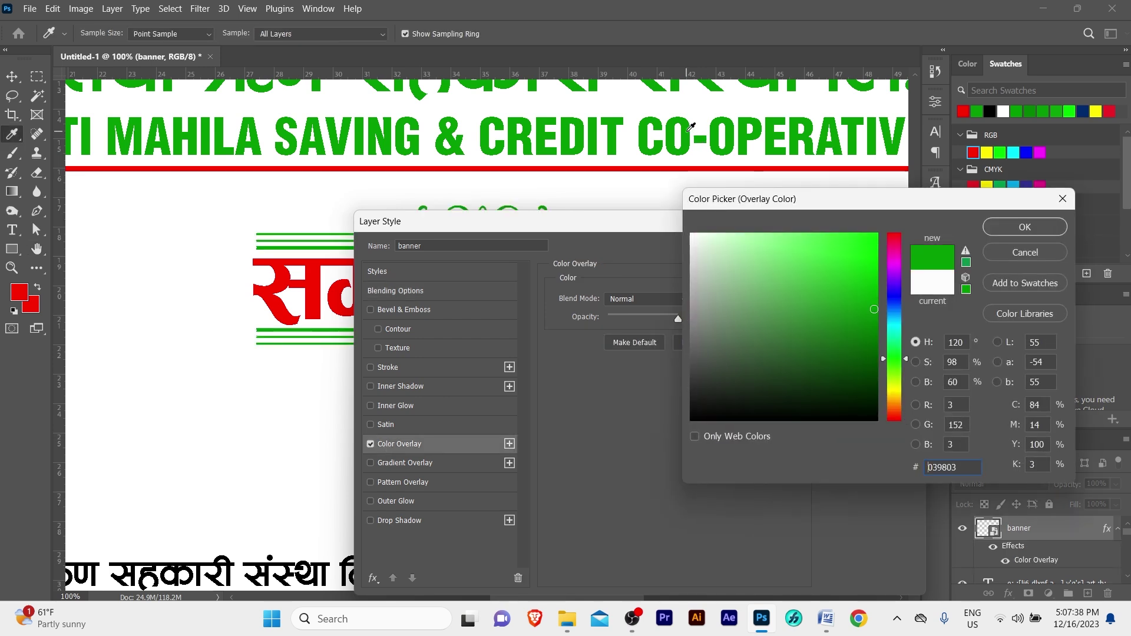
click(1025, 227)
click(897, 259)
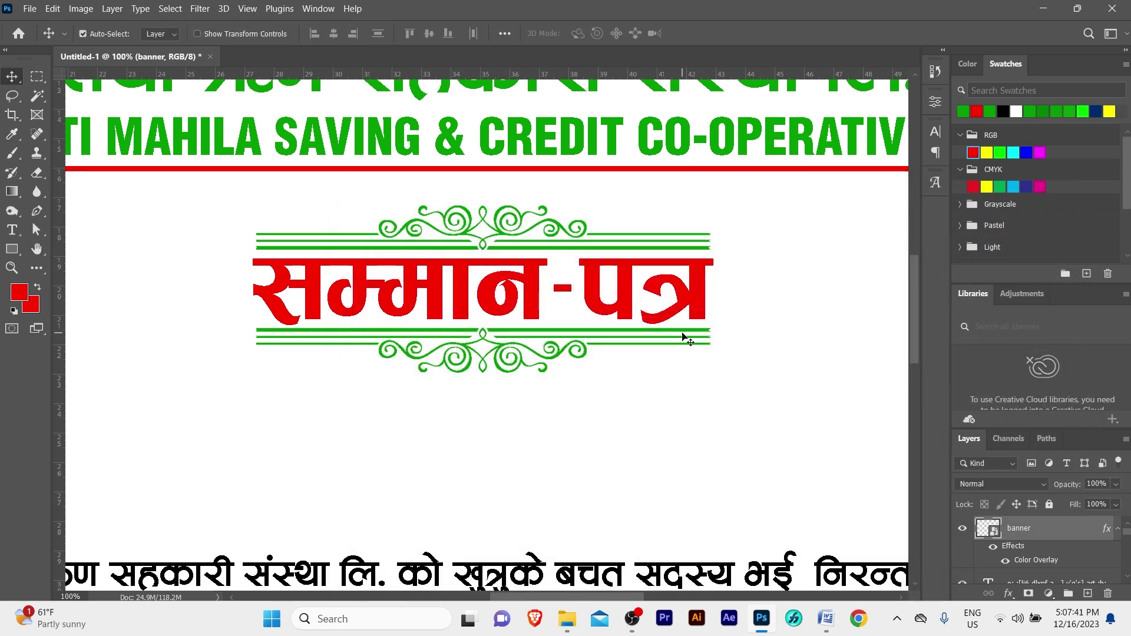
key(z)
alt+click(447, 363)
- Place the light grey patterned Background image from the Design folder behind the certificate content
alt+click(448, 364)
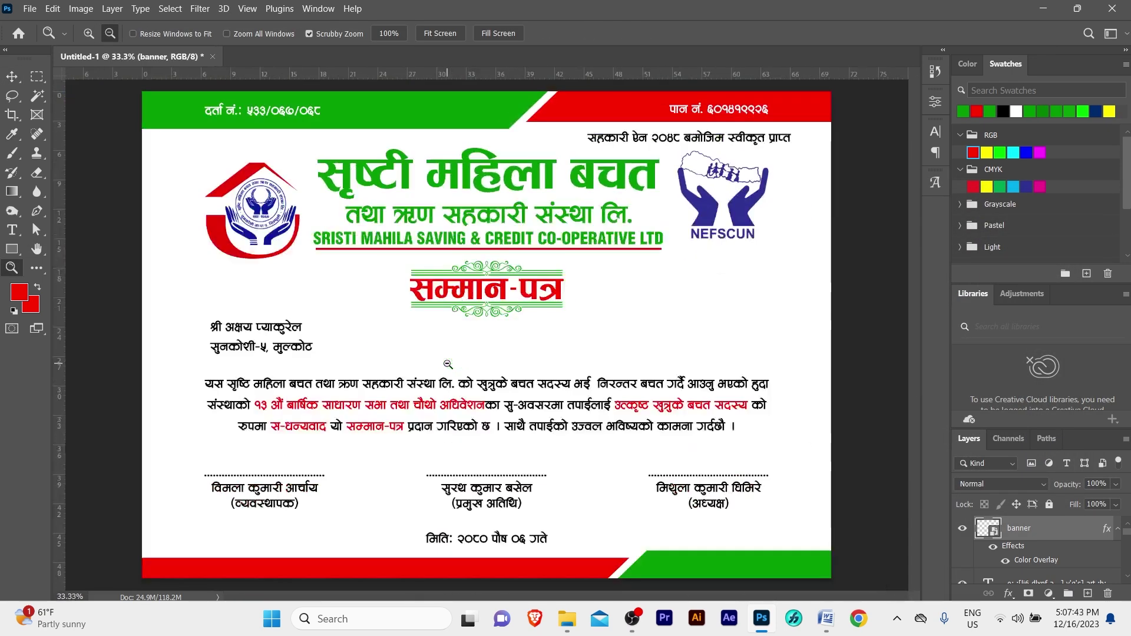
key(v)
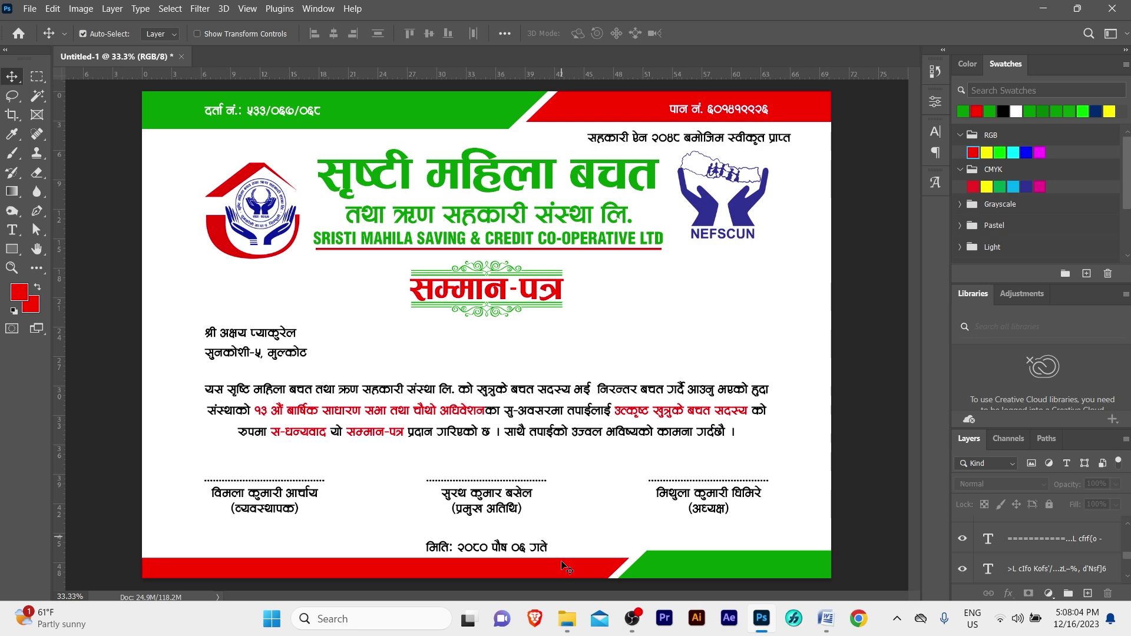
click(564, 616)
mouse_move(292, 193)
mouse_down()
mouse_move(268, 204)
mouse_move(755, 606)
mouse_move(610, 412)
mouse_up()
key(z)
click(611, 498)
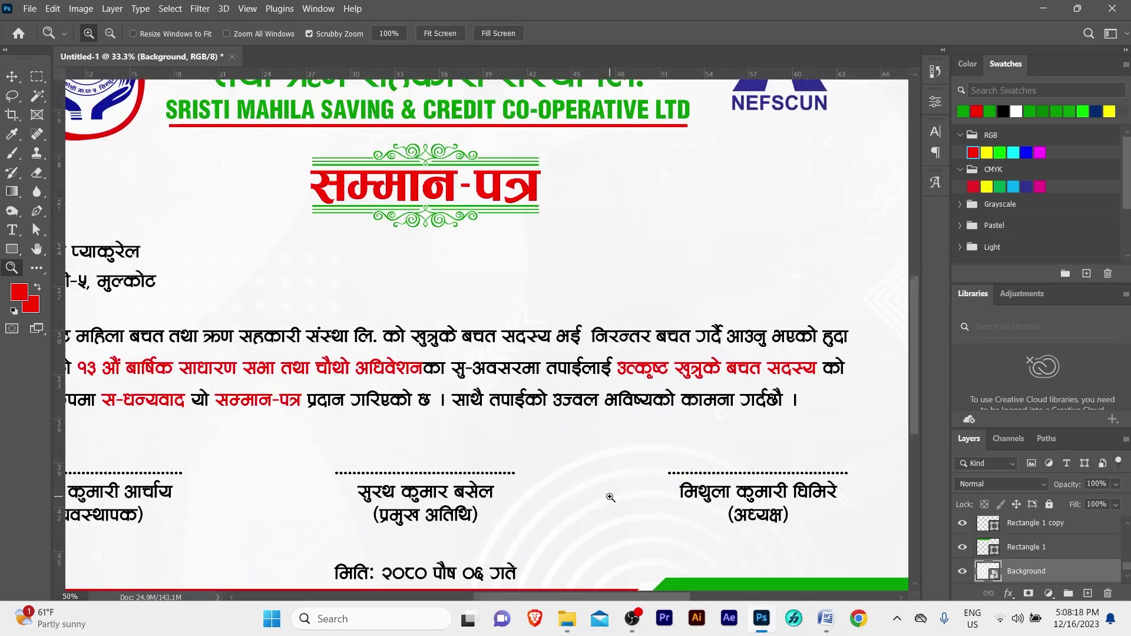
click(610, 498)
drag(610, 497, 608, 415)
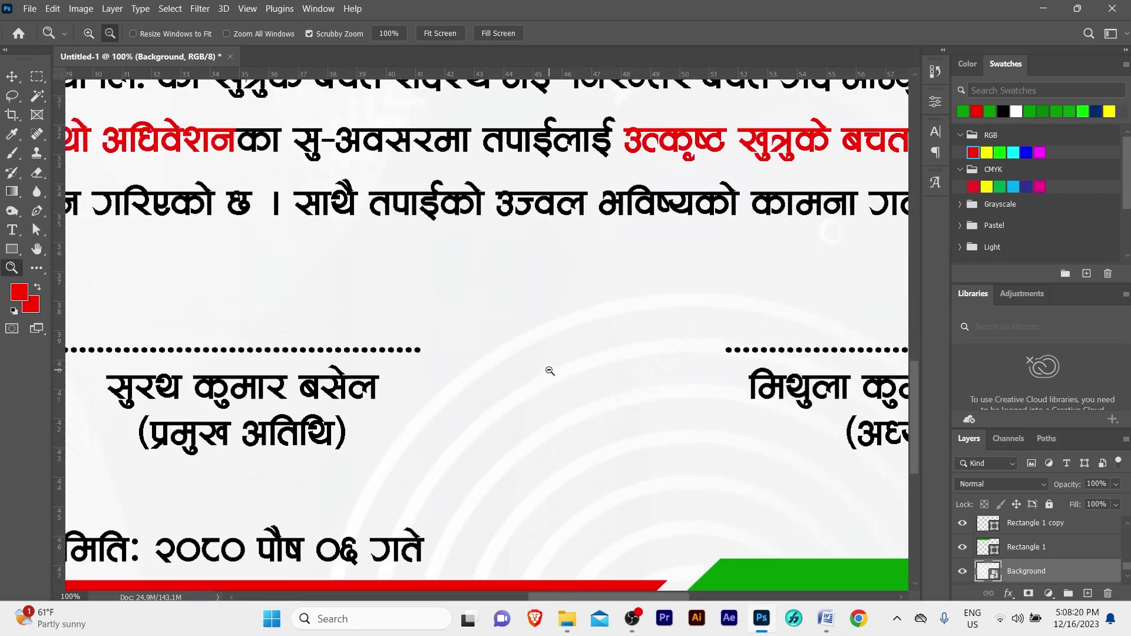
key(ctrl+0)
key(v)
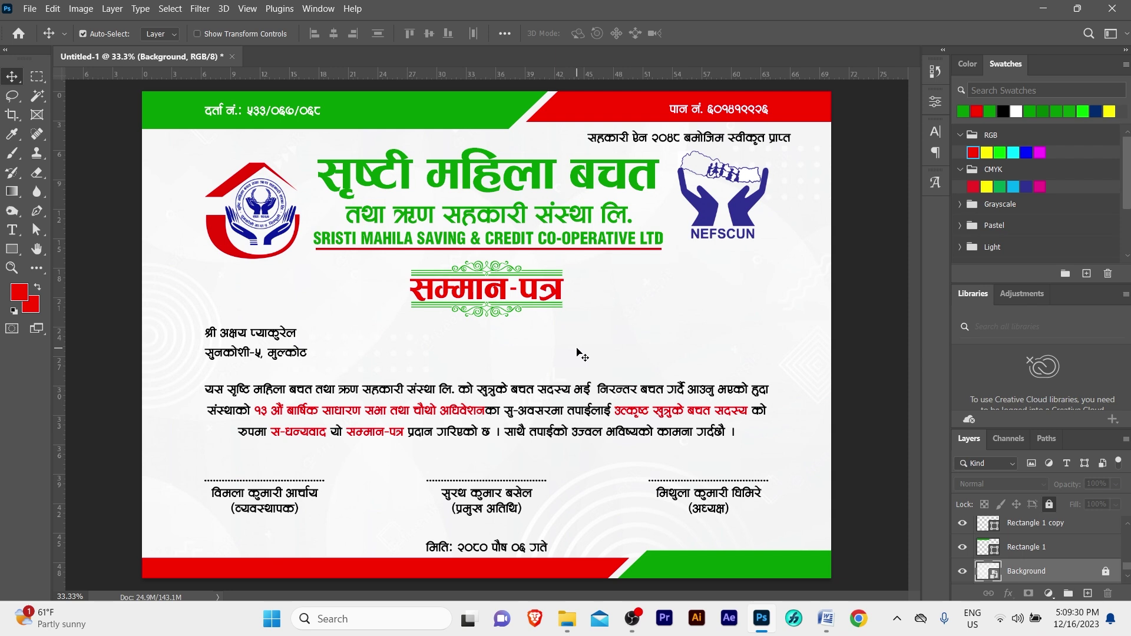